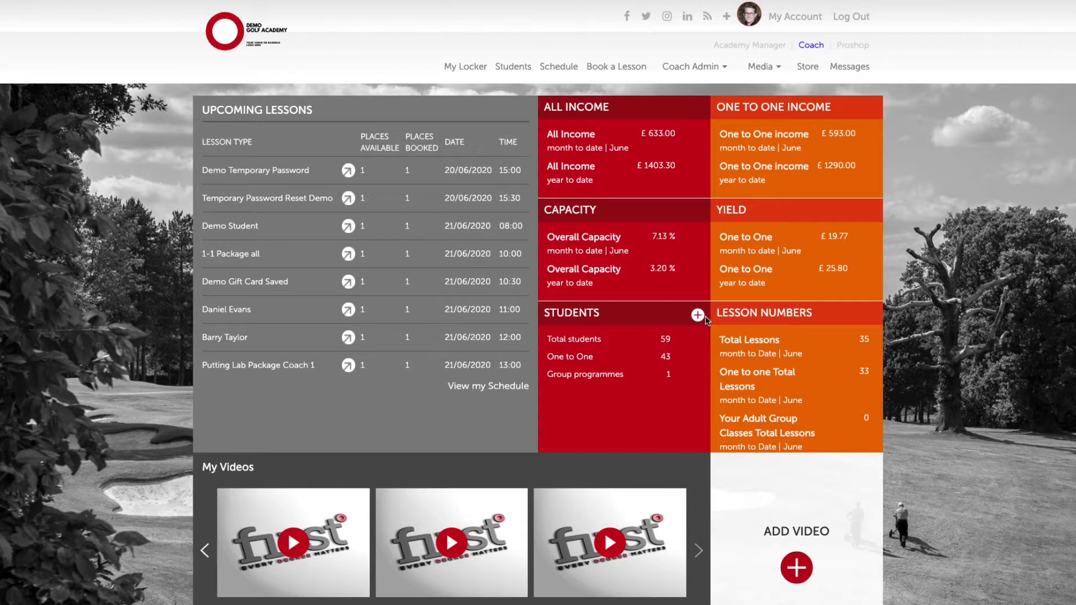
# As Academy Manager, view the booking system filter options of Adult Academy at Demo Venue under "Please select the correct class"
pyautogui.click(736, 49)
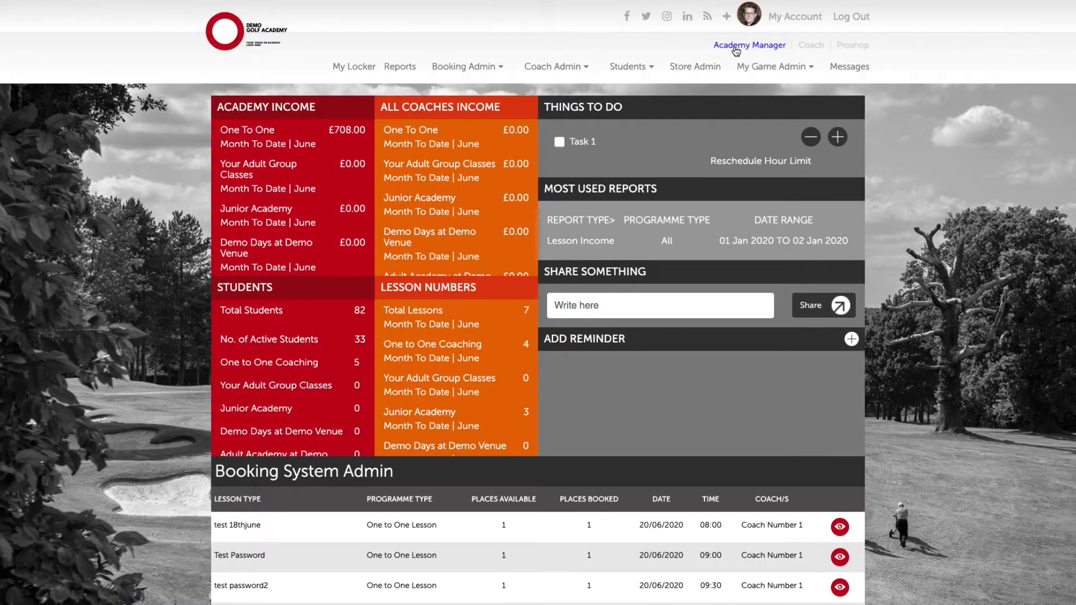
pyautogui.moveTo(445, 62)
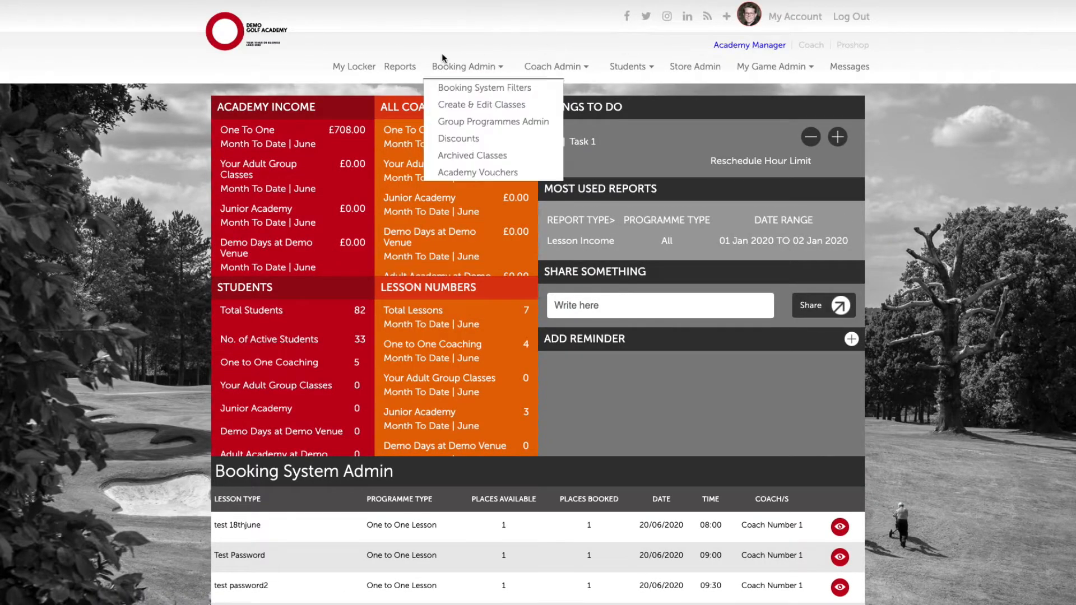
pyautogui.click(465, 87)
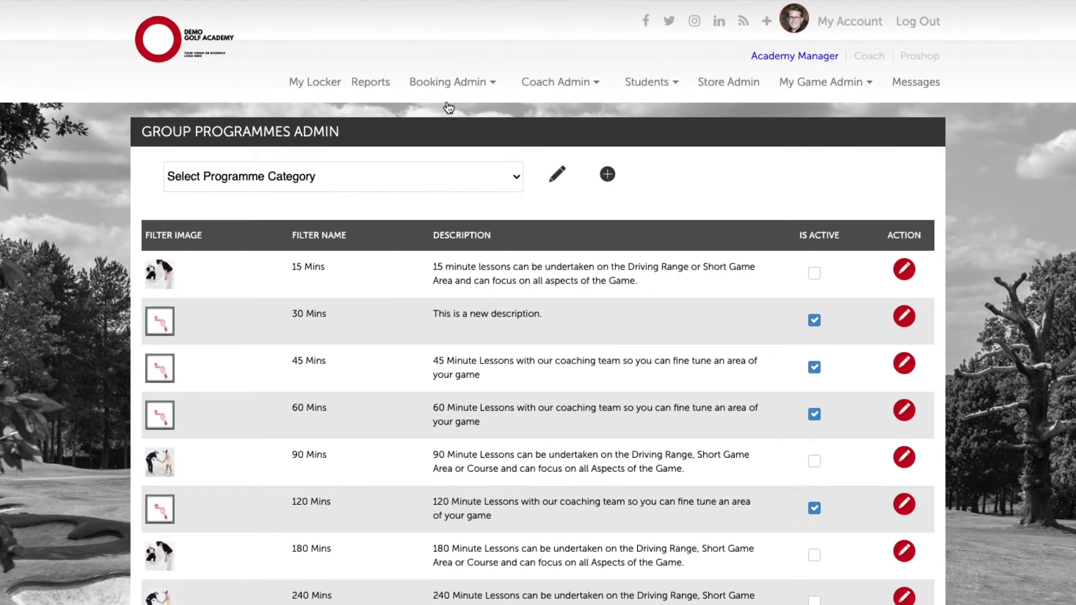
pyautogui.click(331, 174)
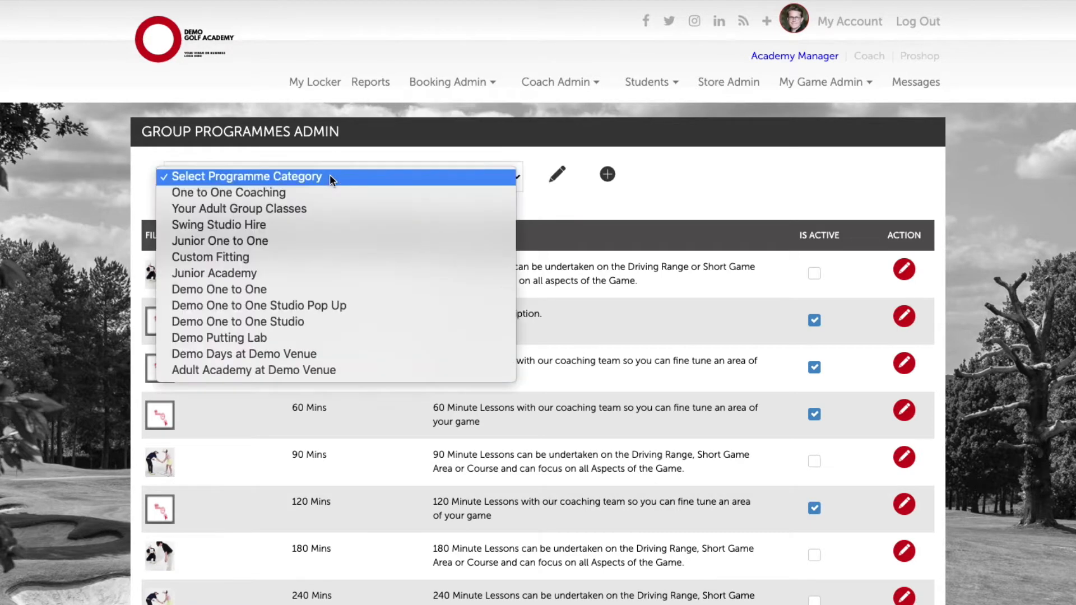
pyautogui.click(307, 371)
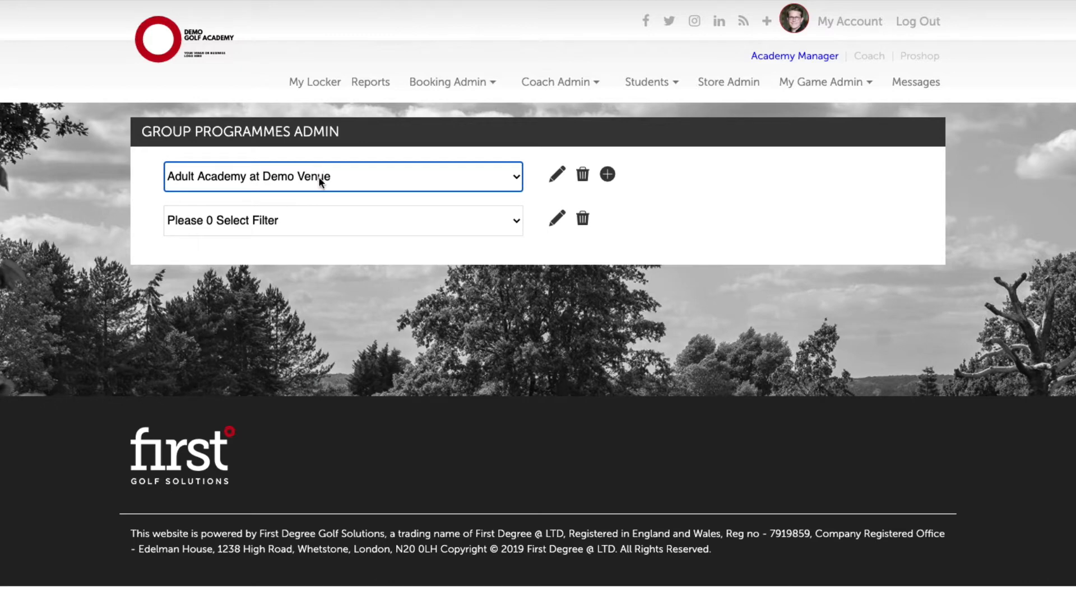
pyautogui.click(331, 216)
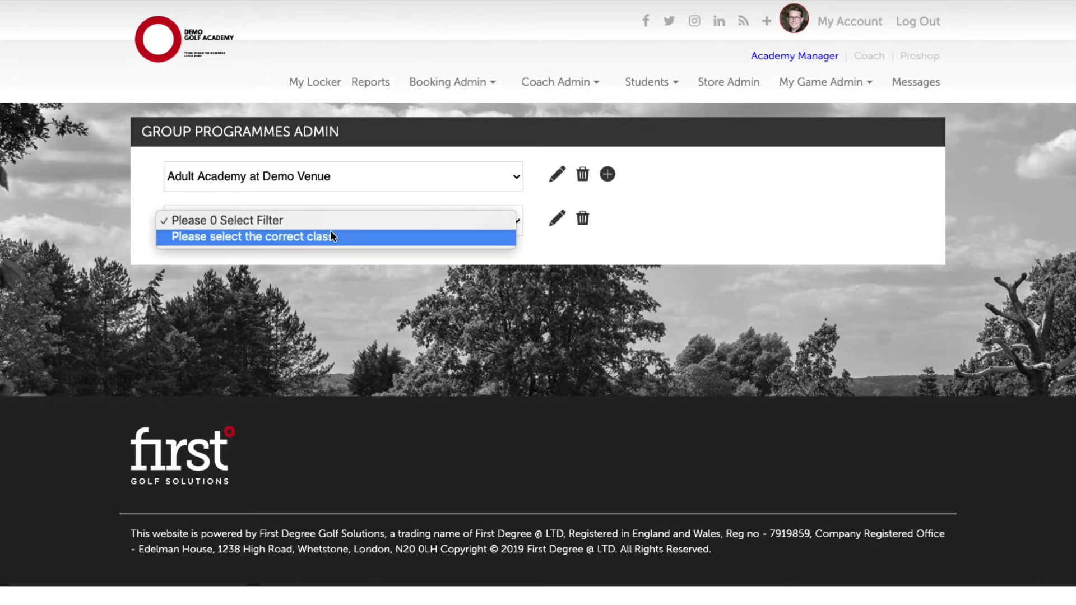
pyautogui.click(330, 232)
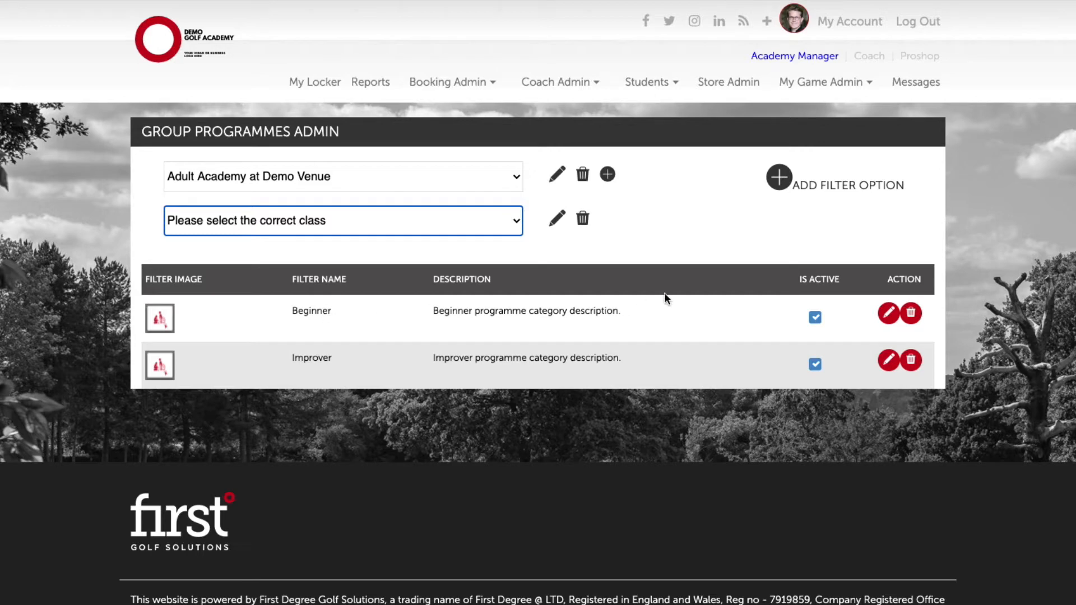
# Switch to the Coach role and examine the coach schedule for the week of Jun 22 – 28 2020
pyautogui.click(868, 58)
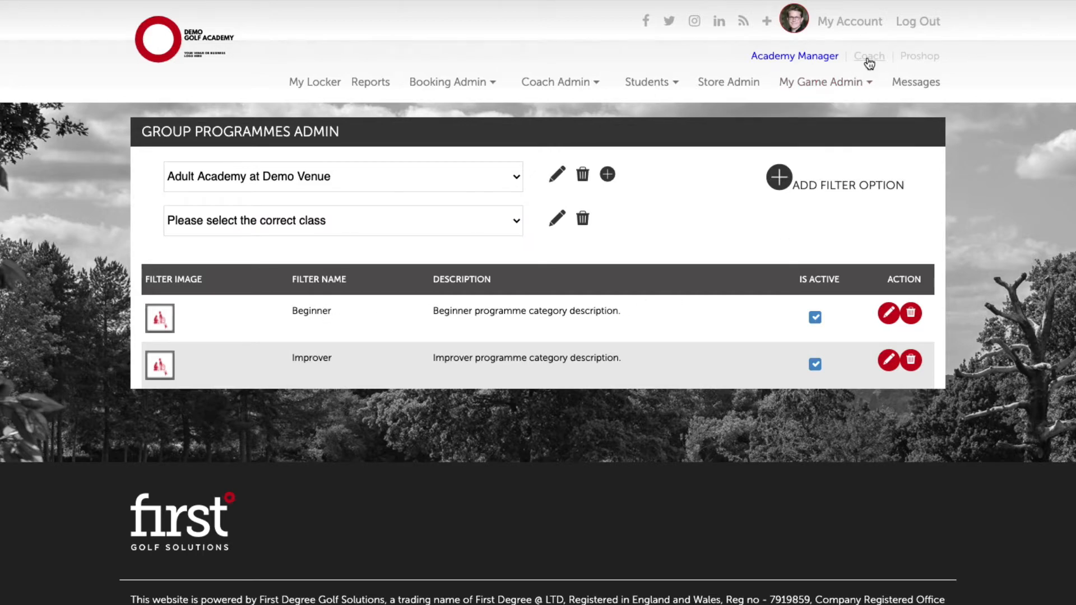
pyautogui.moveTo(858, 63)
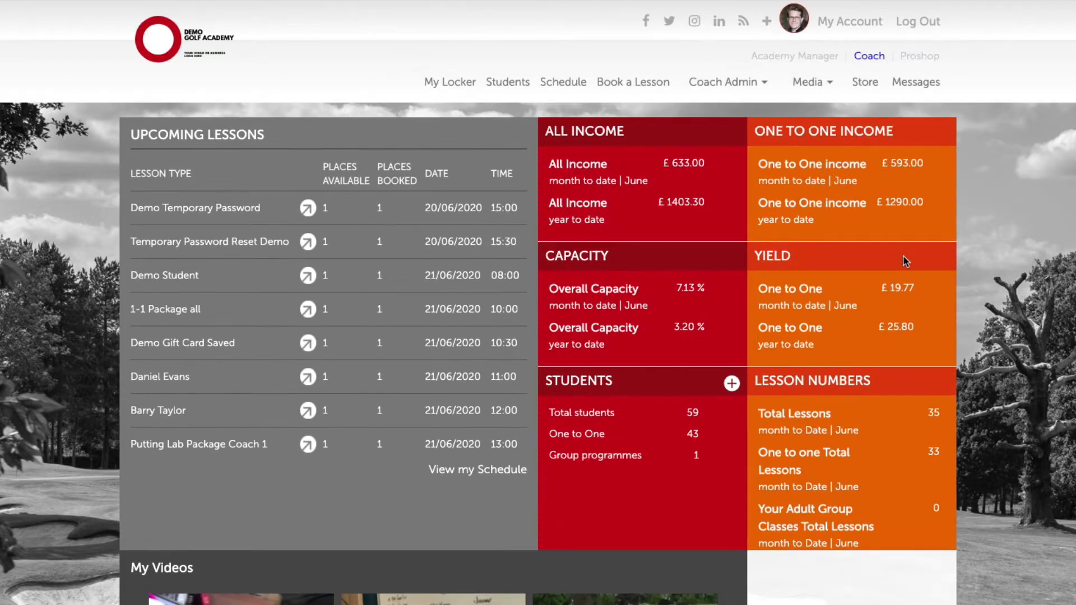
pyautogui.scroll(-10, 905, 261)
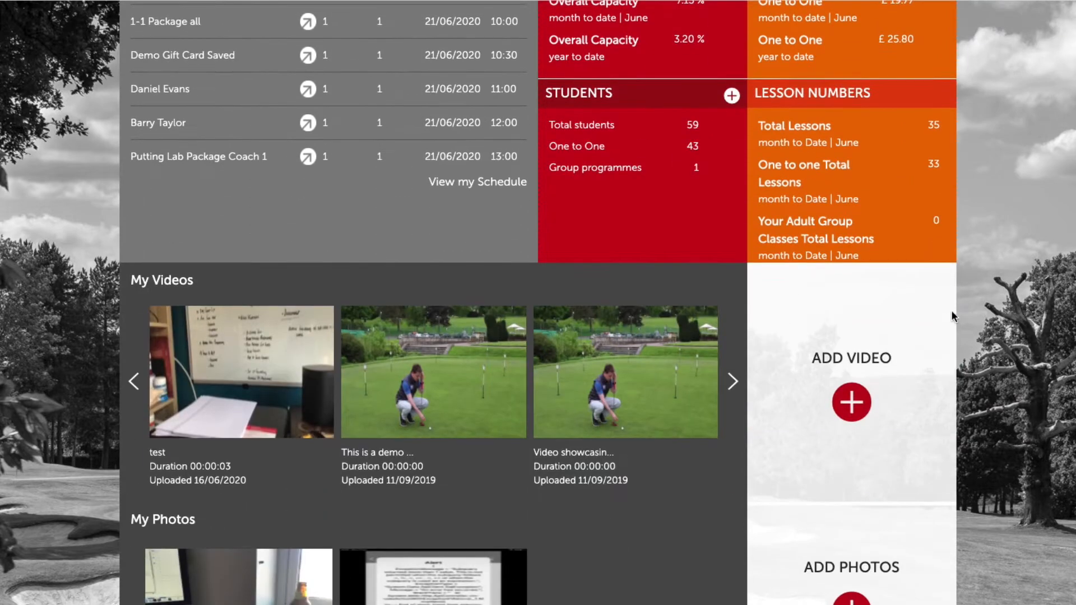
pyautogui.scroll(-8, 948, 312)
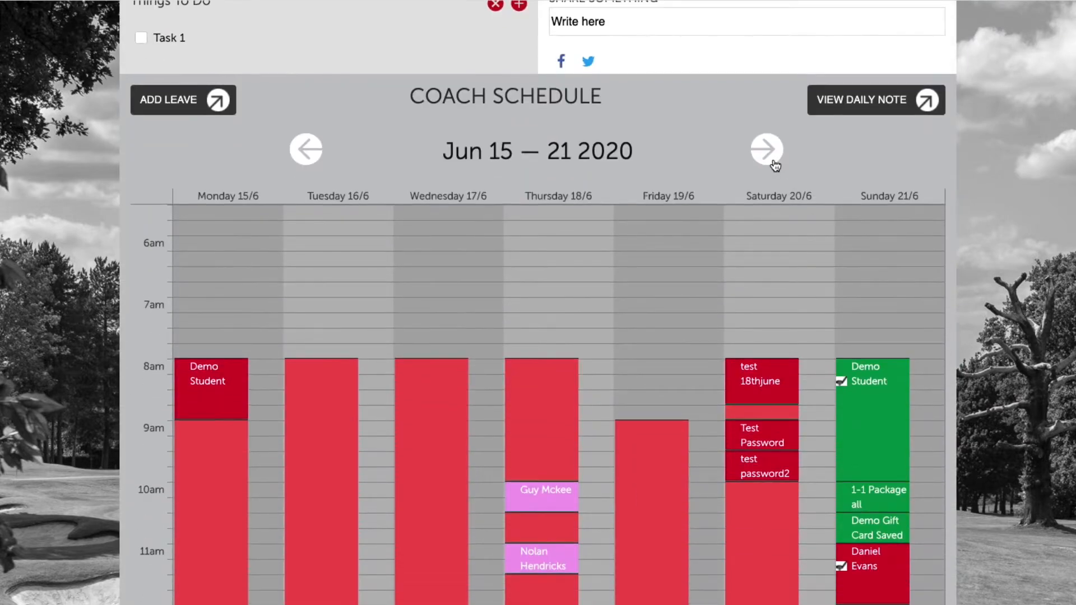
pyautogui.click(766, 149)
pyautogui.scroll(-3, 785, 232)
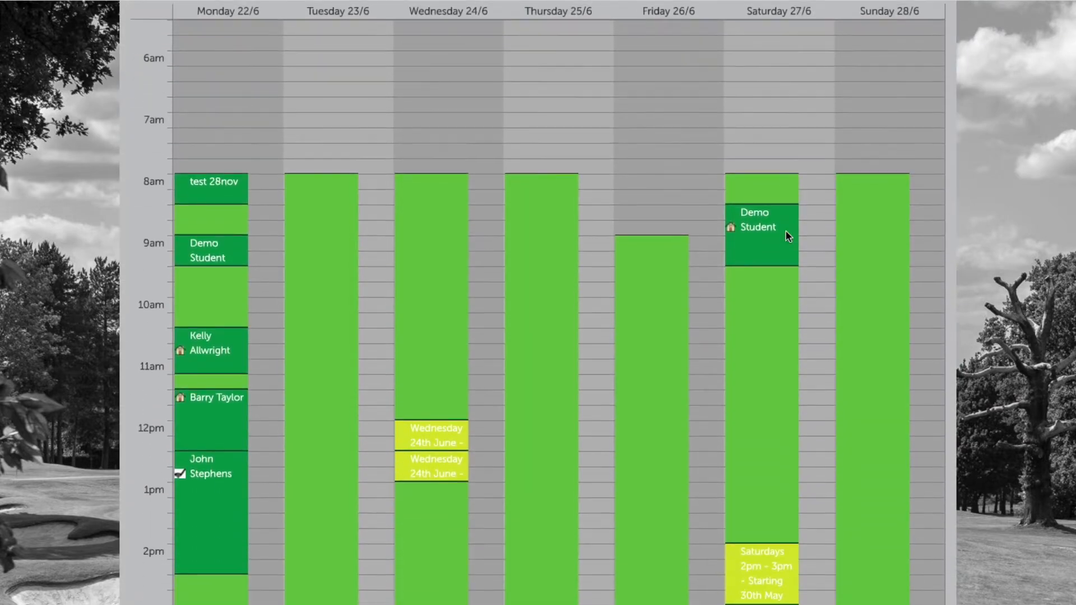
pyautogui.scroll(-4, 788, 235)
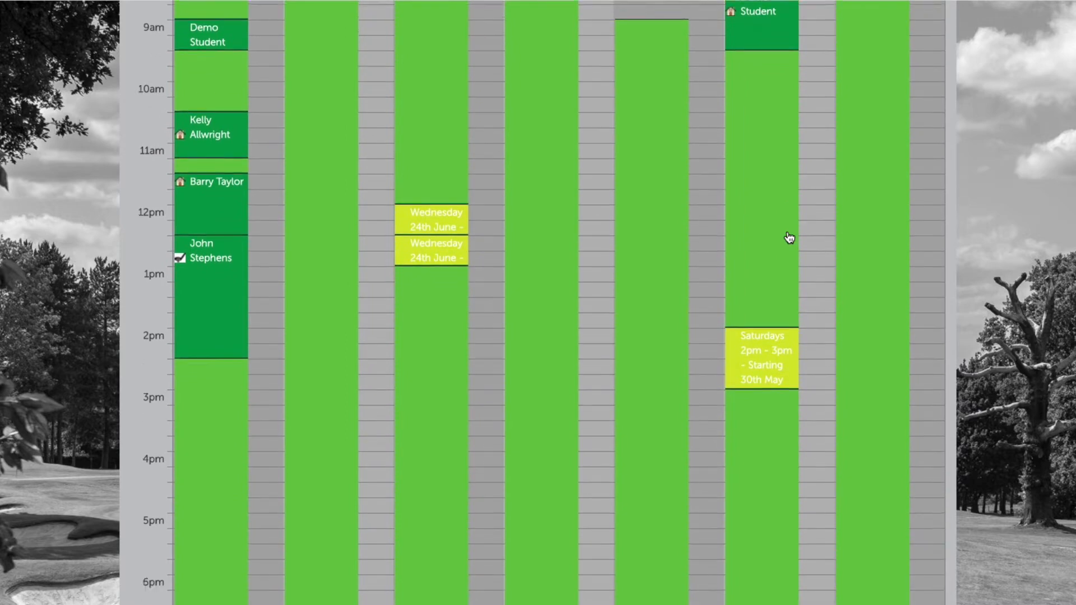
pyautogui.scroll(-2, 789, 238)
pyautogui.scroll(5, 788, 238)
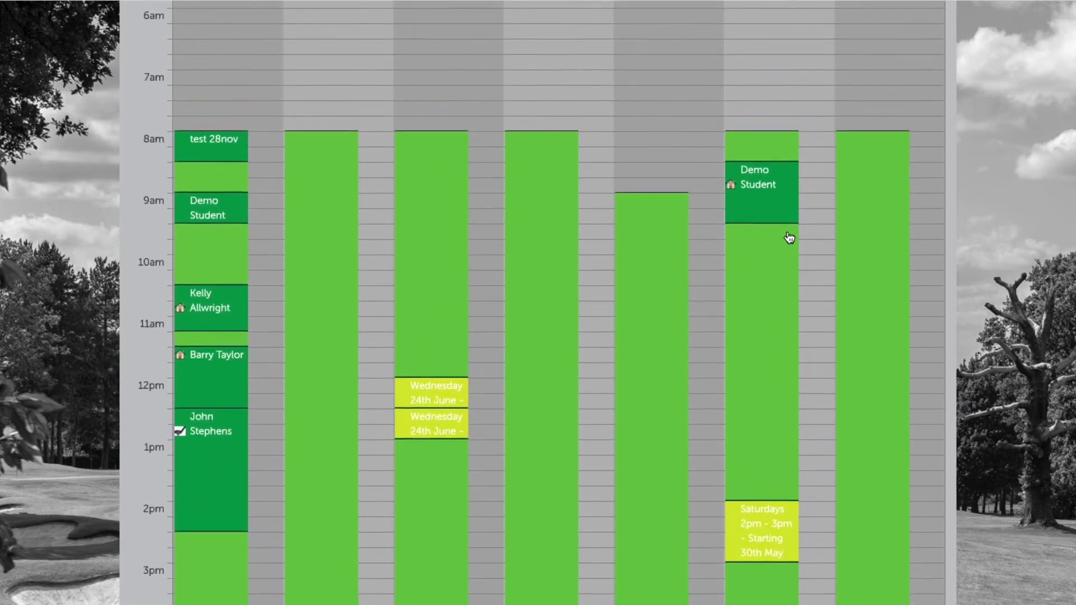
pyautogui.scroll(3, 789, 238)
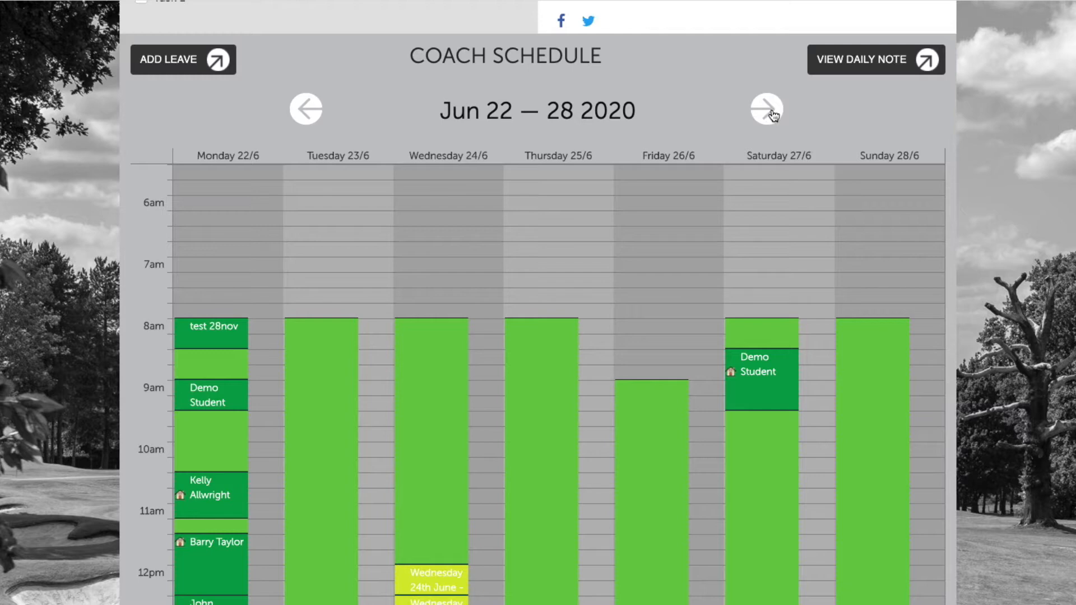
# Check the coach's availability in the following weeks, up to Jul 20 – 26 2020
pyautogui.click(766, 110)
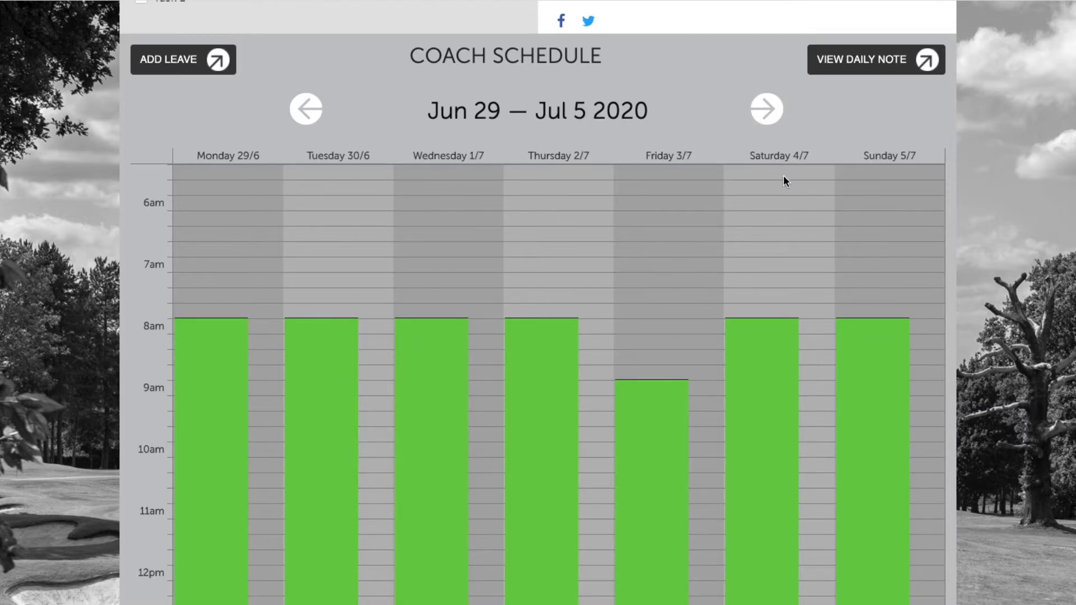
pyautogui.scroll(-7, 782, 178)
pyautogui.scroll(7, 784, 181)
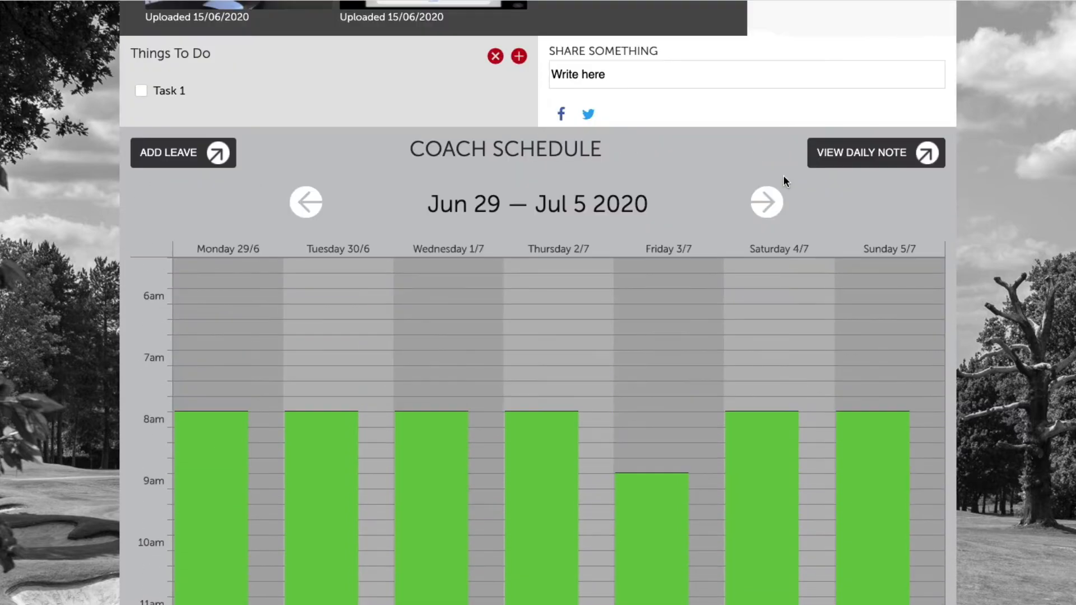
pyautogui.click(778, 211)
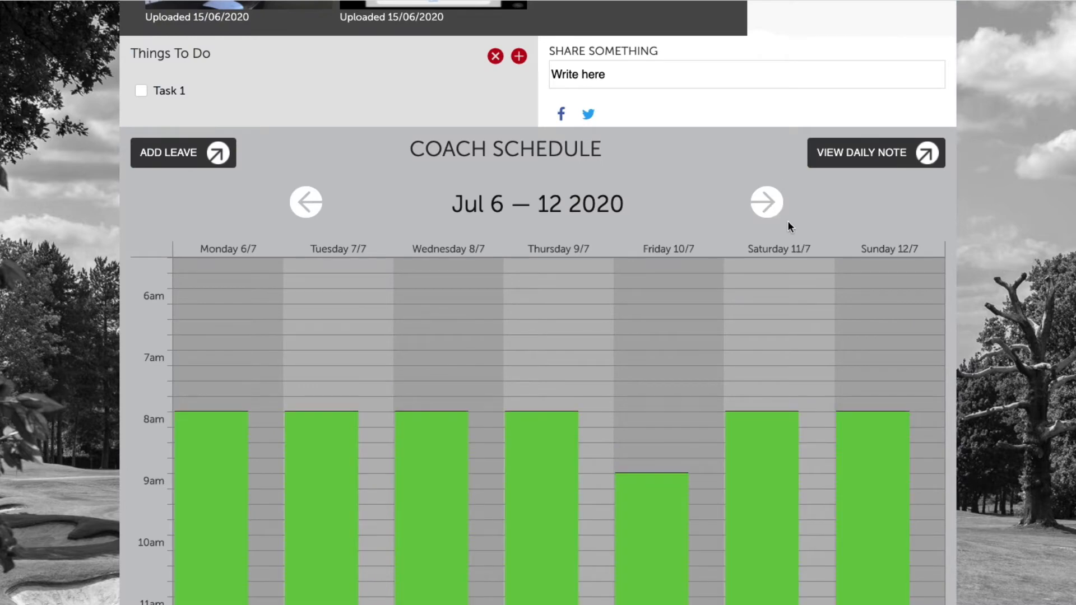
pyautogui.scroll(-2, 788, 221)
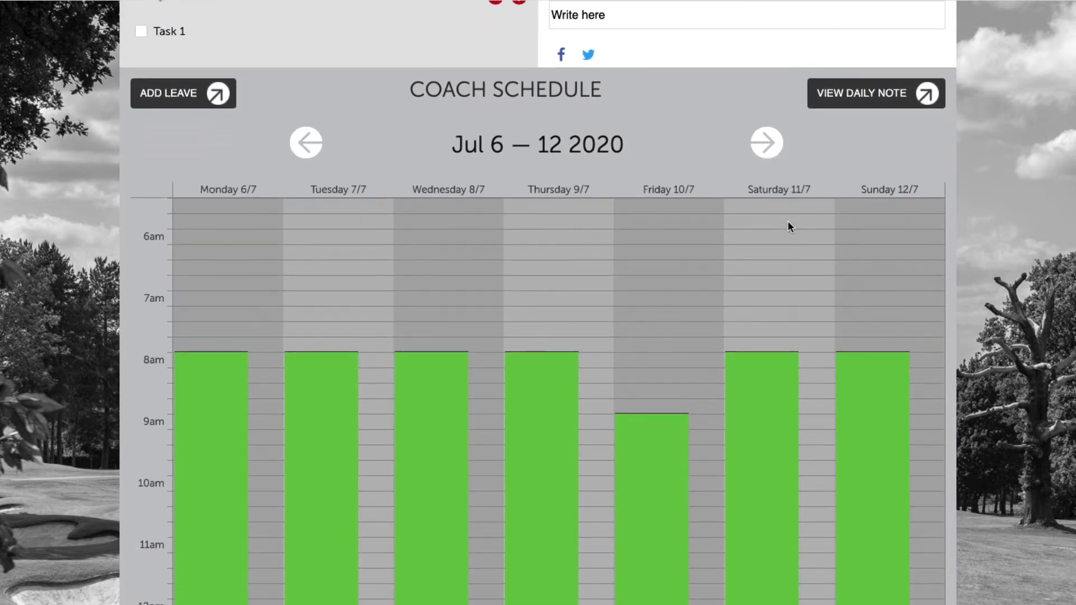
pyautogui.click(770, 151)
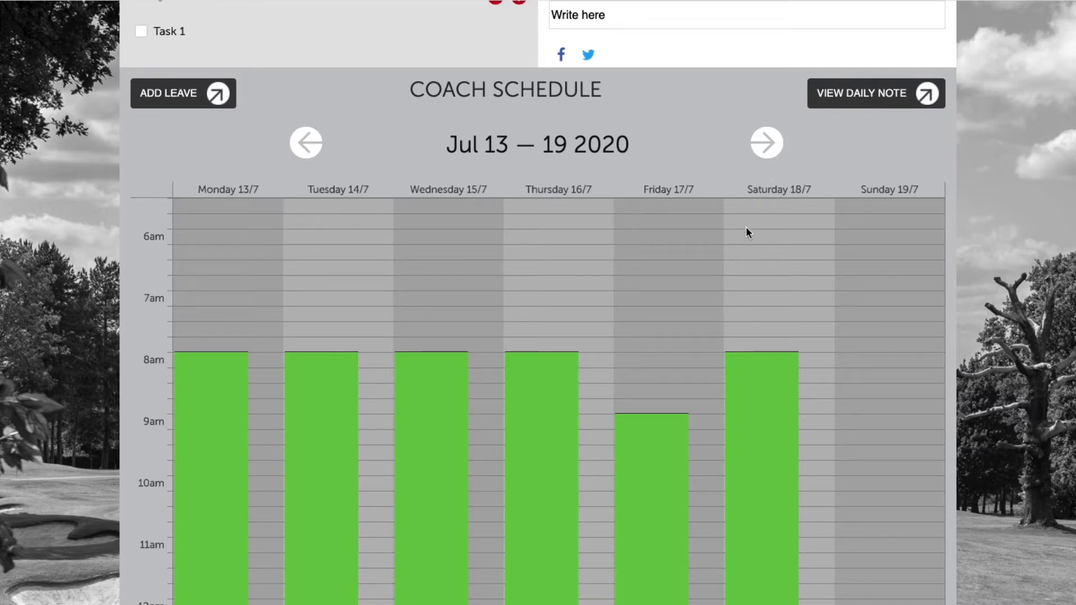
pyautogui.click(772, 155)
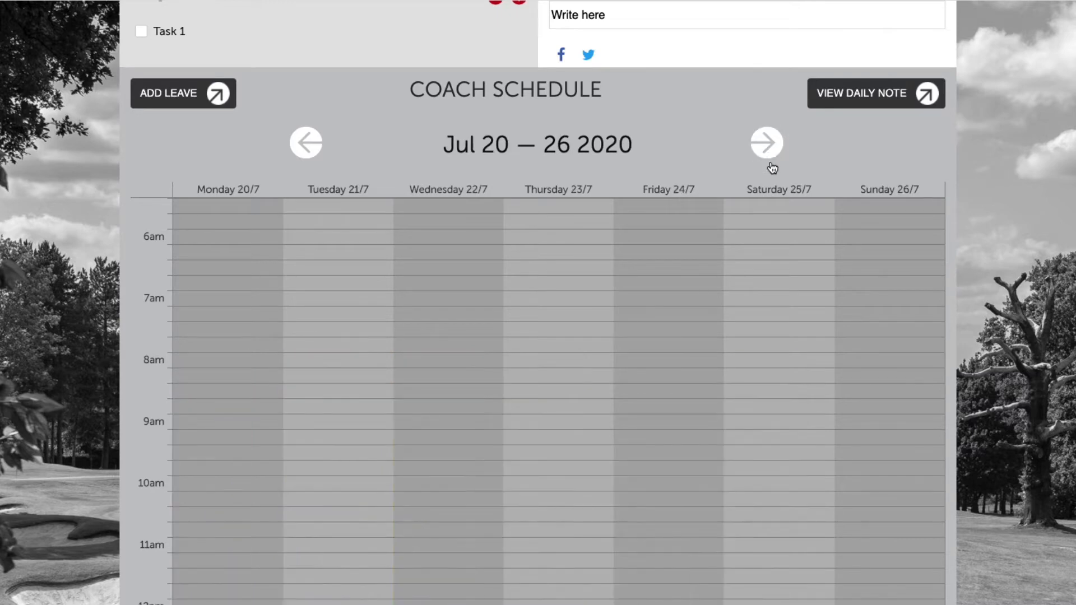
pyautogui.scroll(-1, 764, 274)
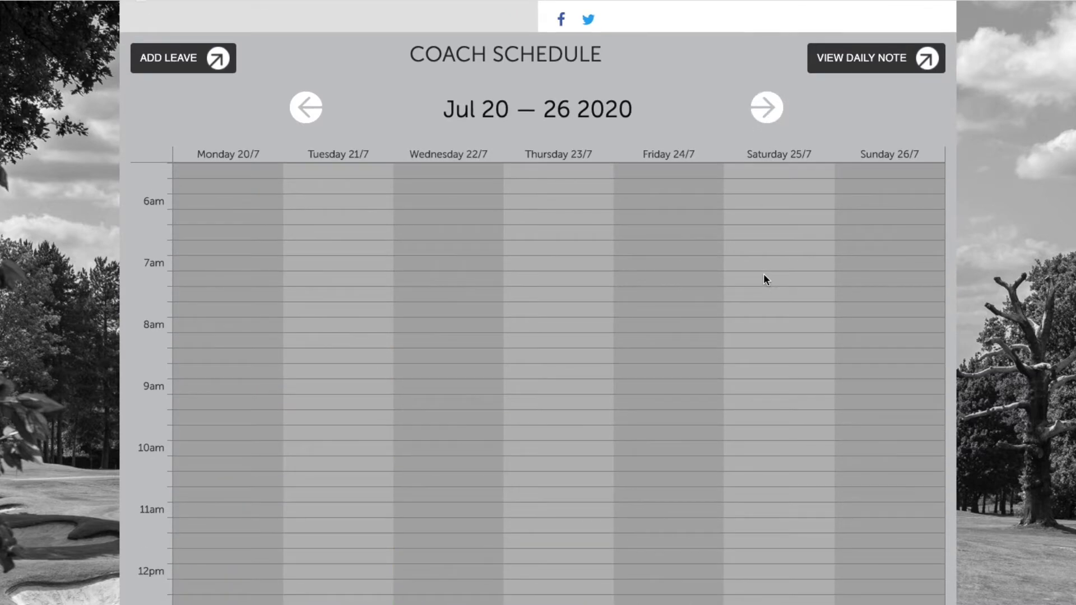
pyautogui.scroll(-5, 765, 278)
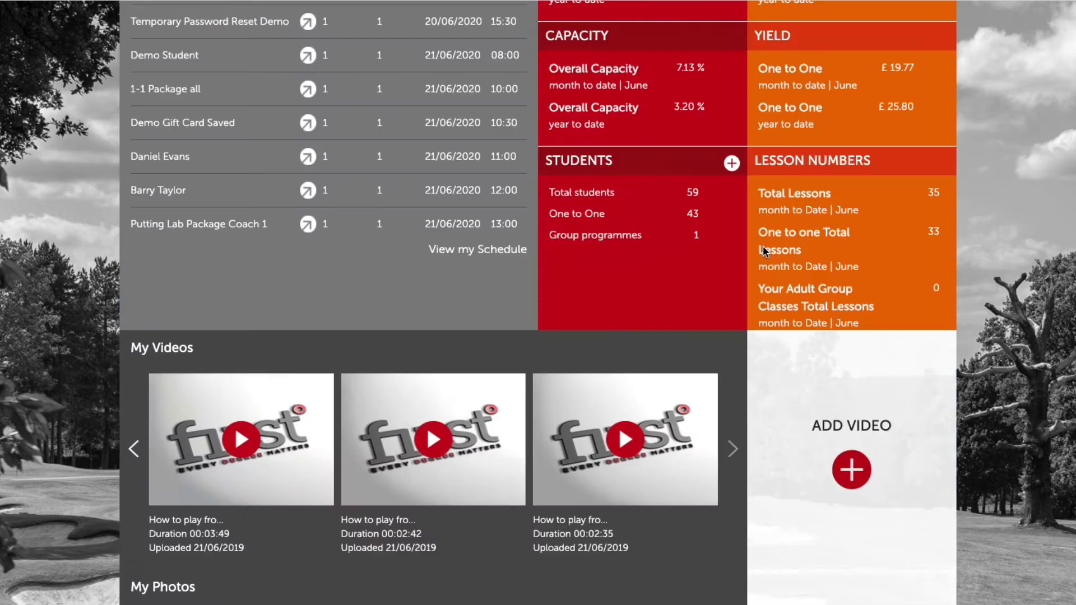
pyautogui.scroll(4, 763, 249)
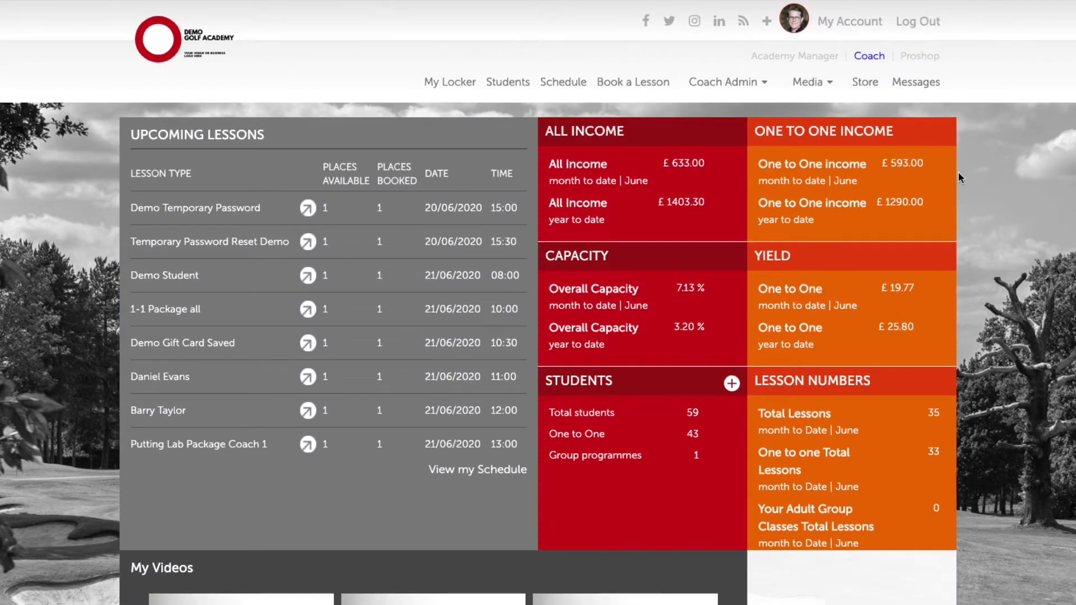
# Return to the Academy Manager role and start a new class in the Adult Academy at Demo Venue programme category
pyautogui.click(814, 59)
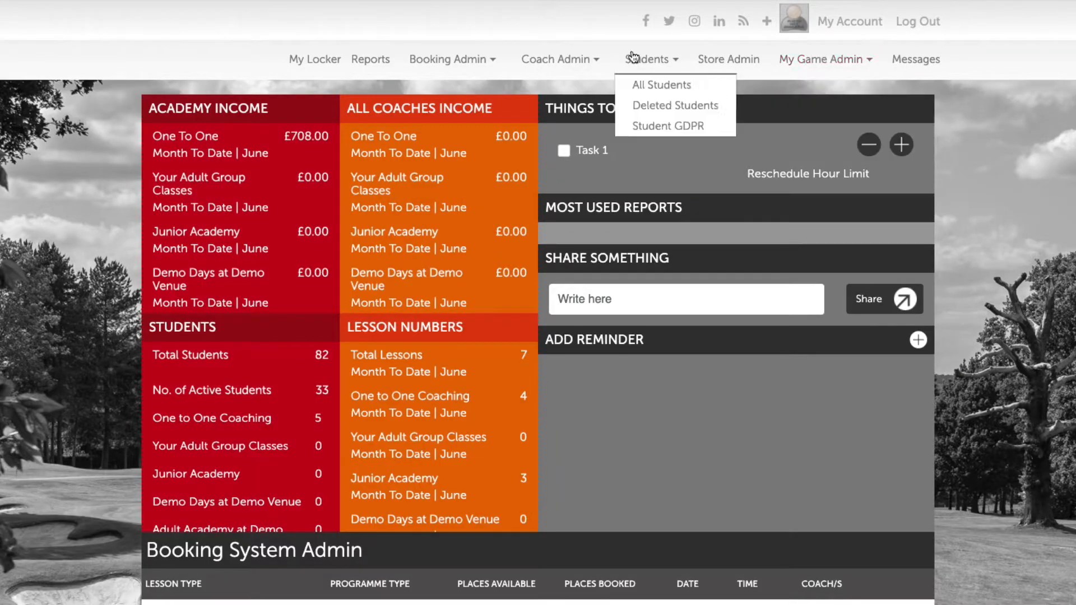
pyautogui.moveTo(471, 70)
pyautogui.click(482, 127)
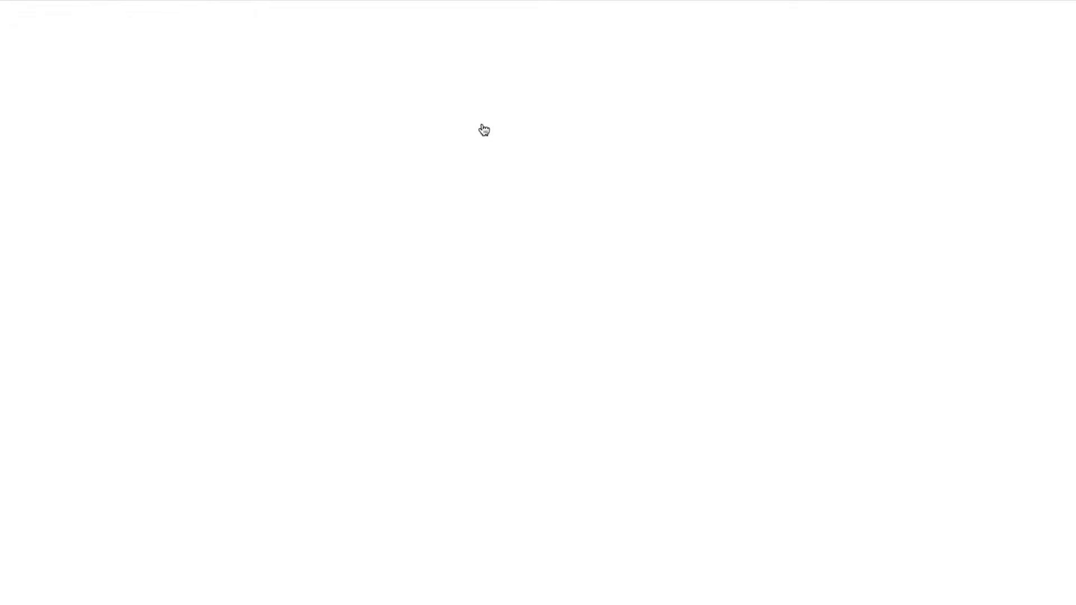
pyautogui.click(477, 168)
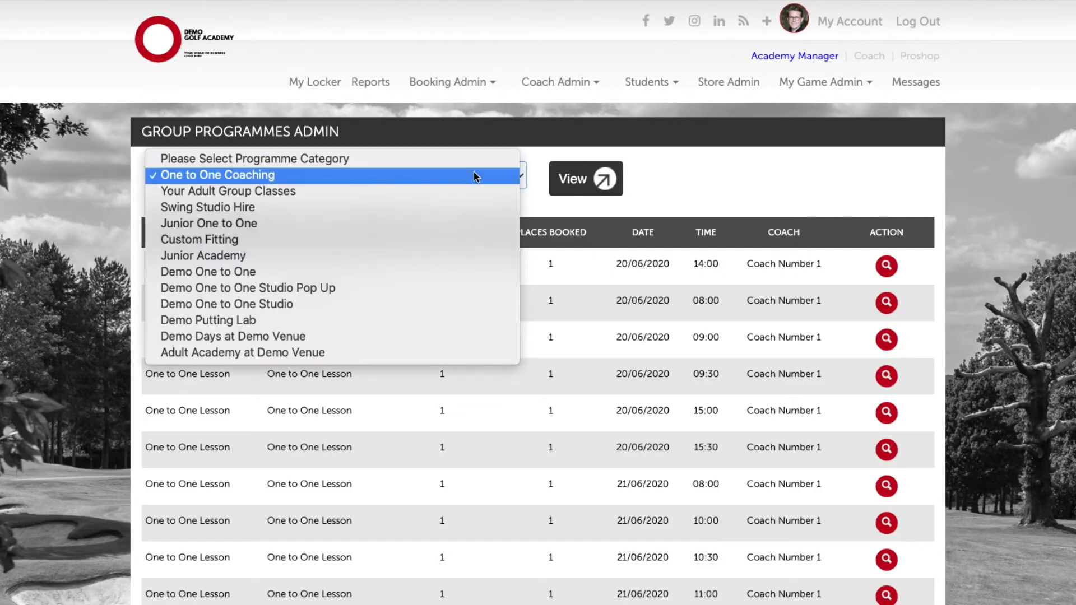
pyautogui.click(471, 354)
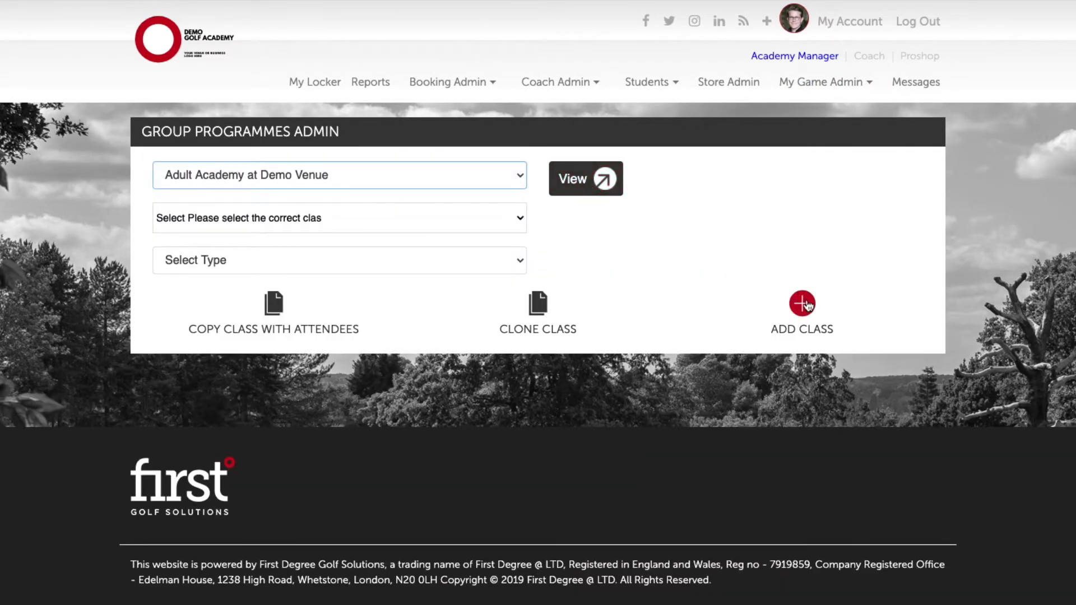
pyautogui.click(806, 305)
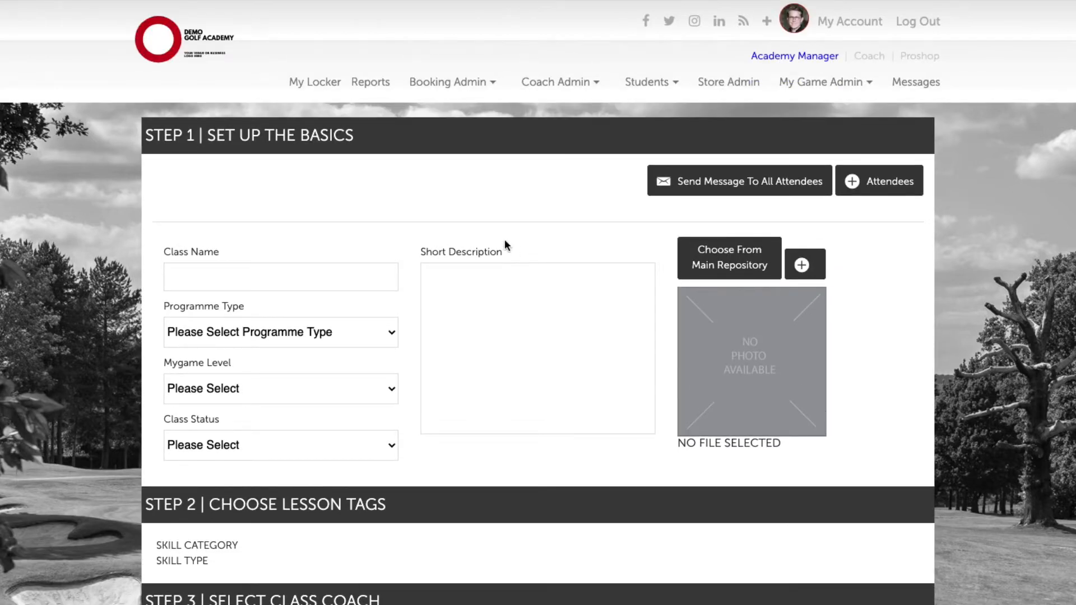
# Name the class "Wednesday 1st July - 6pm - 7pm"
pyautogui.click(326, 268)
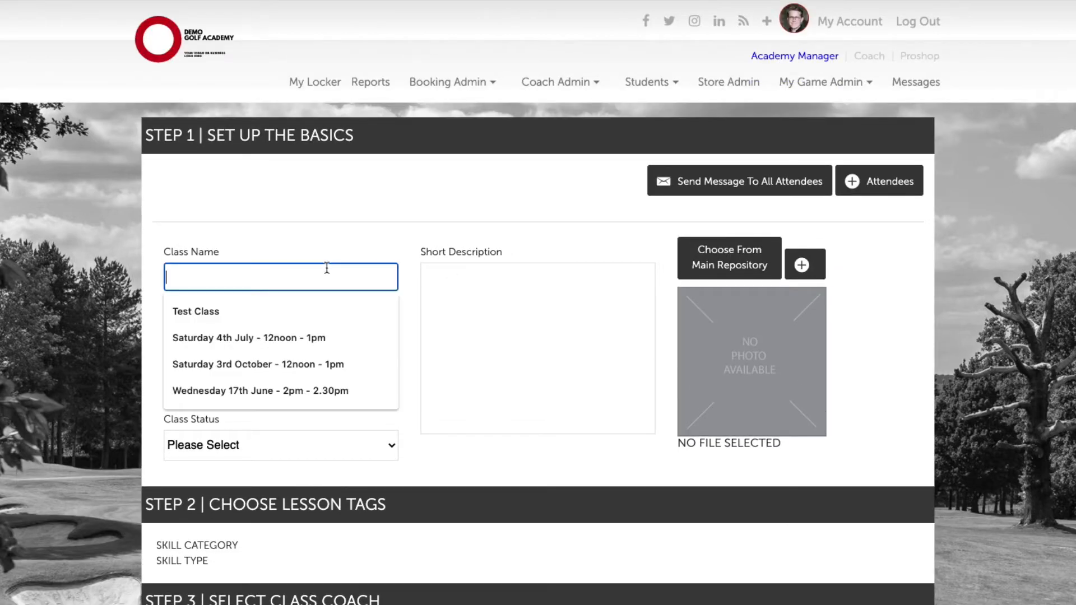
pyautogui.write('Wedne')
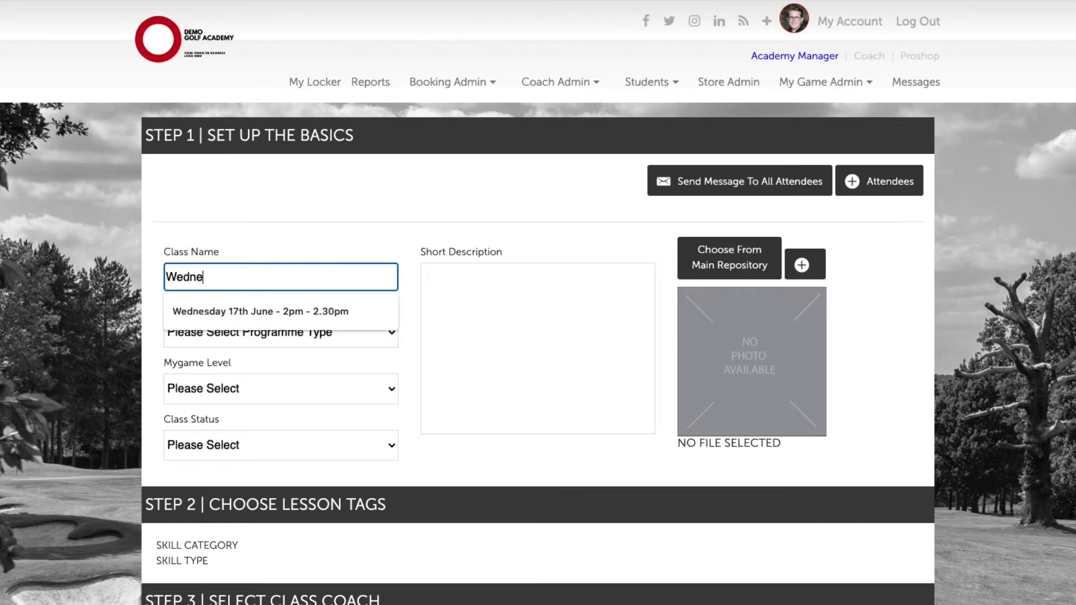
pyautogui.write('sday 1st July')
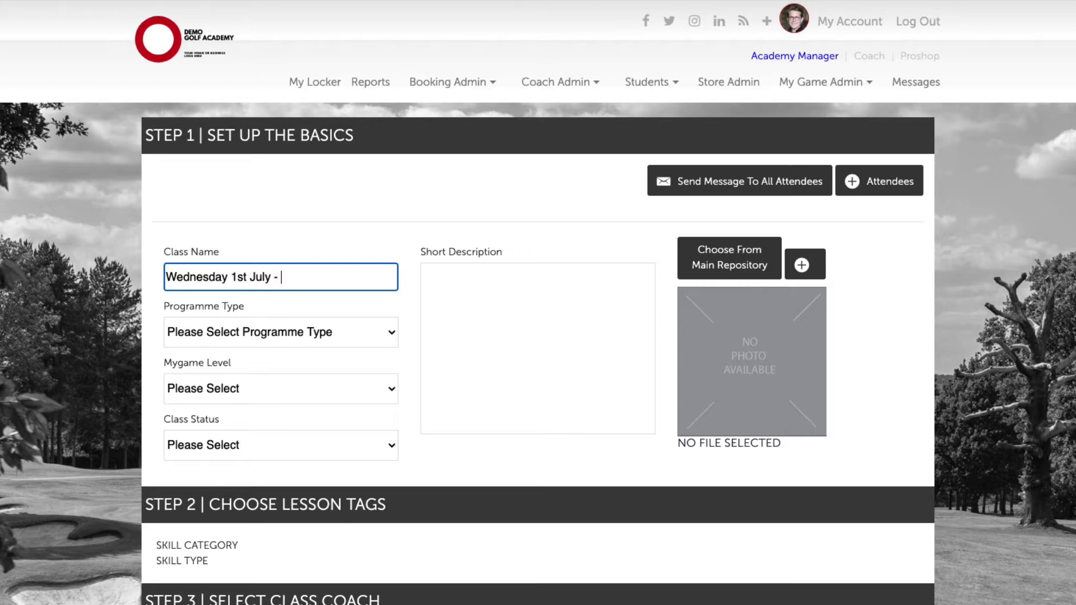
pyautogui.write('- 6pm - 7pm')
# Enter the short description "Beginner class taking place with coach 1 on Wednesday 1st July at 6pm."
pyautogui.click(482, 295)
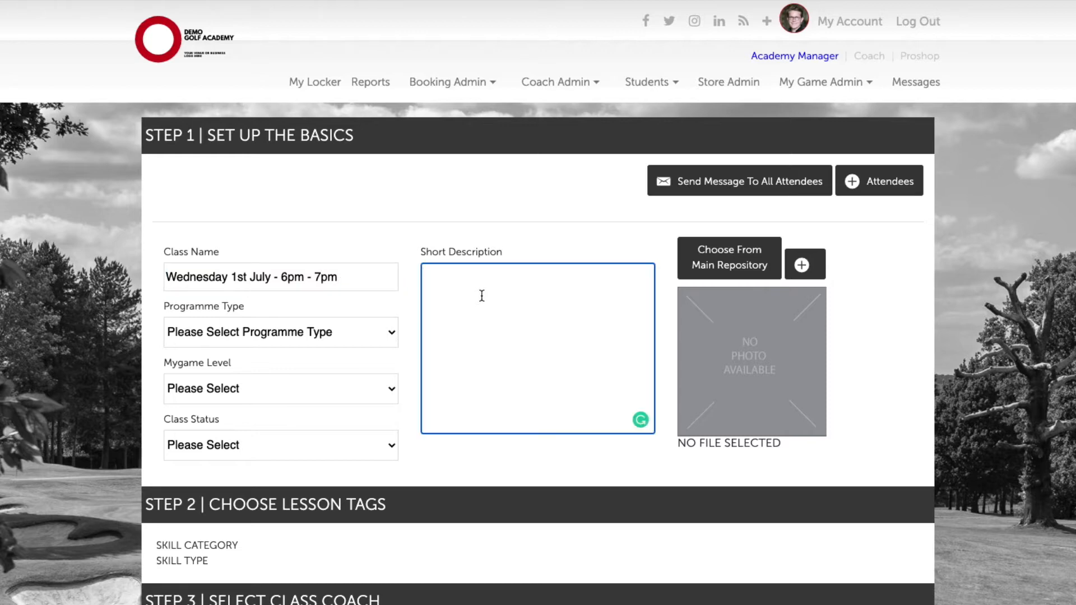
pyautogui.write('Beginner class ')
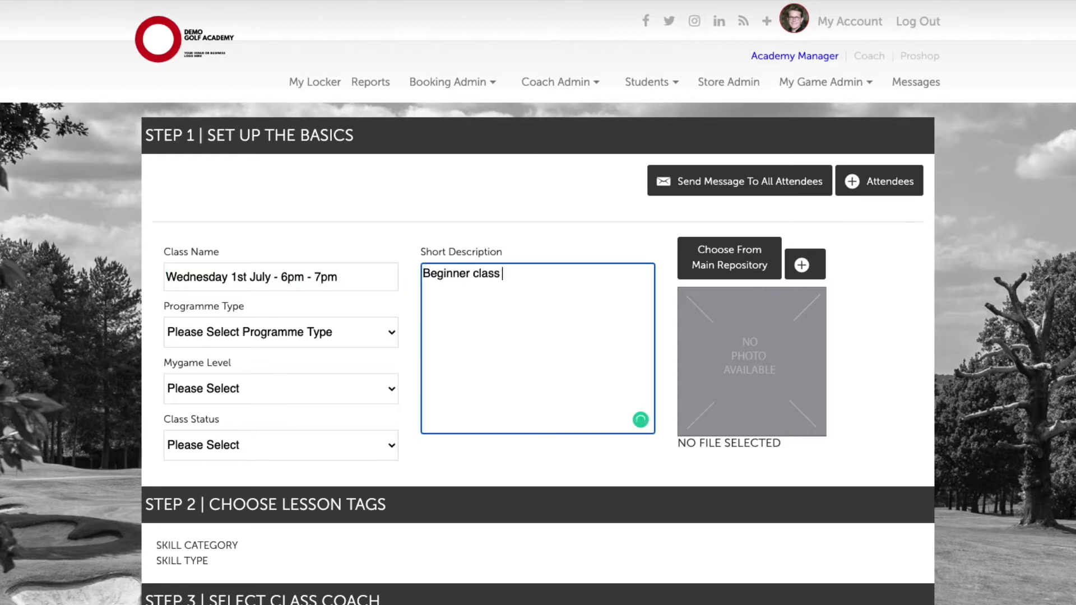
pyautogui.write('taking place with coach 1 on')
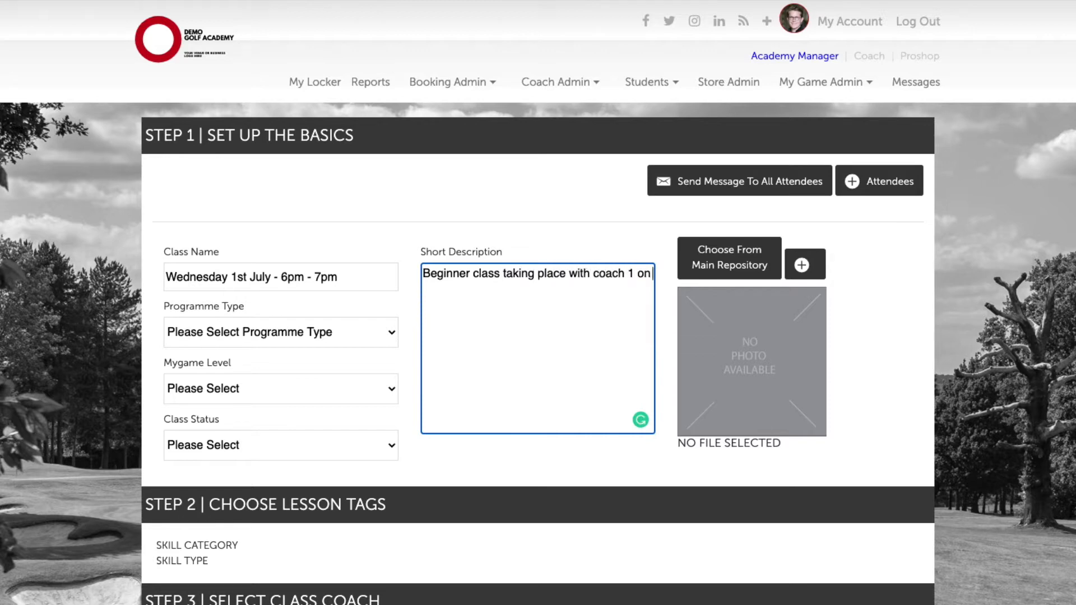
pyautogui.write(' Wednesday 1st Jul')
pyautogui.press('BackSpace')
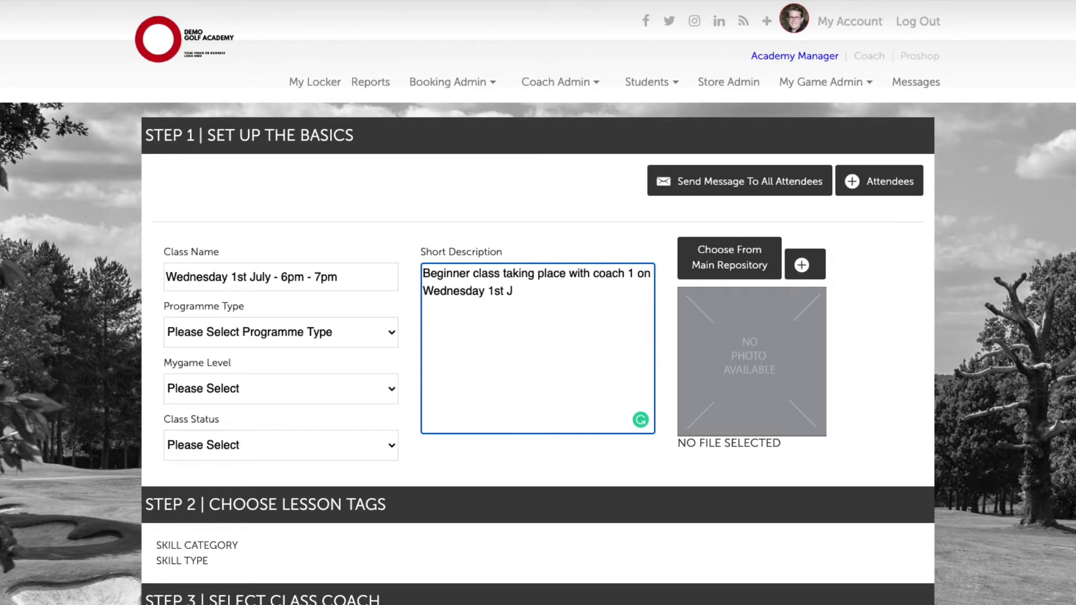
pyautogui.write('uly at 6pm.')
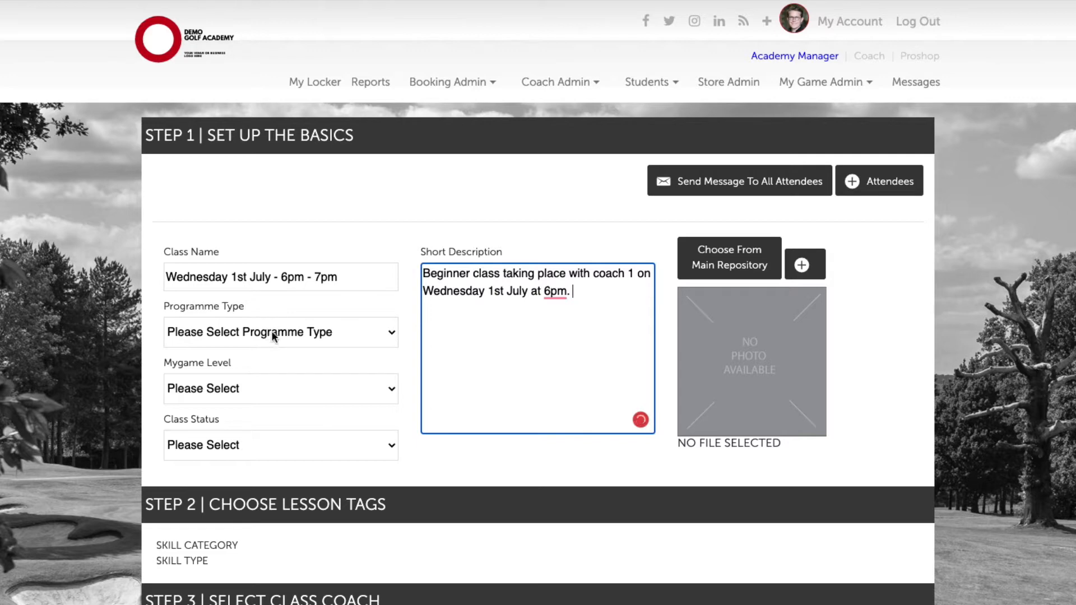
# Set the programme type to Adult Academy at Demo Venue and the Mygame level to Adult
pyautogui.click(273, 335)
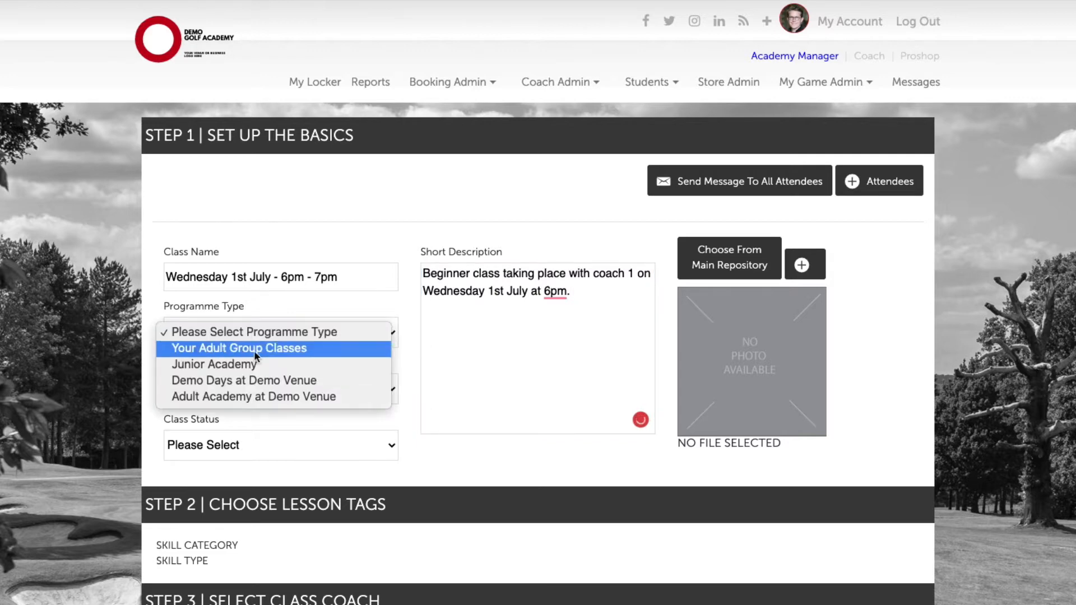
pyautogui.click(257, 396)
pyautogui.click(258, 387)
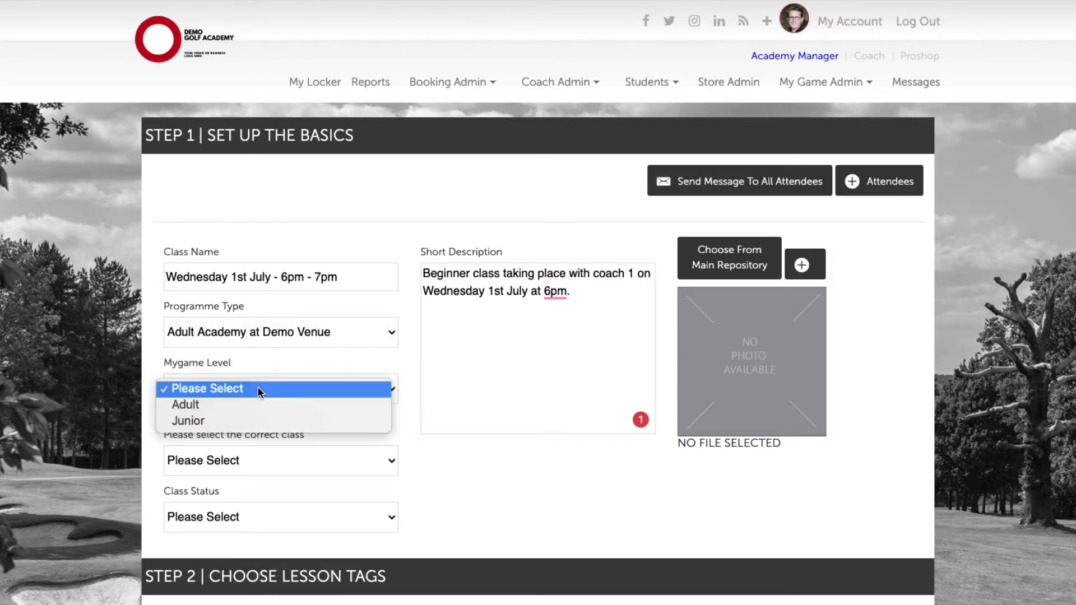
pyautogui.click(260, 407)
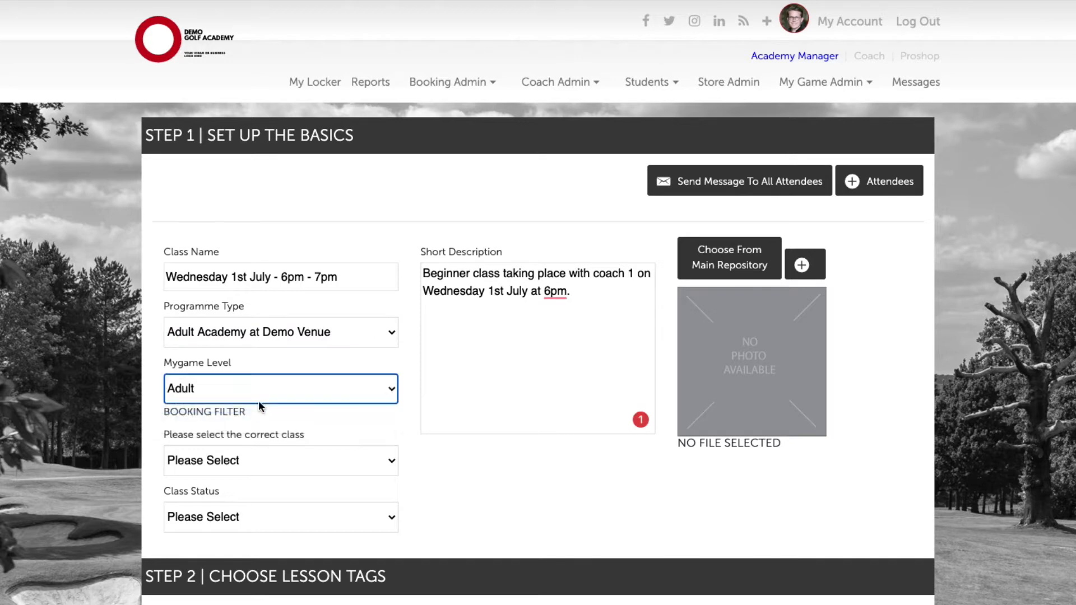
# Choose Beginner as the class in the booking filter and set the class status to Active
pyautogui.click(257, 460)
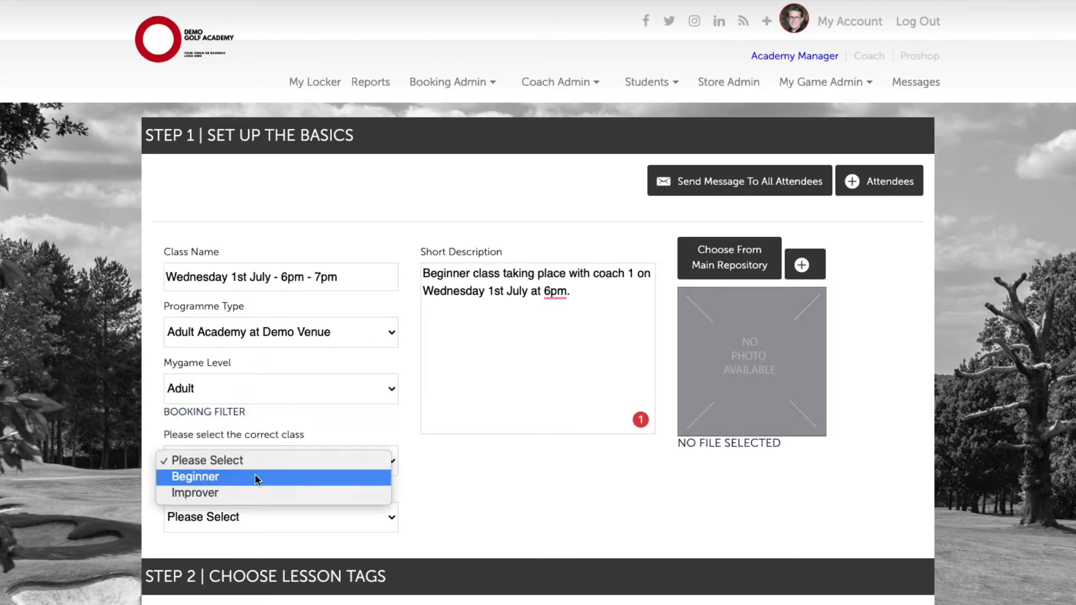
pyautogui.click(197, 476)
pyautogui.click(252, 517)
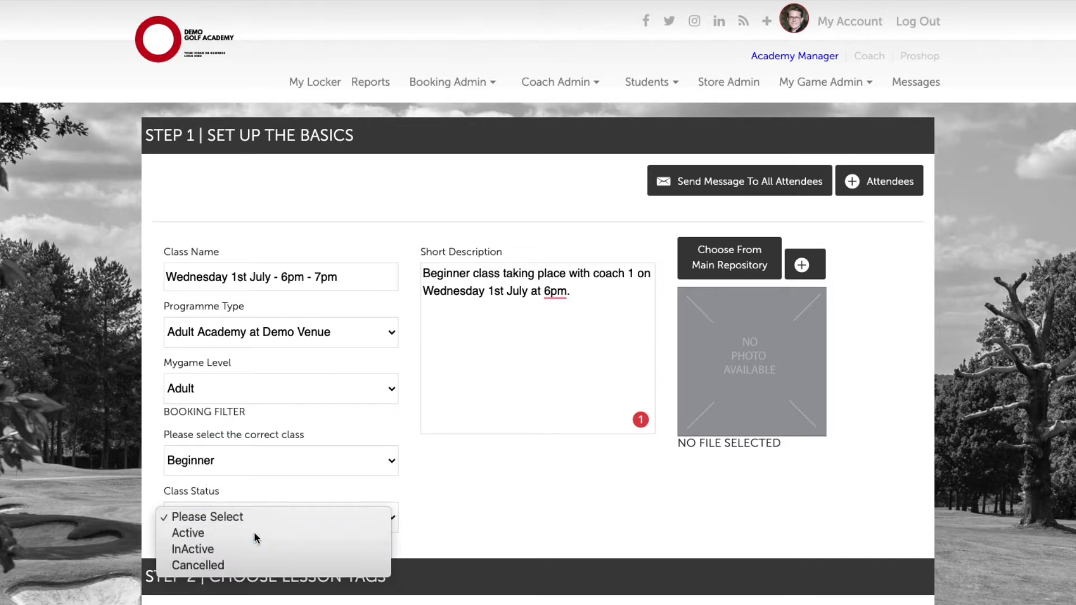
pyautogui.click(255, 532)
# Assign Coach Number 1 as the class coach and save the selection
pyautogui.scroll(-5, 583, 521)
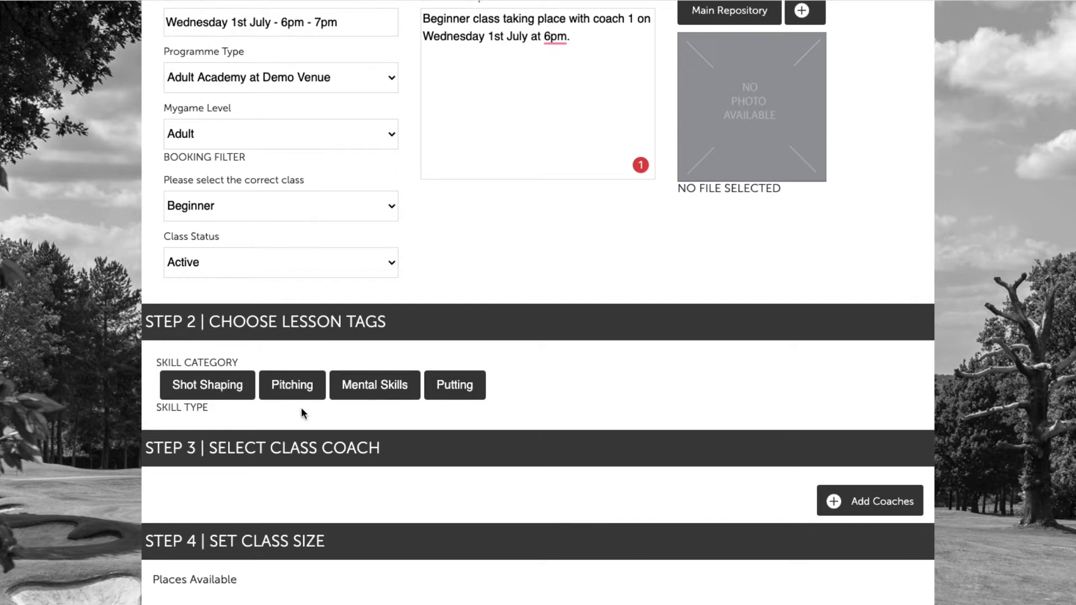
pyautogui.click(852, 502)
pyautogui.click(372, 92)
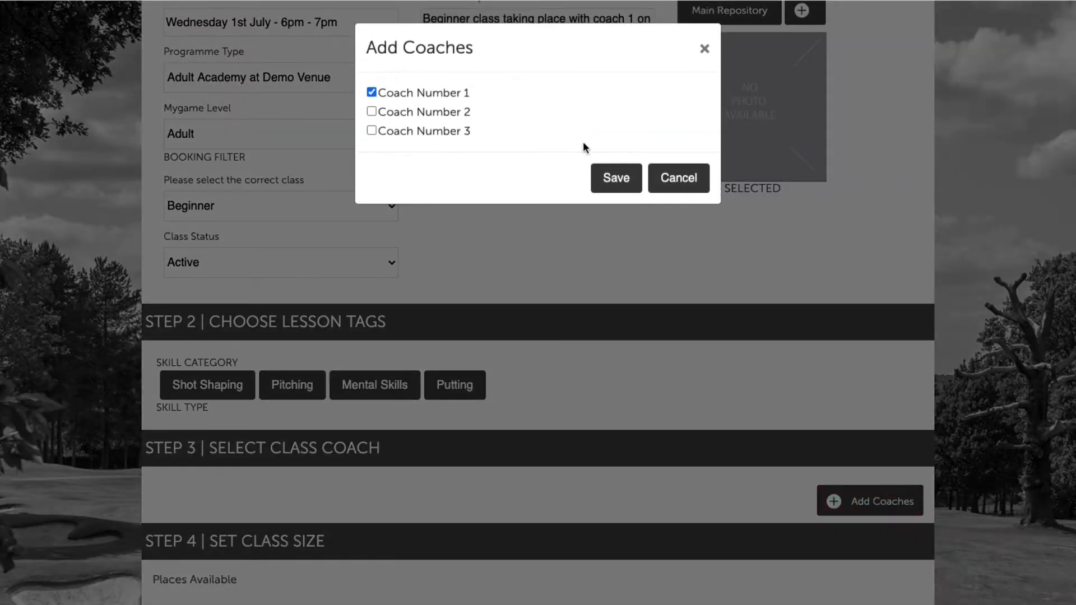
pyautogui.click(630, 174)
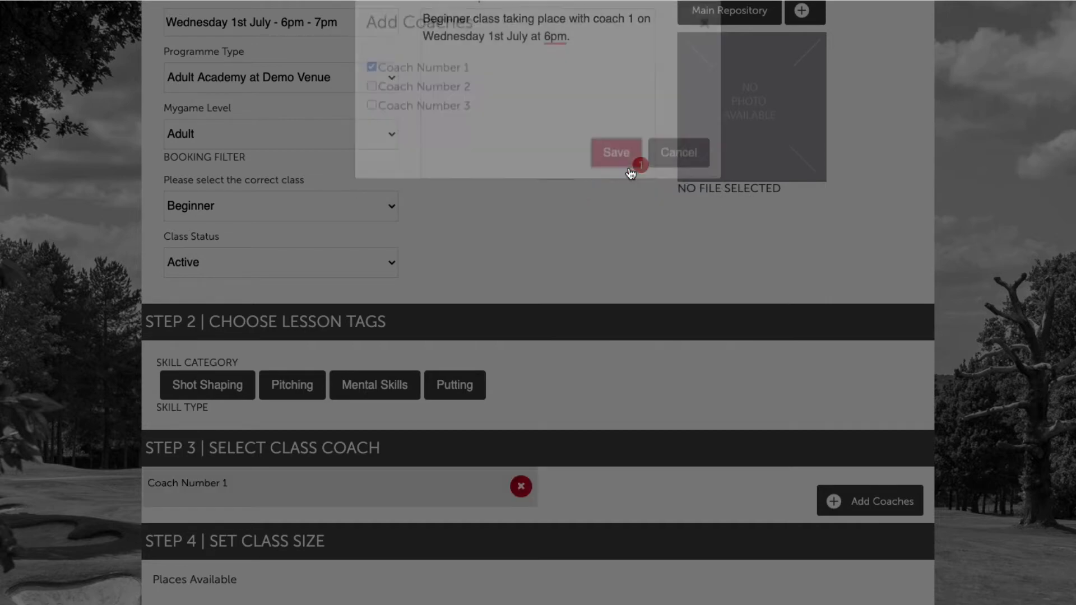
# Set the class size to 6 available places
pyautogui.scroll(-3, 704, 332)
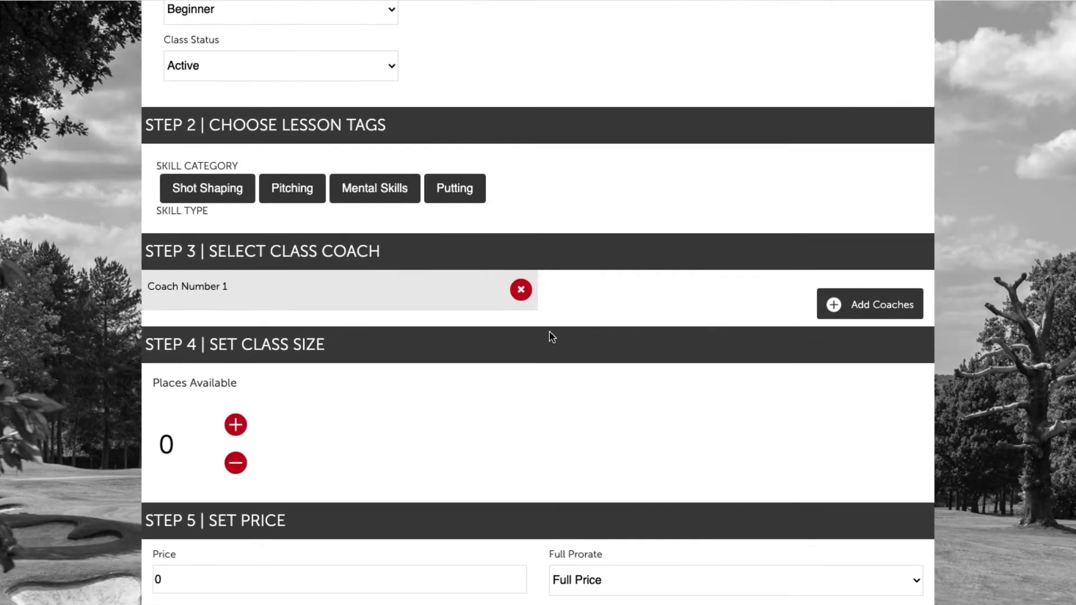
pyautogui.click(235, 424)
pyautogui.click(235, 425)
pyautogui.click(236, 425)
pyautogui.click(236, 425)
pyautogui.click(235, 424)
pyautogui.click(235, 425)
# Set the class price to 30.00
pyautogui.scroll(-4, 490, 324)
pyautogui.click(431, 362)
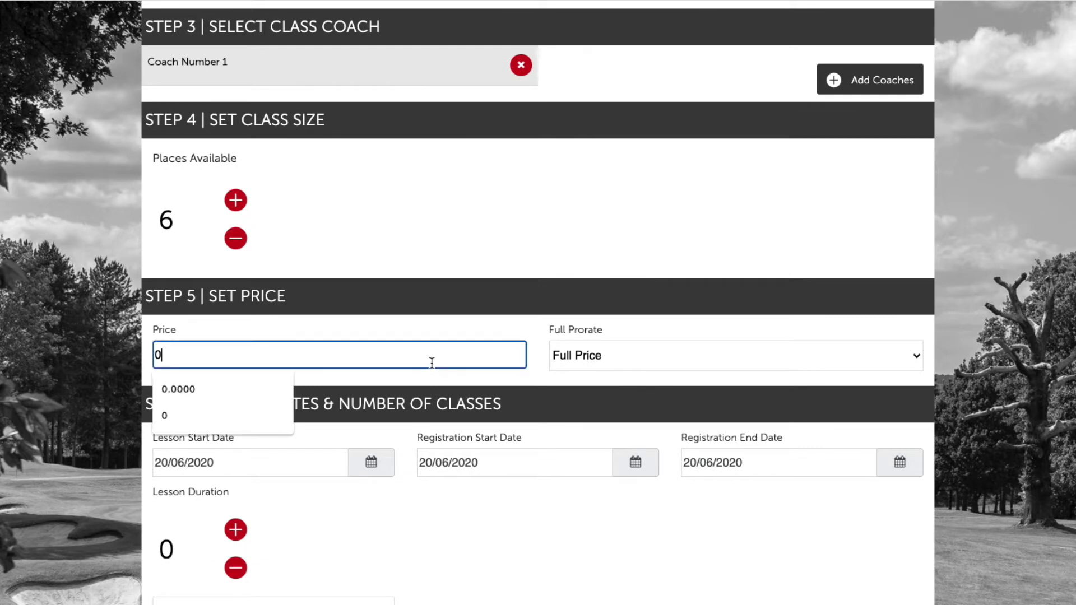
pyautogui.press('BackSpace')
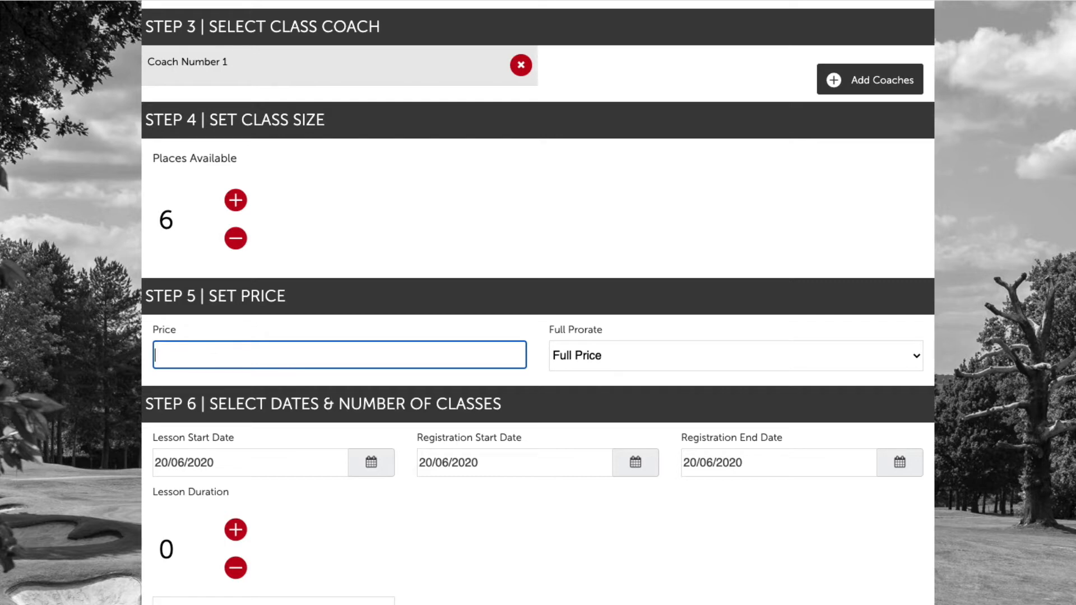
pyautogui.write('30.00')
pyautogui.click(452, 315)
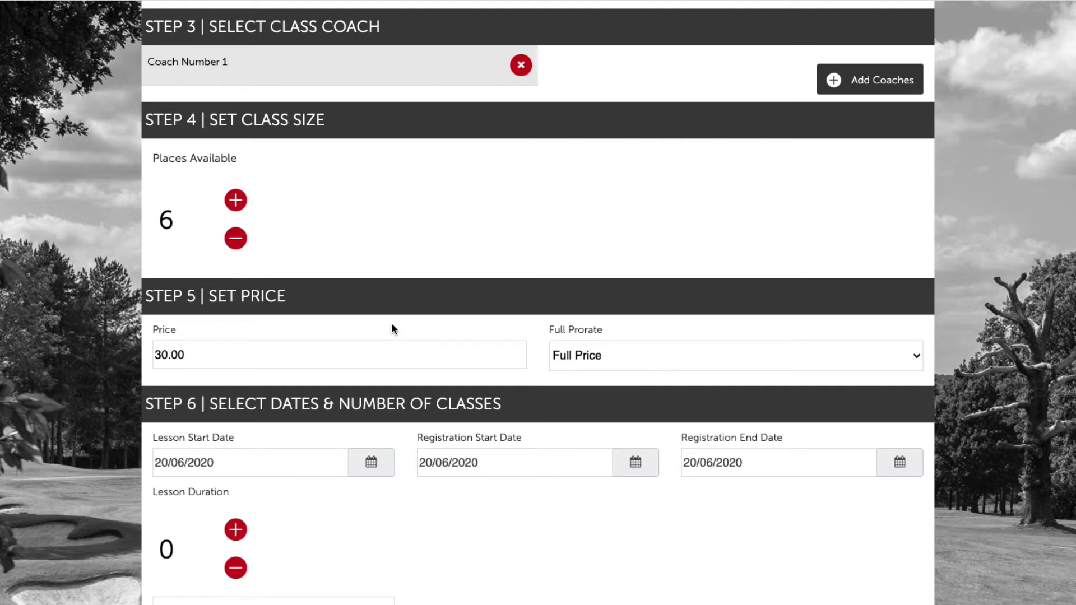
# Set the lesson start date to 01/07/2020
pyautogui.scroll(-2, 409, 312)
pyautogui.scroll(-2, 456, 402)
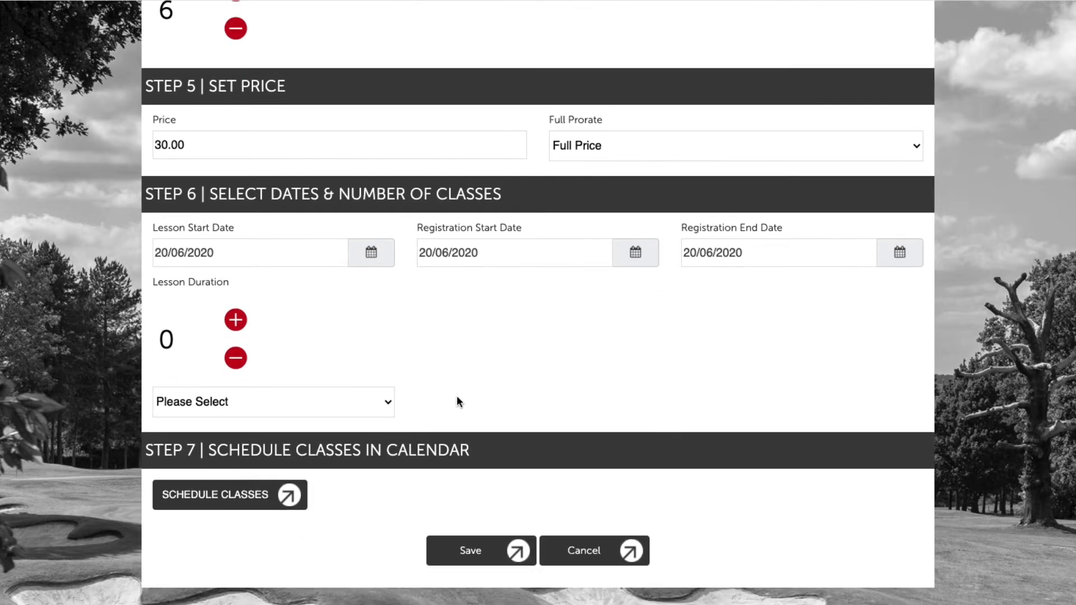
pyautogui.click(371, 251)
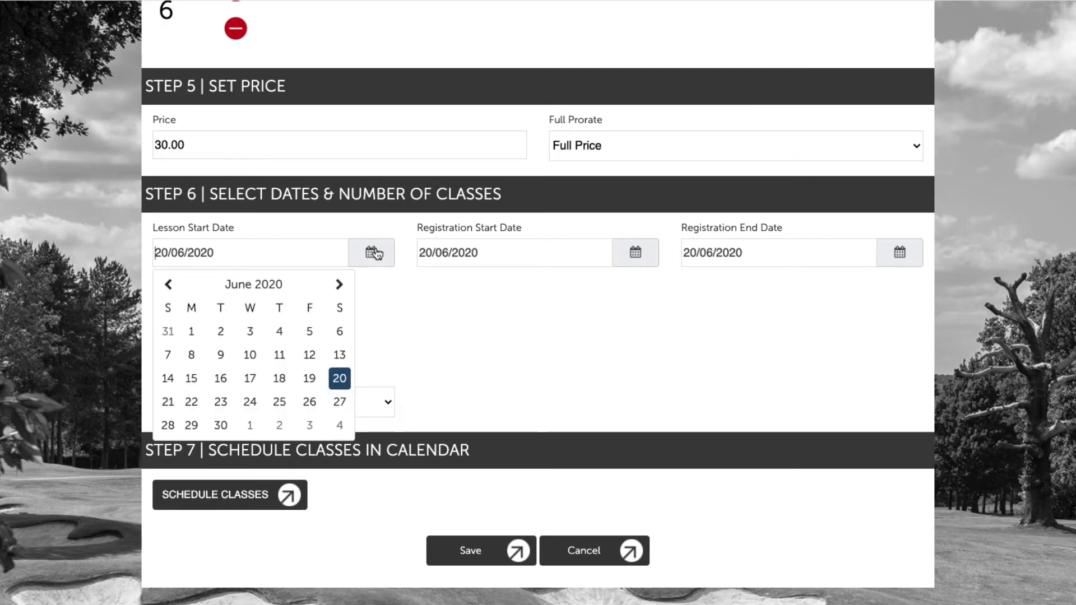
pyautogui.click(339, 285)
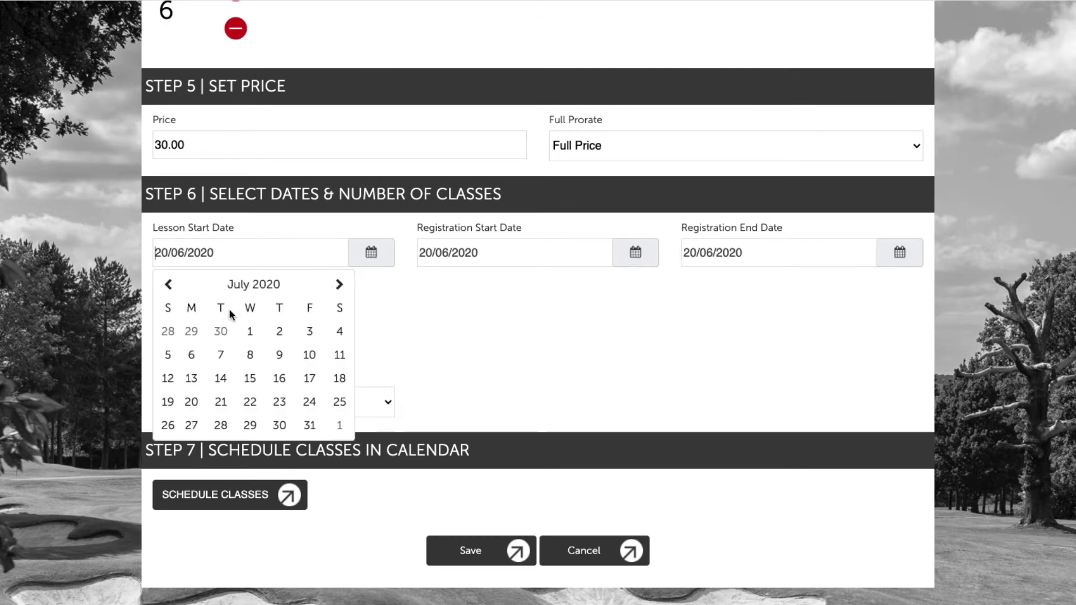
pyautogui.click(250, 332)
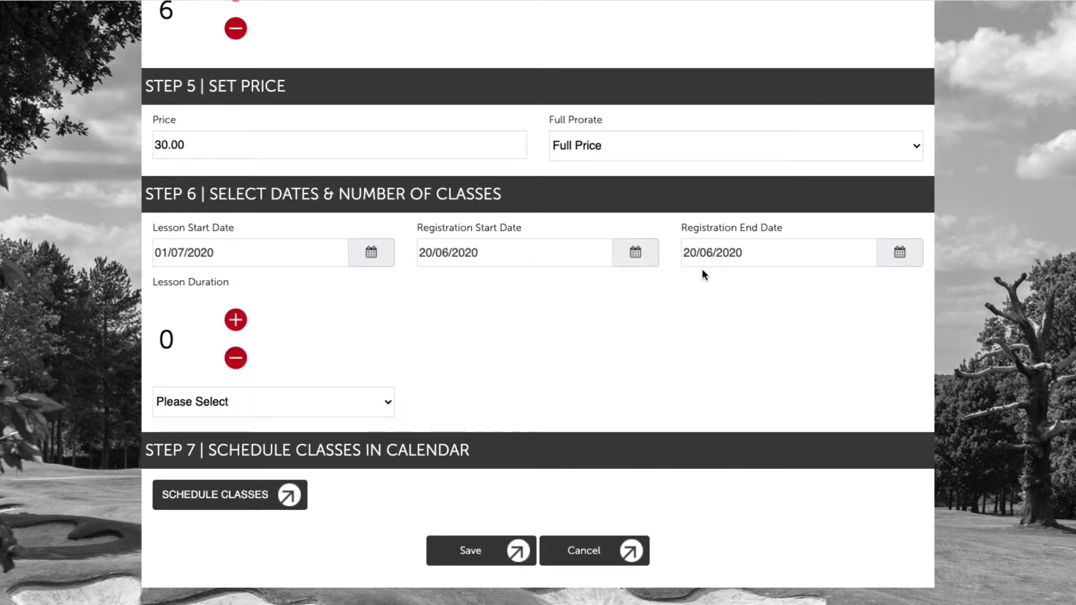
# Set the registration period to start on 20/06/2020 and end on 01/07/2020
pyautogui.scroll(1, 637, 255)
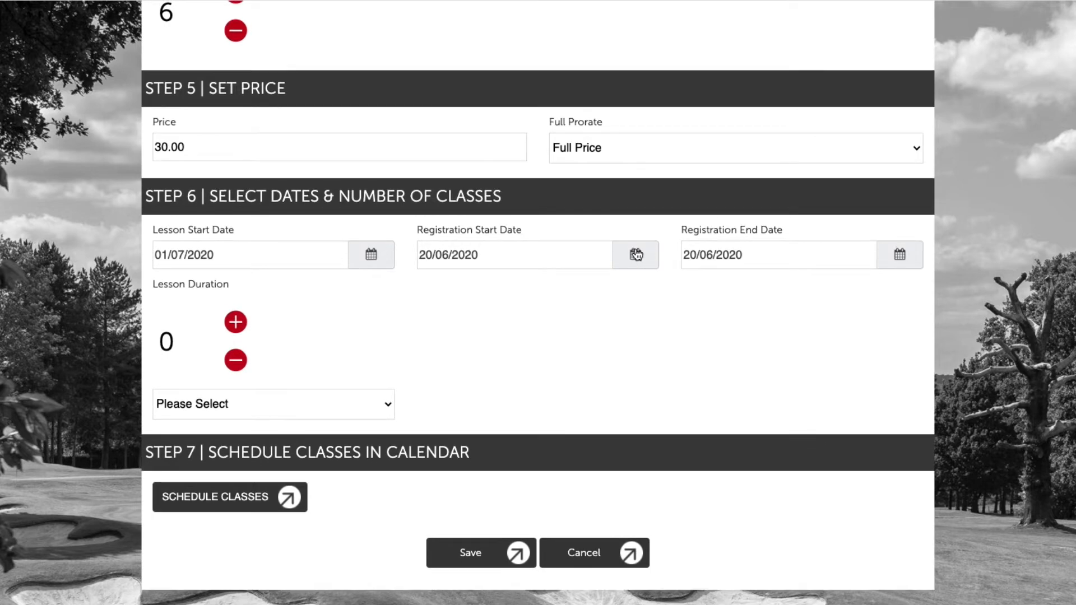
pyautogui.click(636, 255)
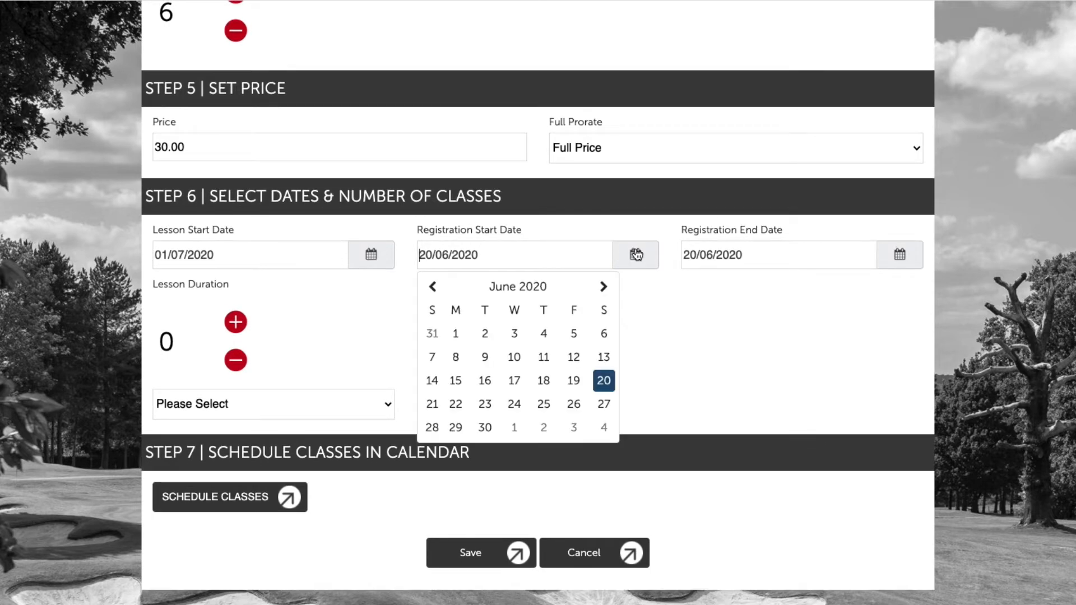
pyautogui.click(606, 381)
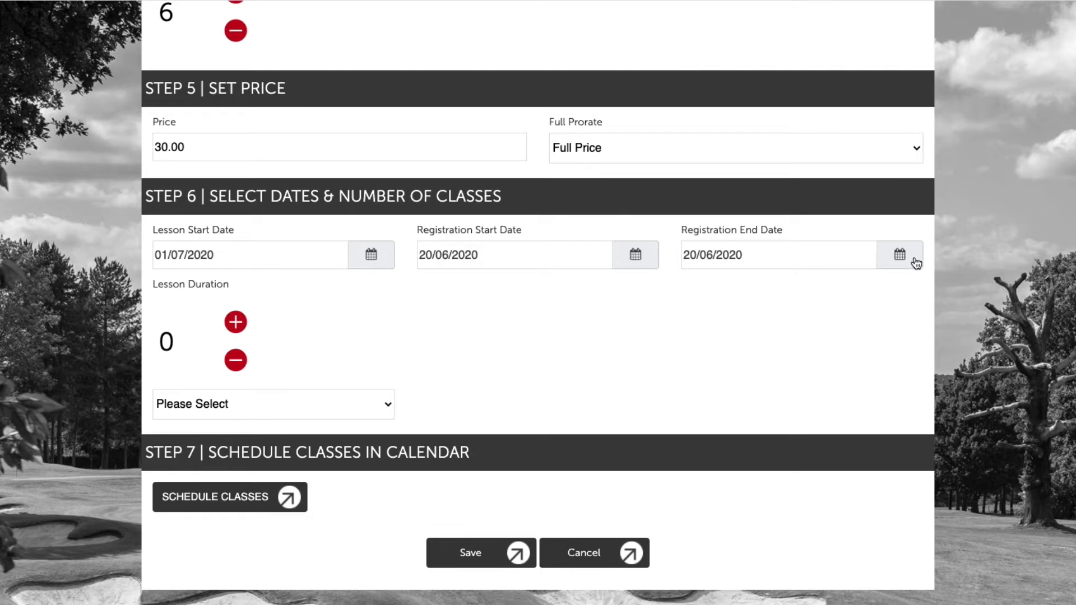
pyautogui.click(908, 259)
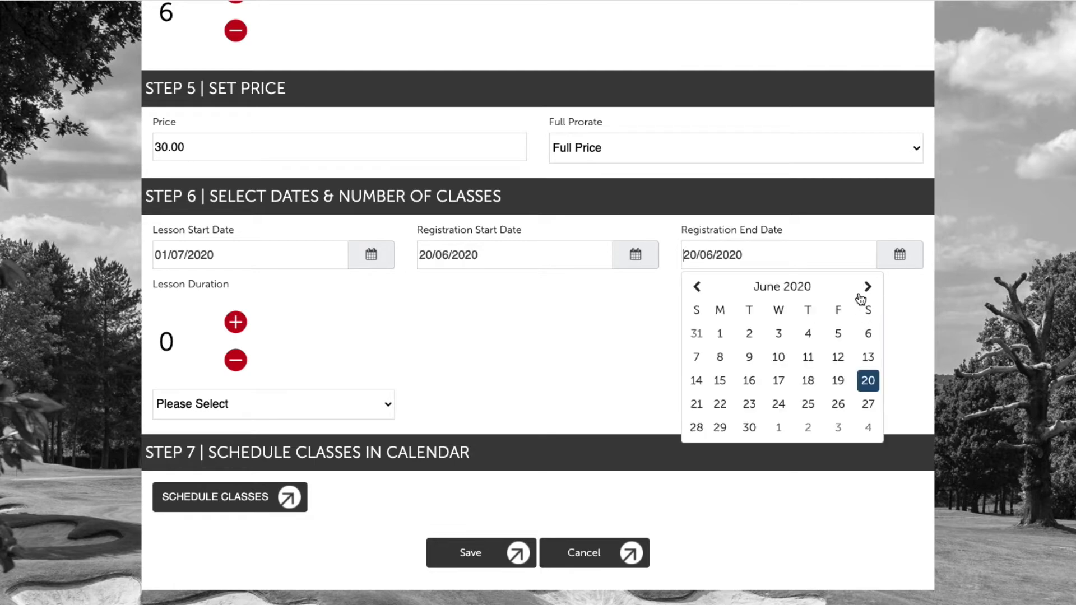
pyautogui.click(778, 429)
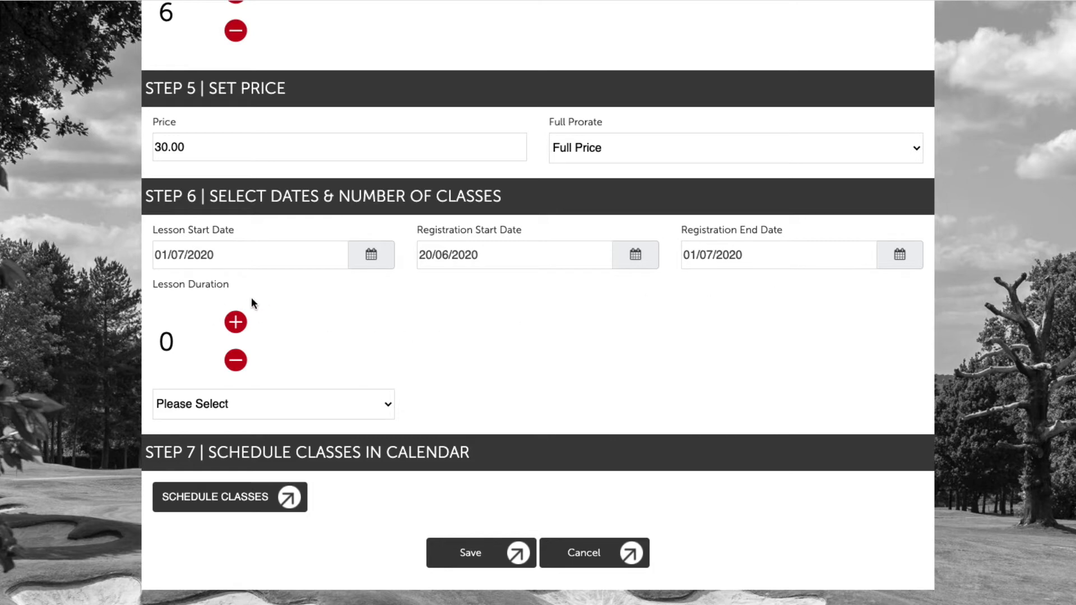
# Set the lesson duration to 1 Day(s)
pyautogui.click(235, 322)
pyautogui.click(336, 418)
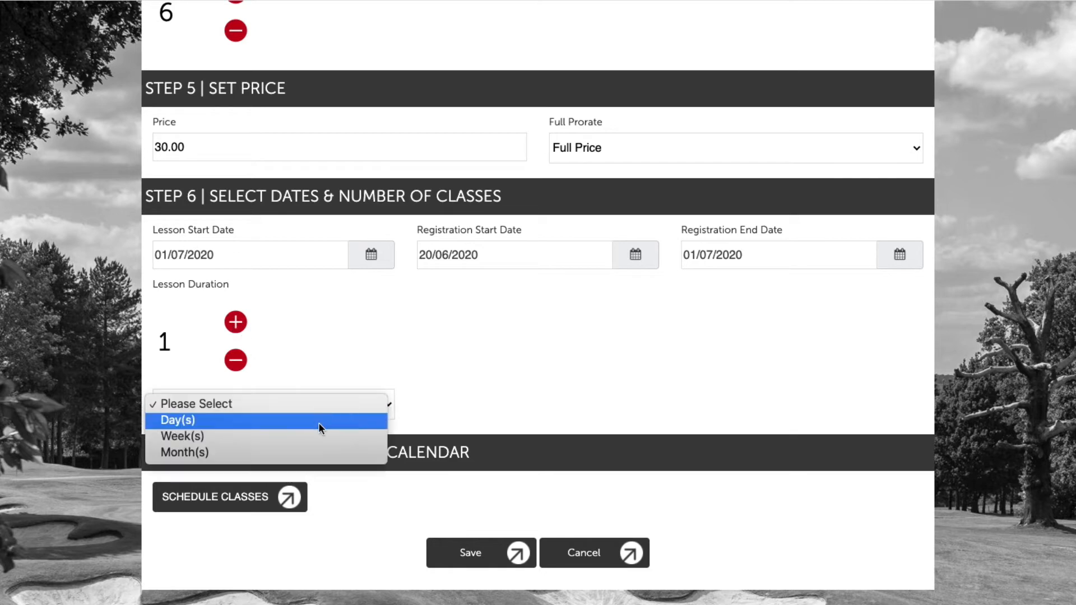
pyautogui.click(340, 420)
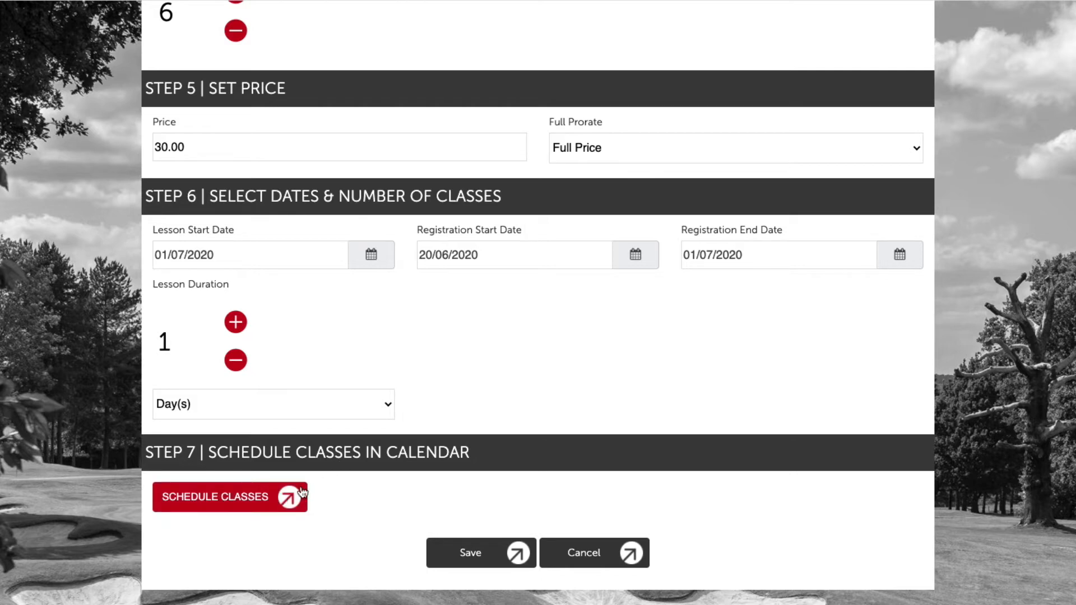
# Open the class scheduling calendar and select Wednesday 1 July 2020 to schedule the class
pyautogui.click(287, 497)
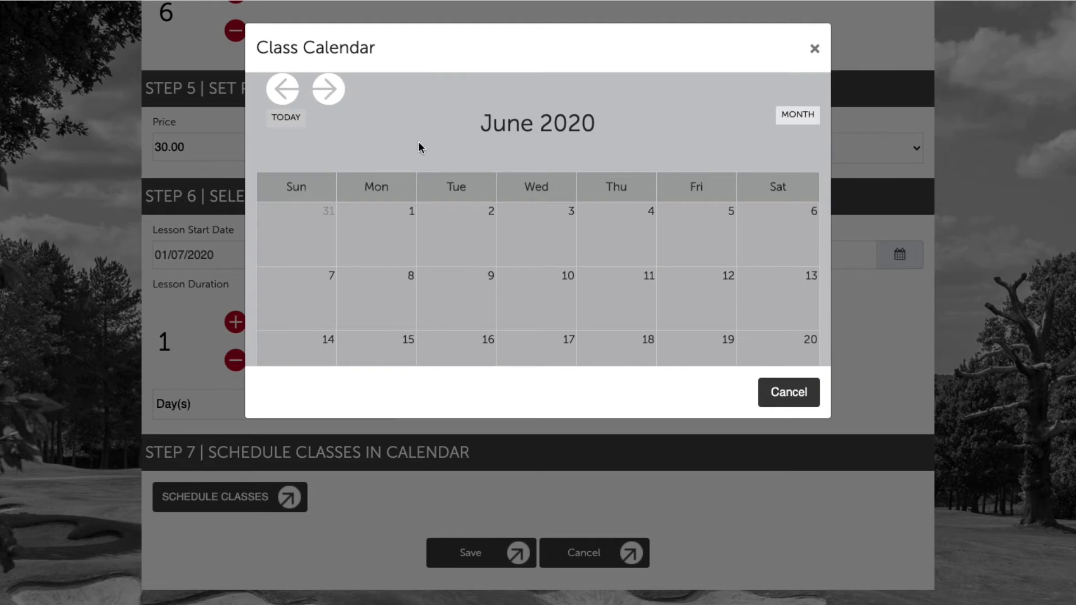
pyautogui.scroll(-1, 404, 138)
pyautogui.scroll(1, 386, 129)
pyautogui.click(326, 96)
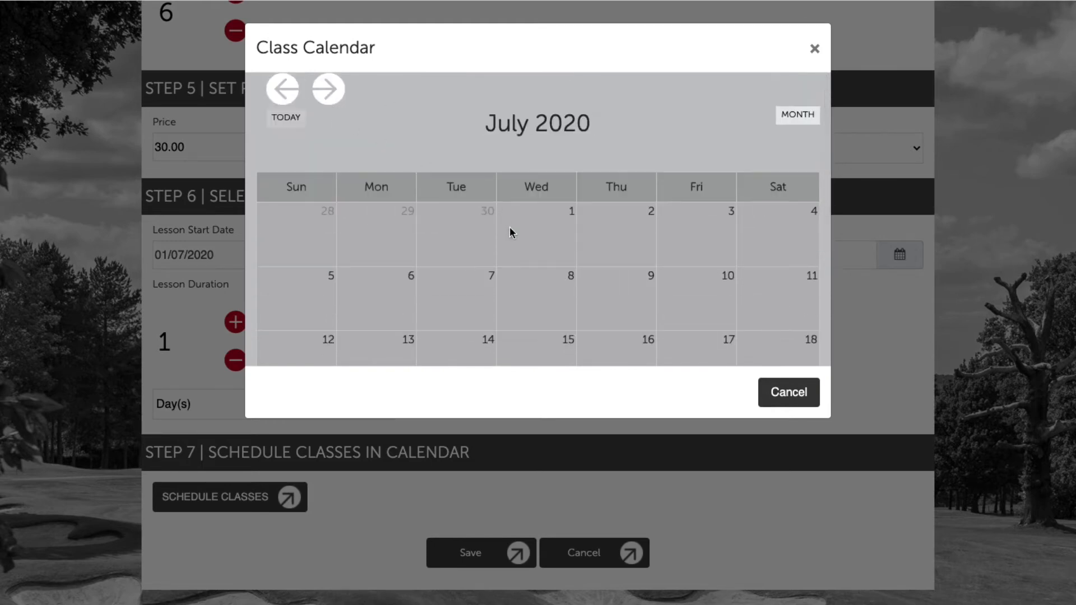
pyautogui.scroll(-1, 510, 226)
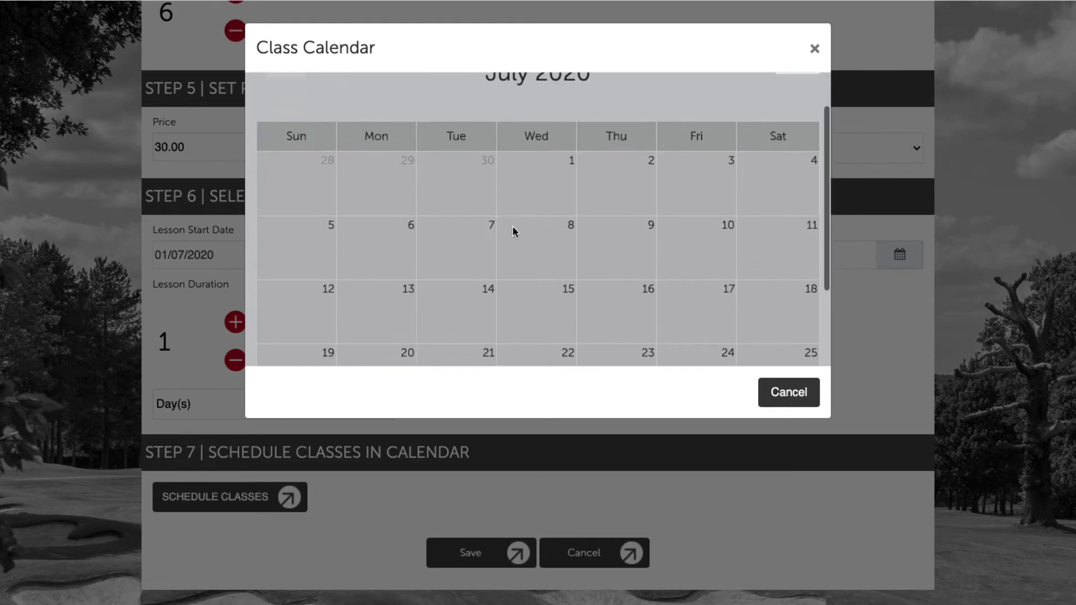
pyautogui.click(546, 167)
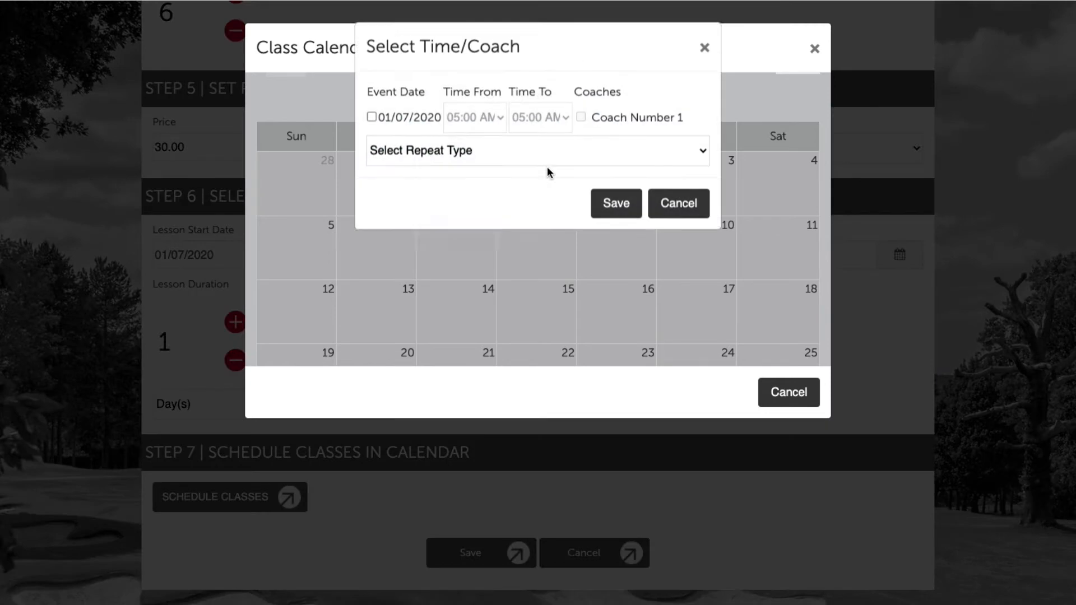
# Enable the class event on 01/07/2020 and set its time from 06:00 PM to 07:00 PM
pyautogui.click(371, 118)
pyautogui.click(471, 116)
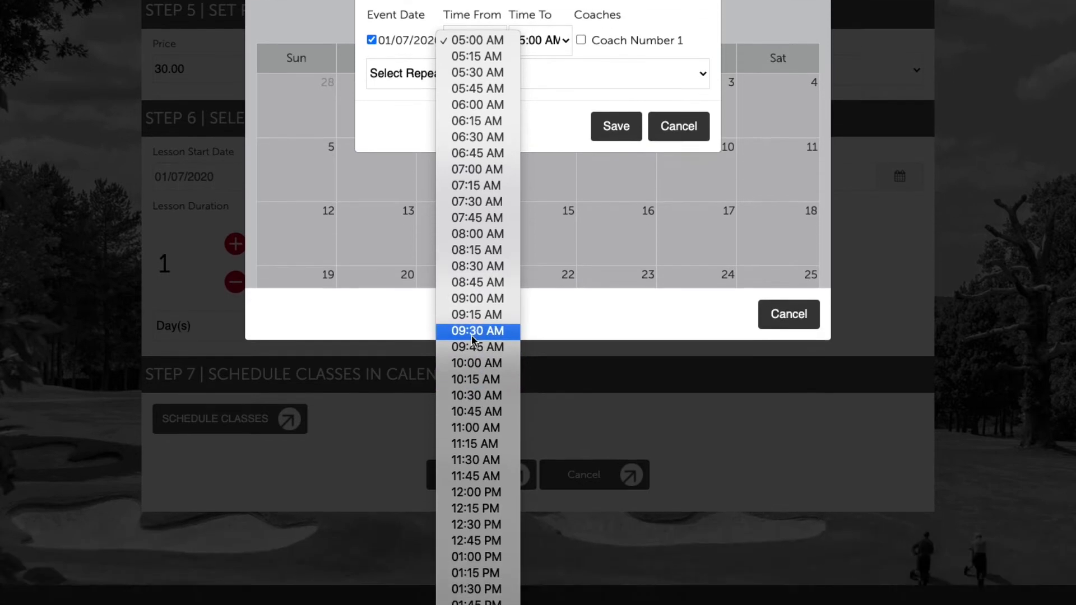
pyautogui.scroll(-5, 481, 534)
pyautogui.scroll(-2, 480, 449)
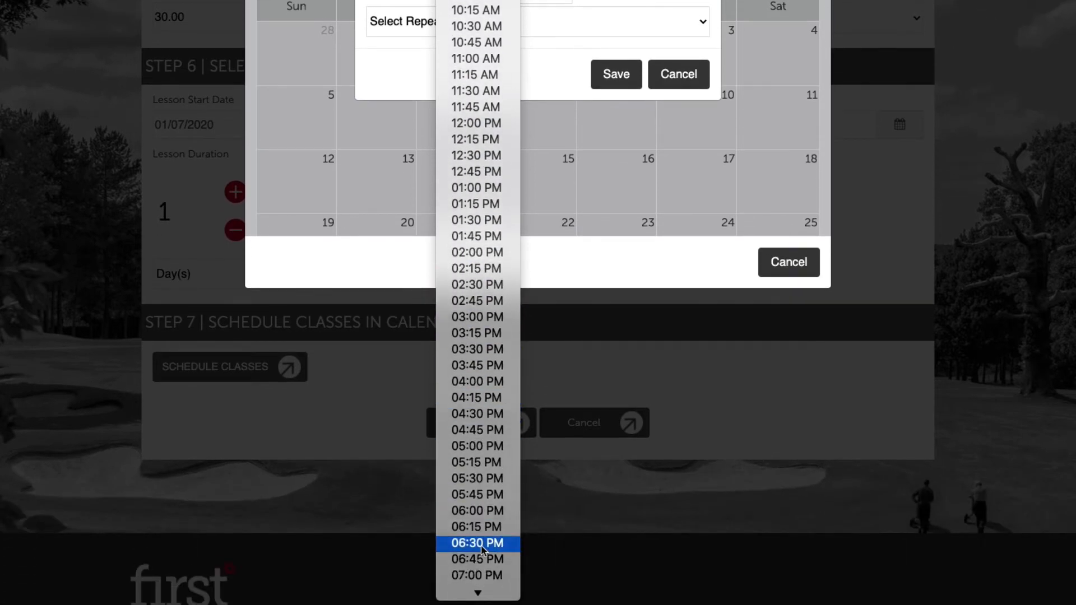
pyautogui.click(481, 516)
pyautogui.click(546, 2)
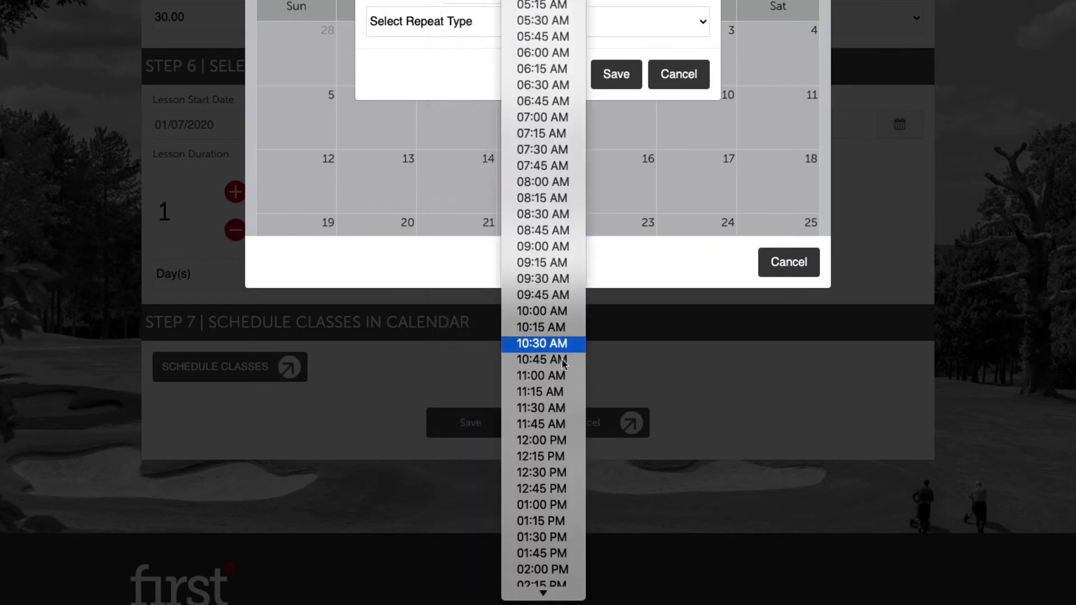
pyautogui.scroll(-6, 558, 544)
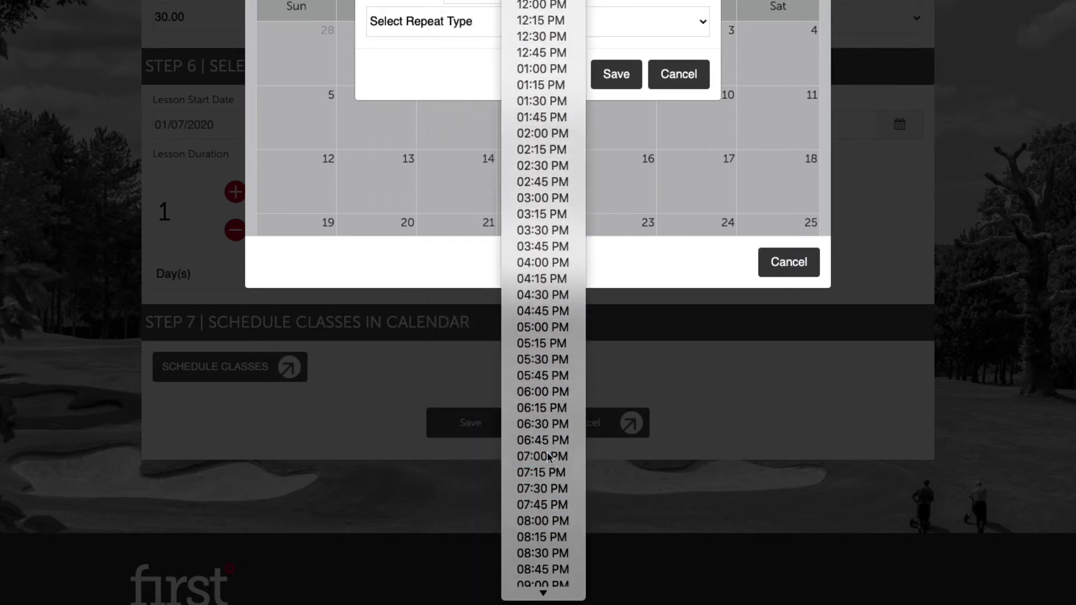
pyautogui.click(546, 455)
pyautogui.scroll(2, 591, 67)
pyautogui.scroll(1, 586, 119)
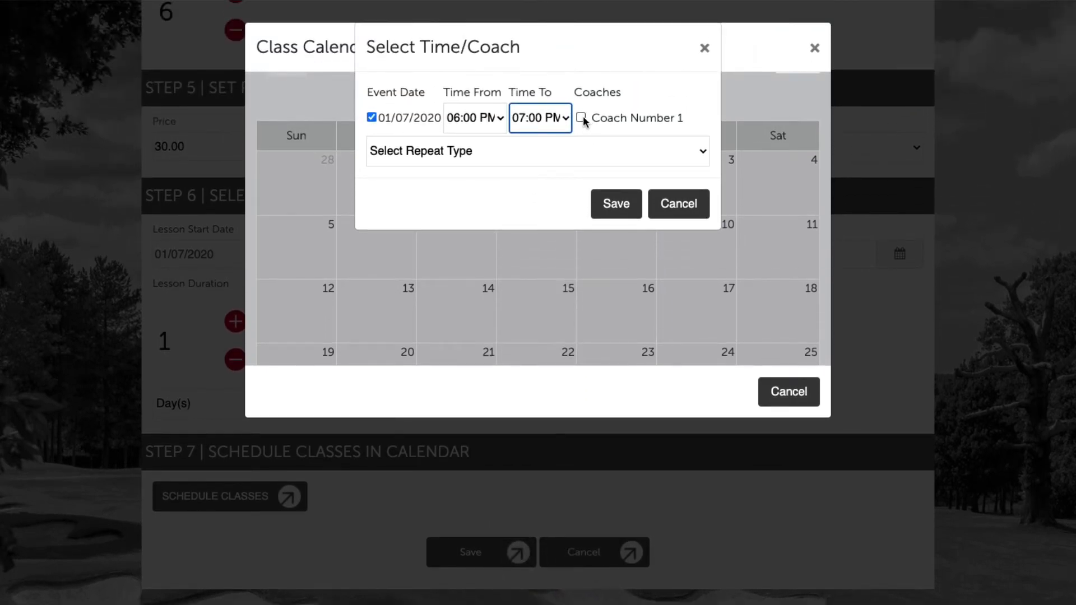
# Assign Coach Number 1 to the 1 July event, then save the event and the class calendar
pyautogui.click(582, 117)
pyautogui.click(603, 204)
pyautogui.click(613, 205)
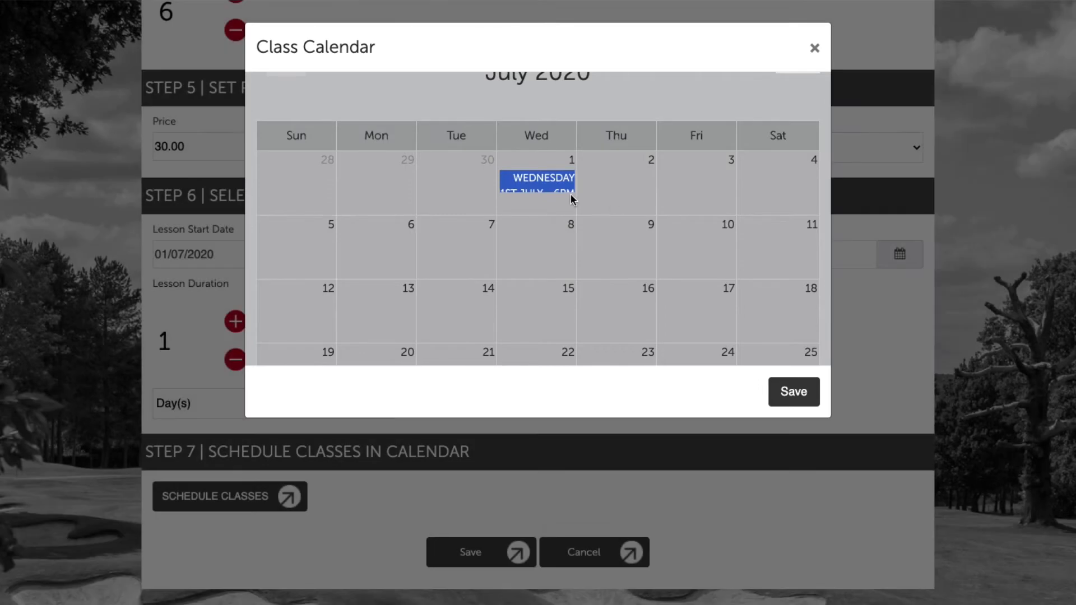
pyautogui.scroll(-1, 560, 200)
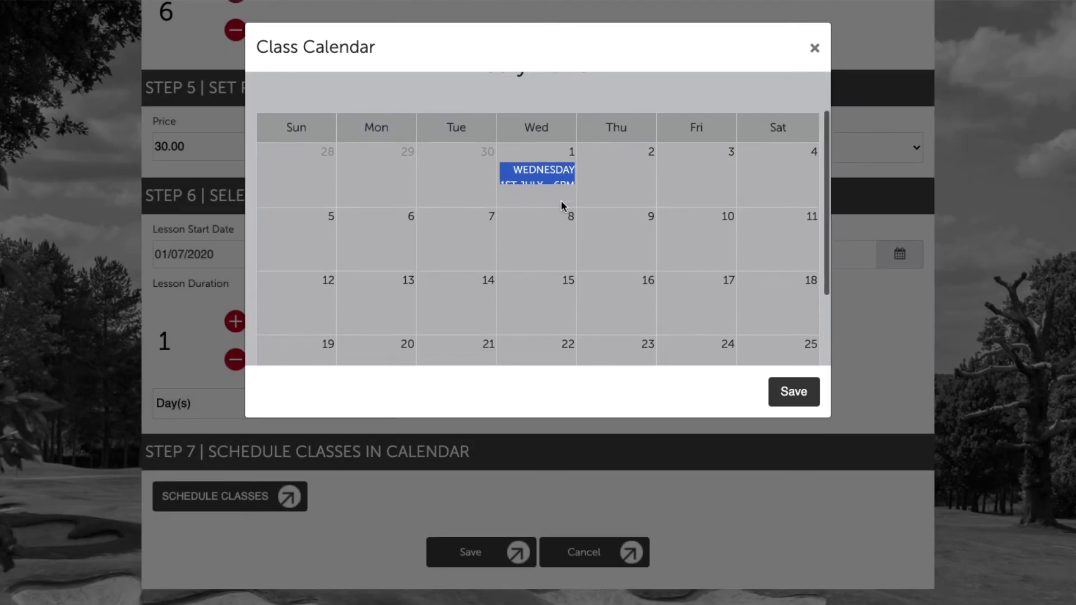
pyautogui.click(807, 398)
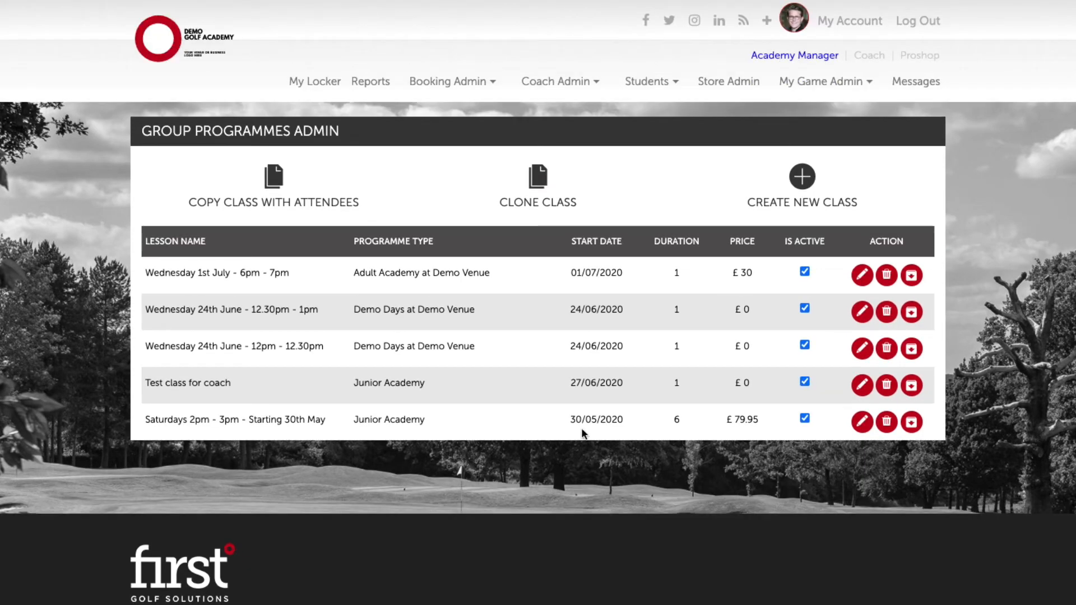
# Switch to the Coach view and check the coach schedule for the week of Jun 29 to Jul 5 2020
pyautogui.click(874, 57)
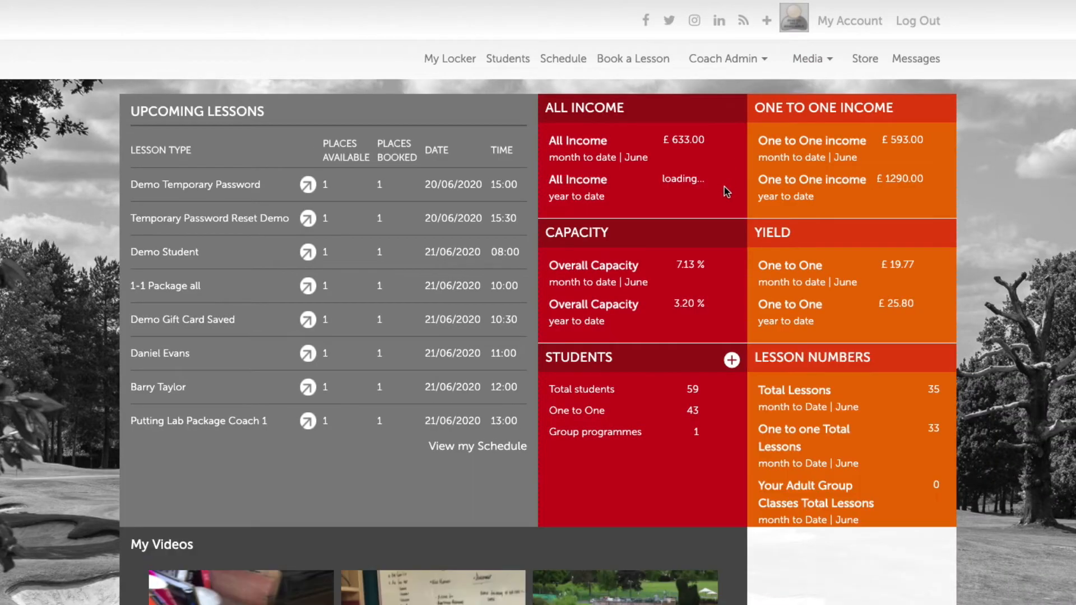
pyautogui.scroll(-10, 724, 187)
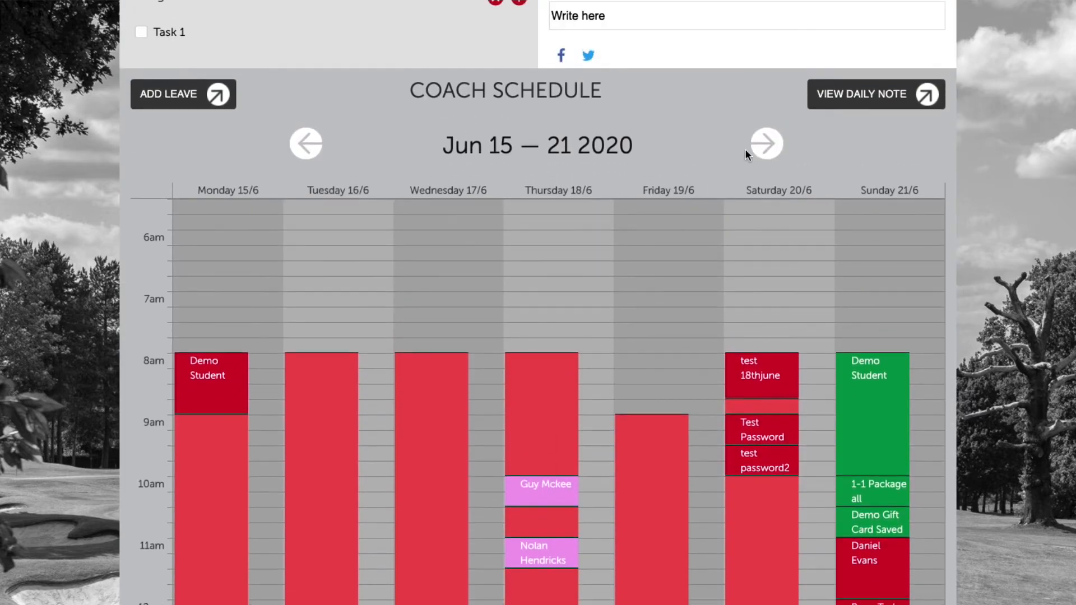
pyautogui.click(765, 147)
pyautogui.click(769, 148)
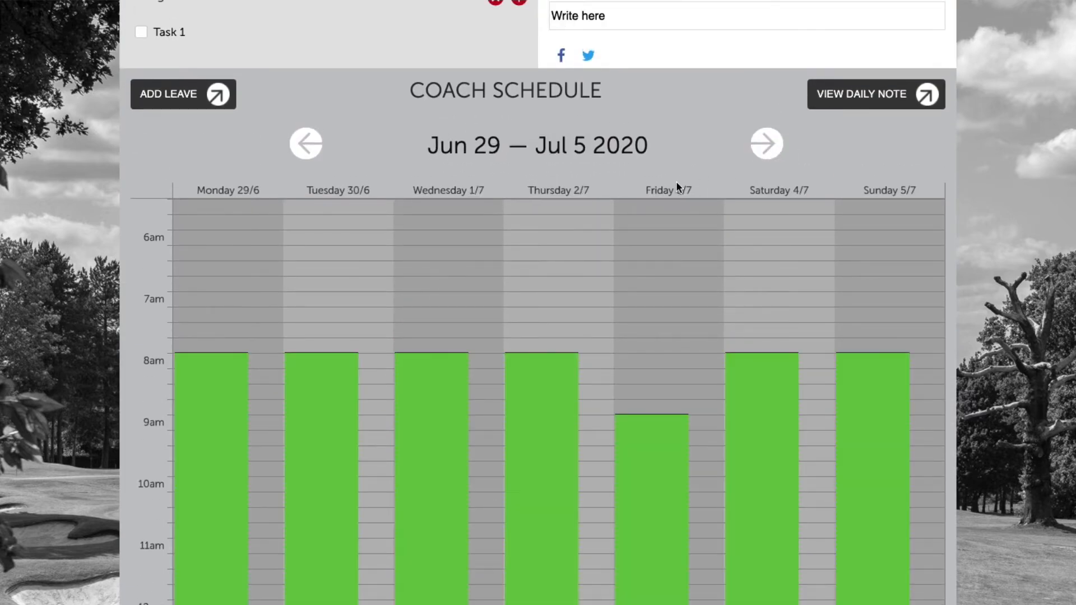
pyautogui.scroll(-9, 680, 185)
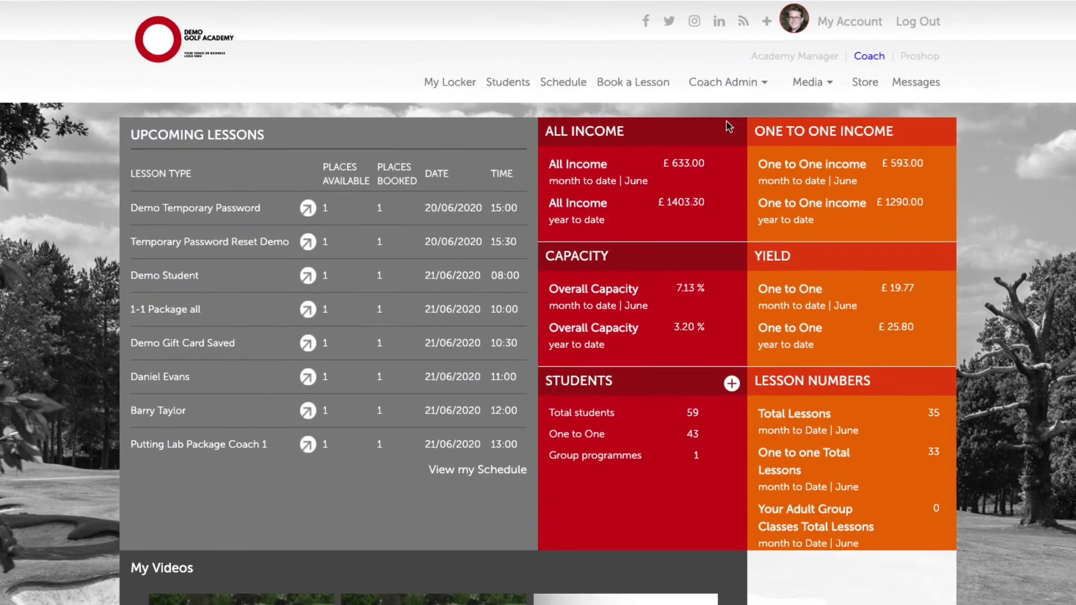
# Look up the new class in lesson booking under Adult Academy at Demo Venue, Beginner, and review its listed details
pyautogui.click(622, 82)
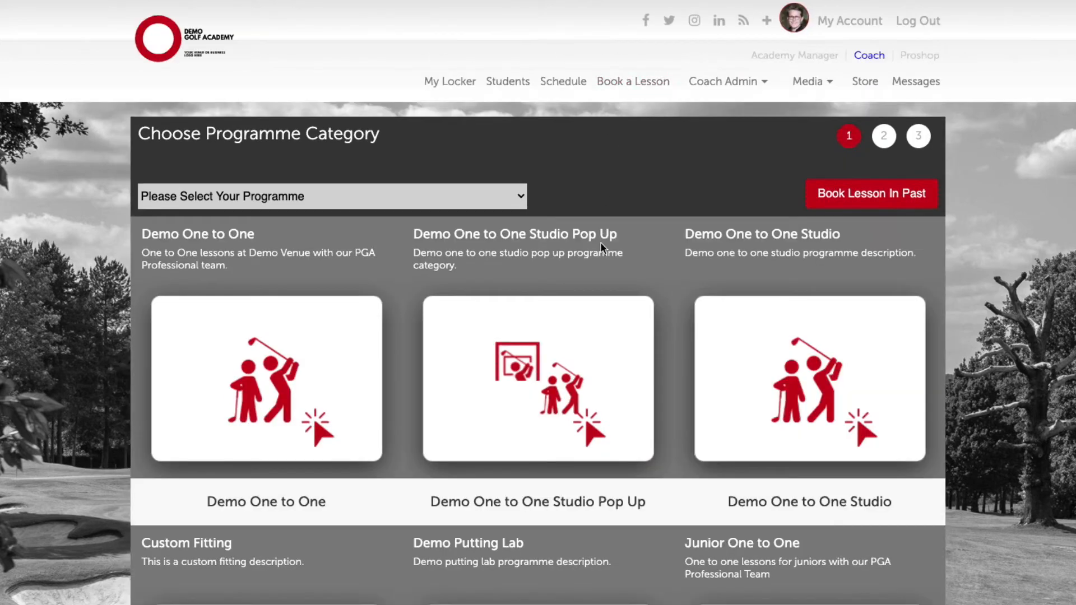
pyautogui.scroll(-15, 600, 246)
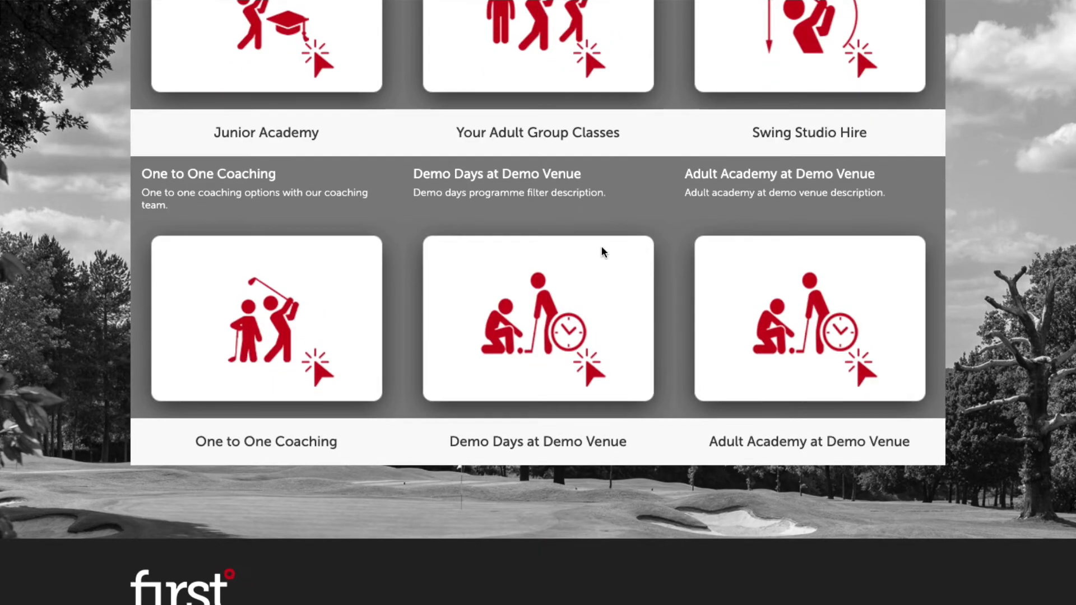
pyautogui.scroll(1, 621, 251)
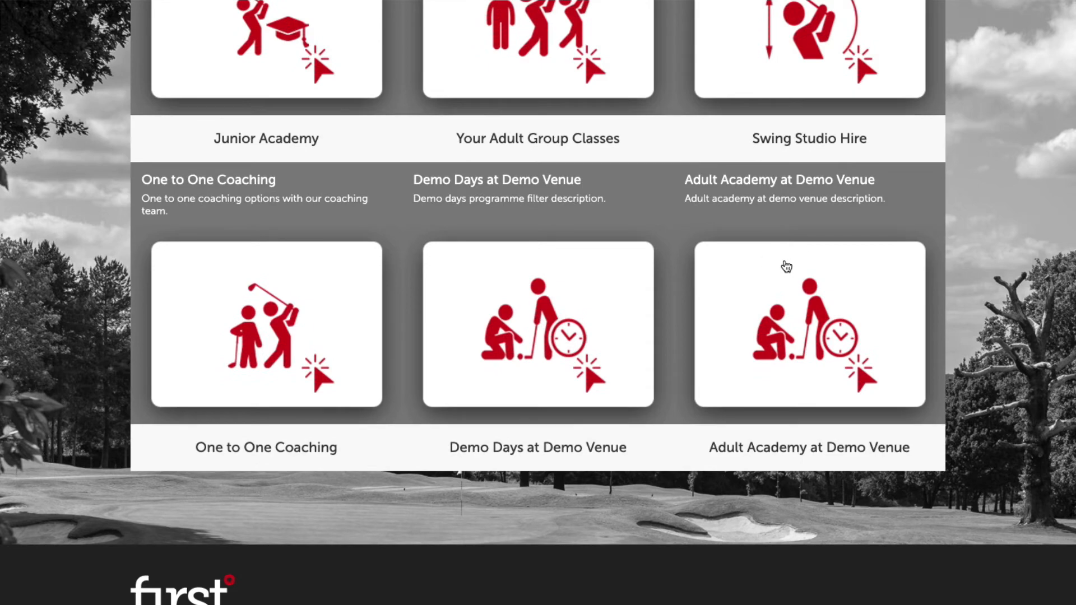
pyautogui.click(788, 267)
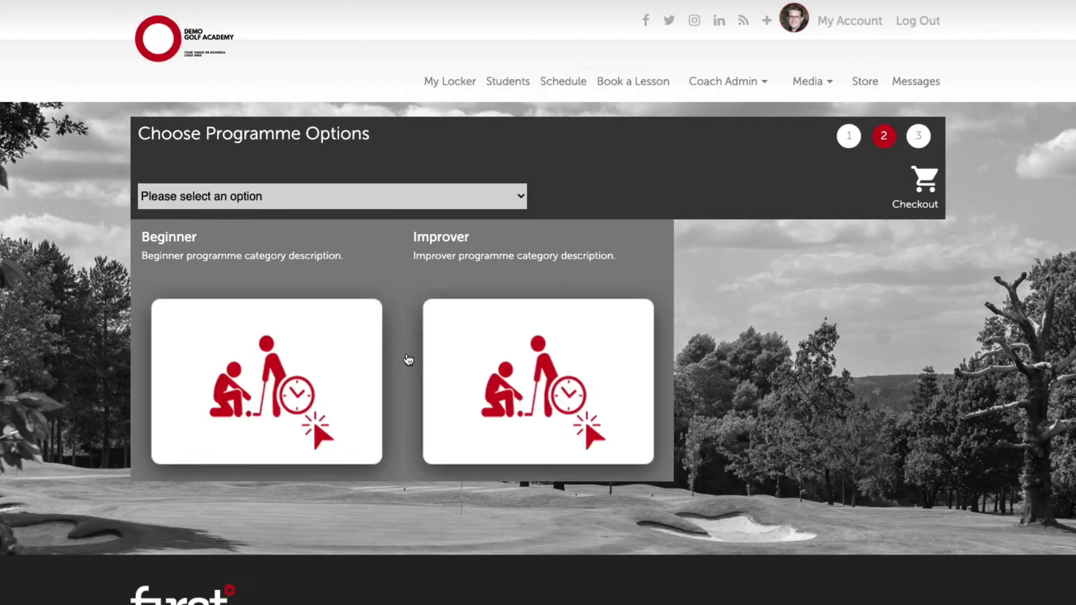
pyautogui.click(315, 350)
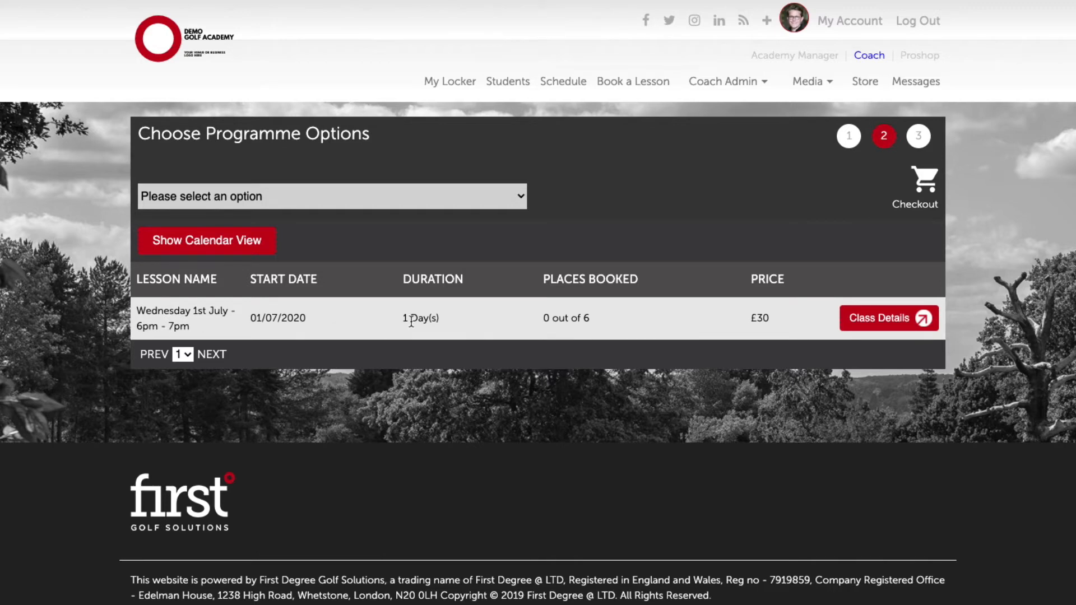
pyautogui.moveTo(765, 315); pyautogui.dragTo(755, 315)
pyautogui.click(754, 315)
# Switch back to the Academy Manager view and open Group Programmes Admin
pyautogui.click(820, 55)
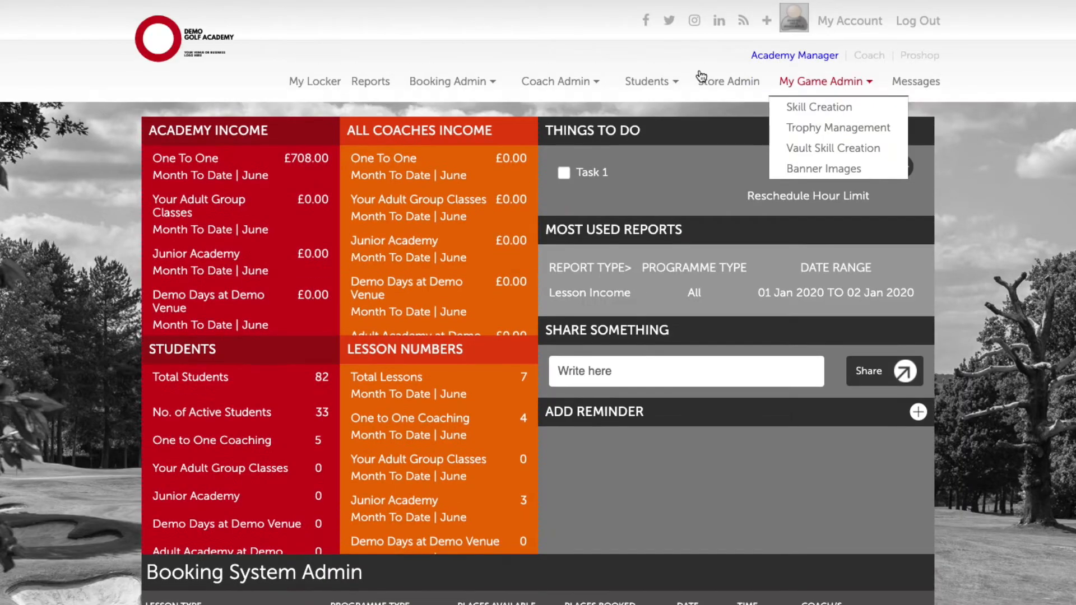
pyautogui.moveTo(489, 82)
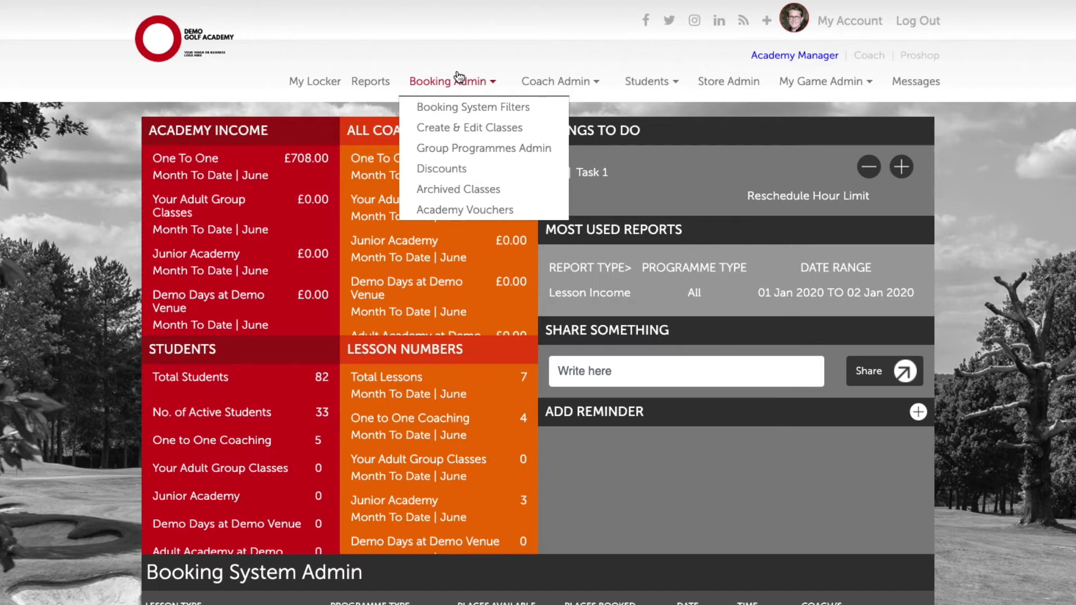
pyautogui.click(472, 148)
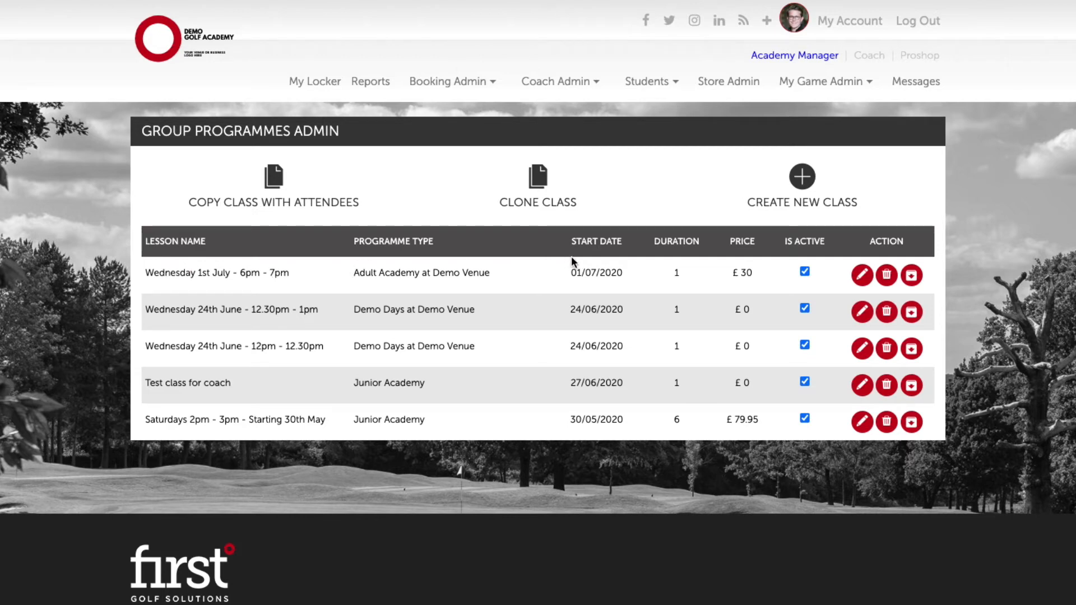
# Clone the "Wednesday 1st July - 6pm - 7pm" class under the name "Wednesday 8th July - 6pm - 7pm"
pyautogui.click(537, 179)
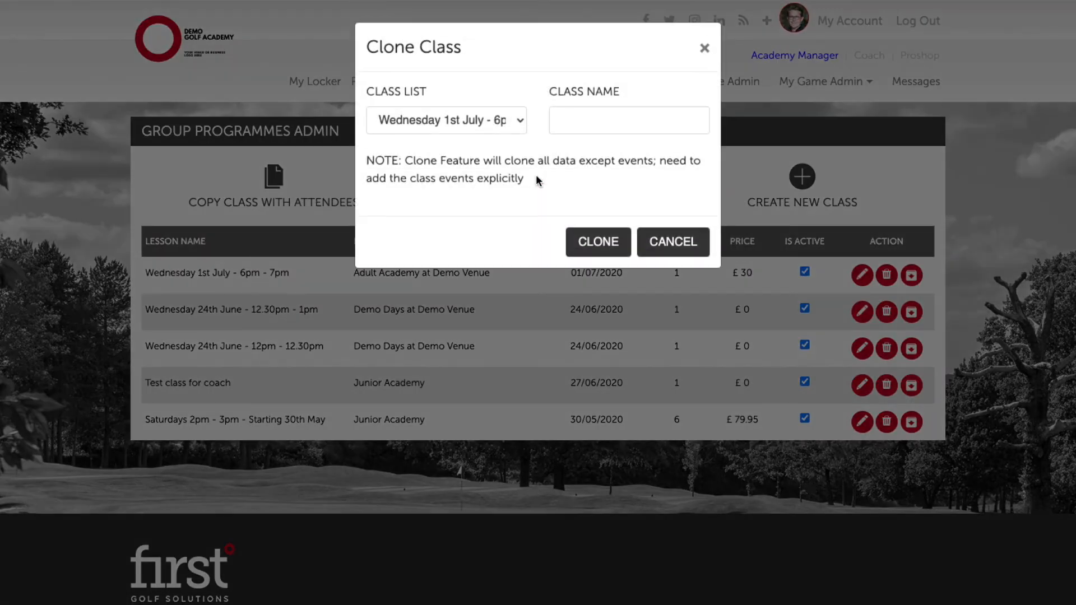
pyautogui.click(489, 121)
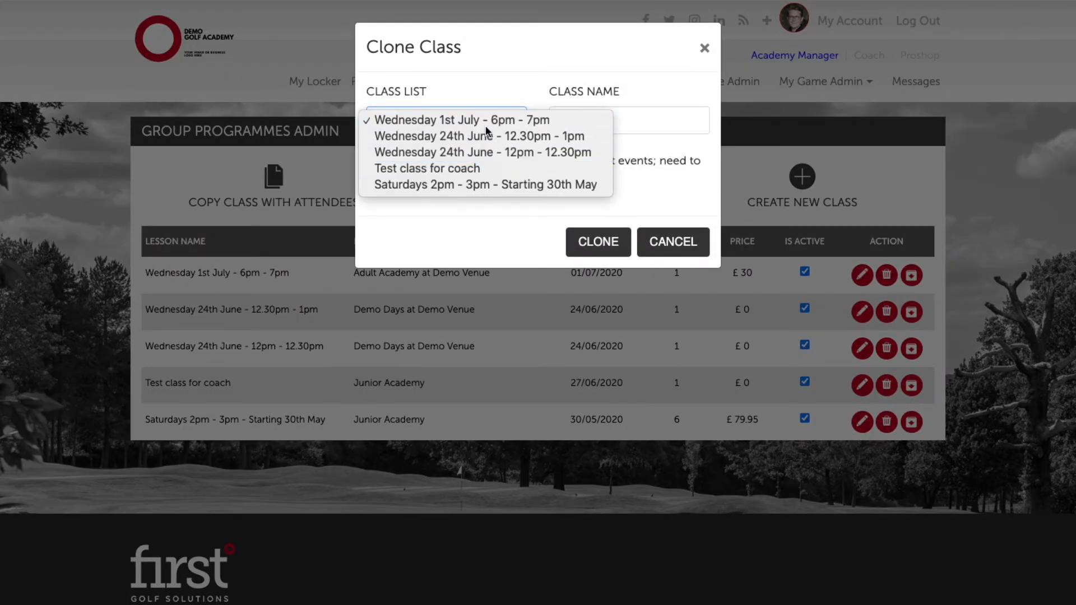
pyautogui.click(587, 124)
pyautogui.write('We')
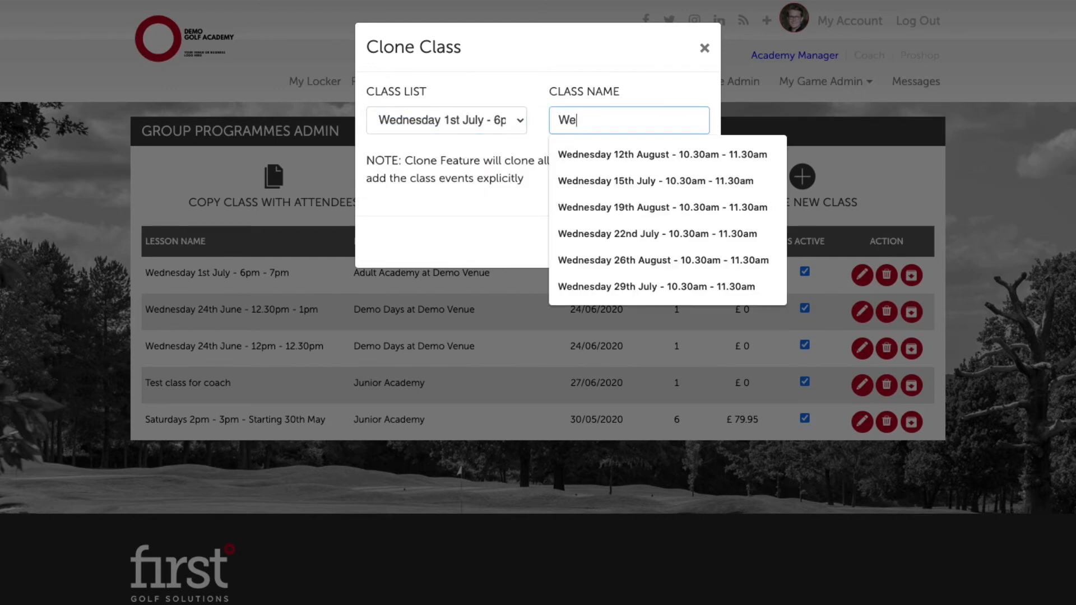
pyautogui.write('dnesday 8th')
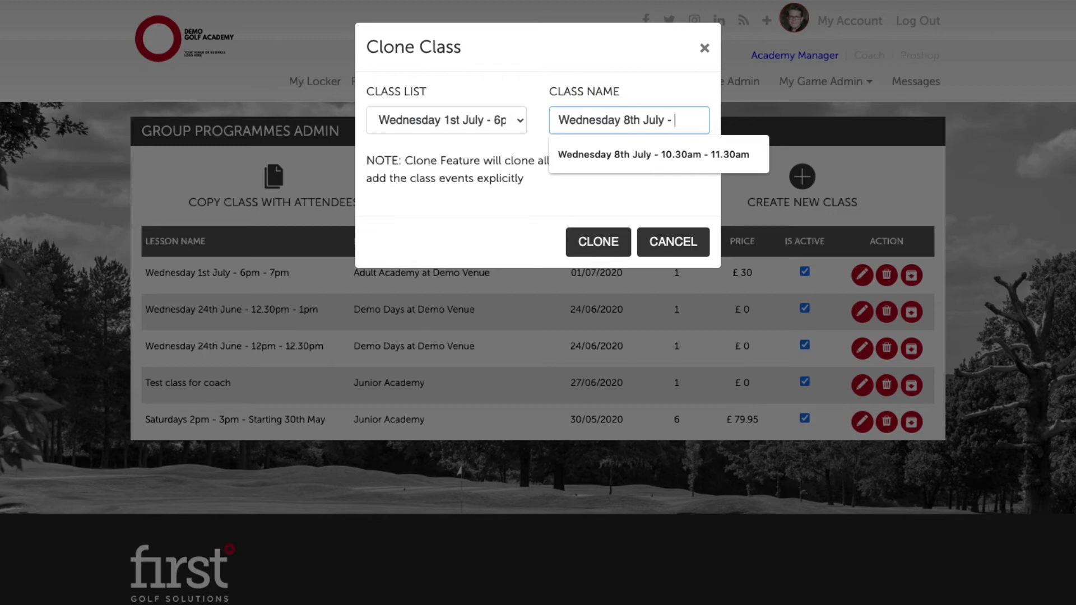
pyautogui.write('July - 6pm - 7pm')
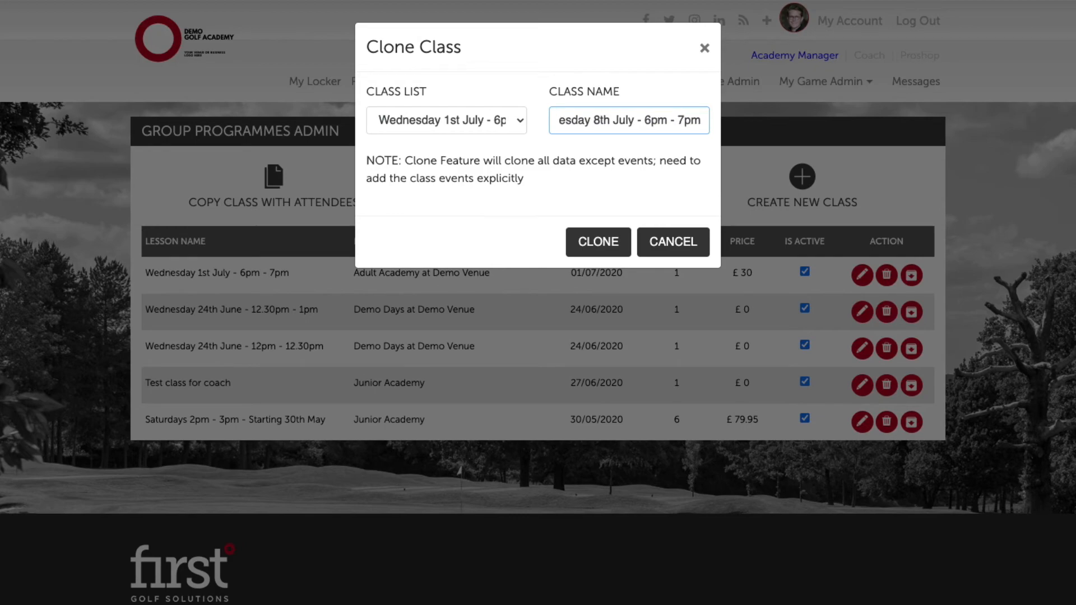
pyautogui.click(604, 236)
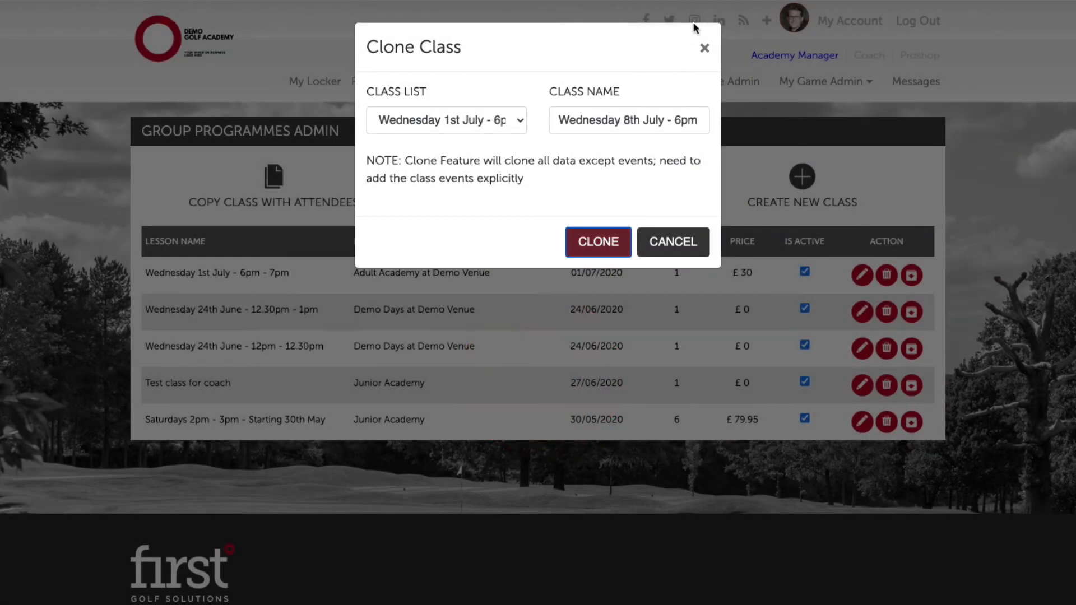
pyautogui.click(703, 50)
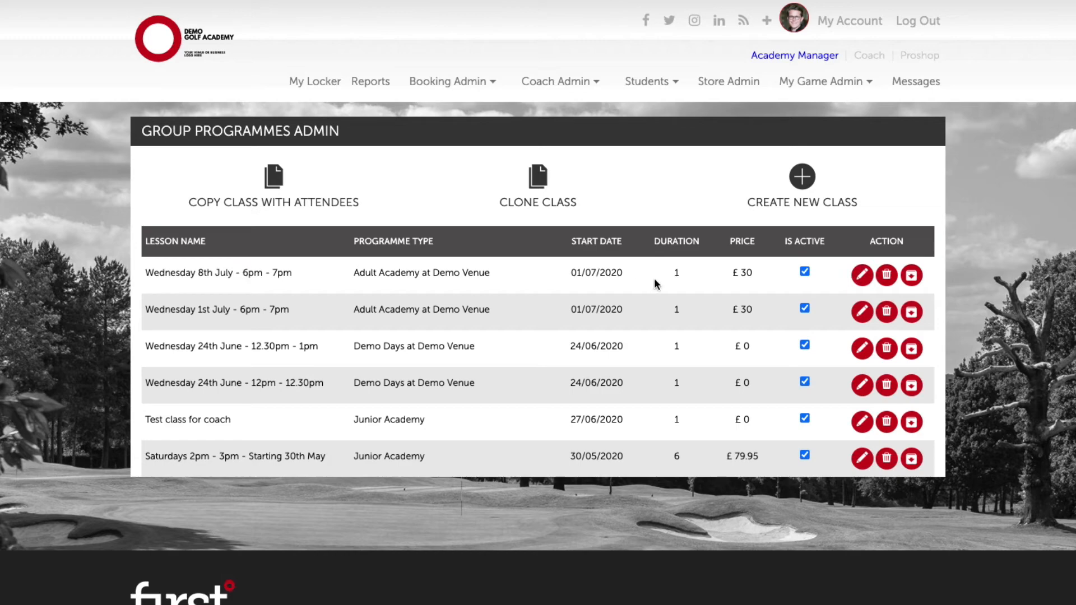
# Open the cloned Wednesday 8th July class for editing and set its lesson start date to 08/07/2020
pyautogui.click(865, 275)
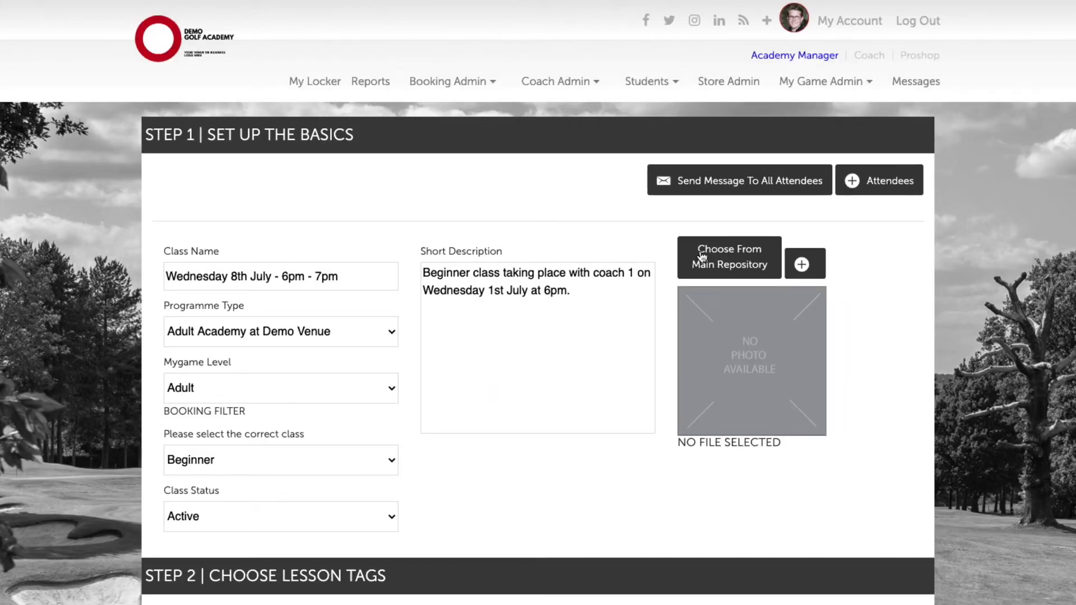
pyautogui.scroll(-10, 406, 343)
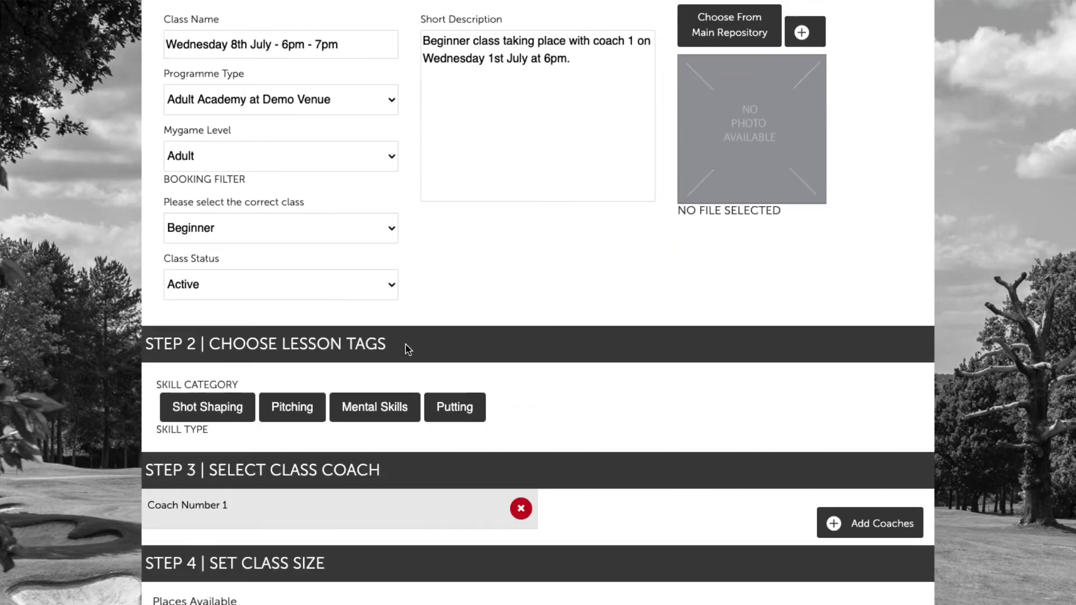
pyautogui.scroll(-3, 405, 350)
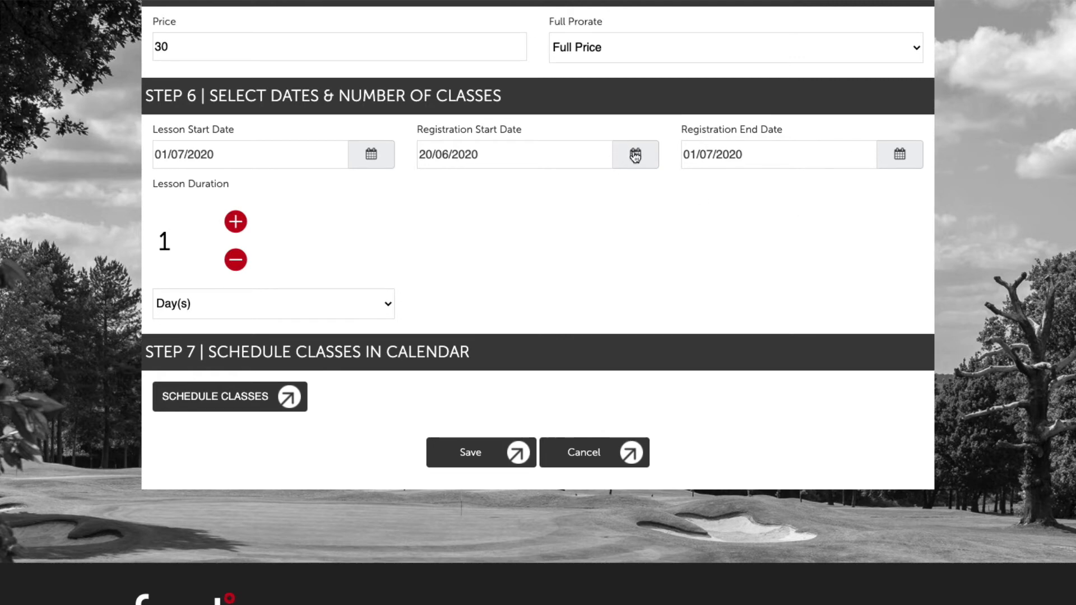
pyautogui.click(371, 158)
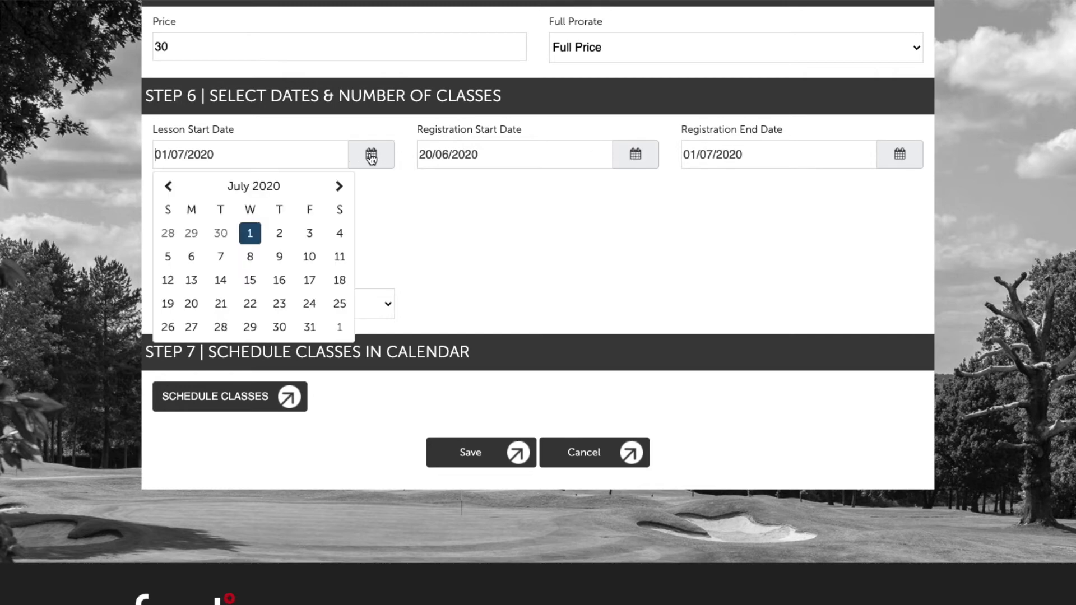
pyautogui.click(250, 257)
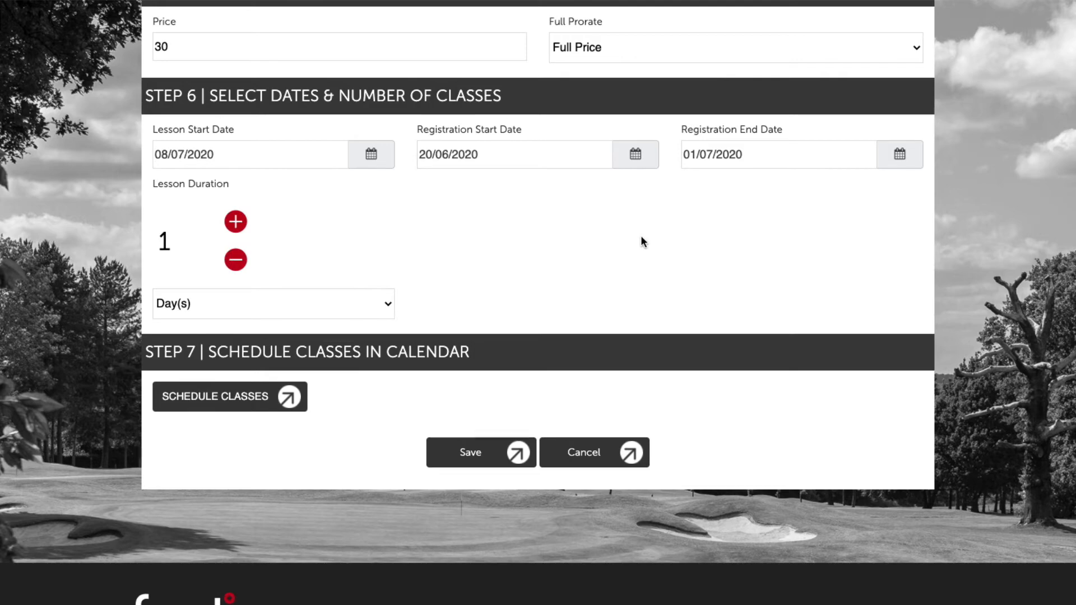
# Open the cloned class's scheduling calendar and select Wednesday 8 July 2020 for the class event
pyautogui.scroll(-1, 639, 235)
pyautogui.click(290, 382)
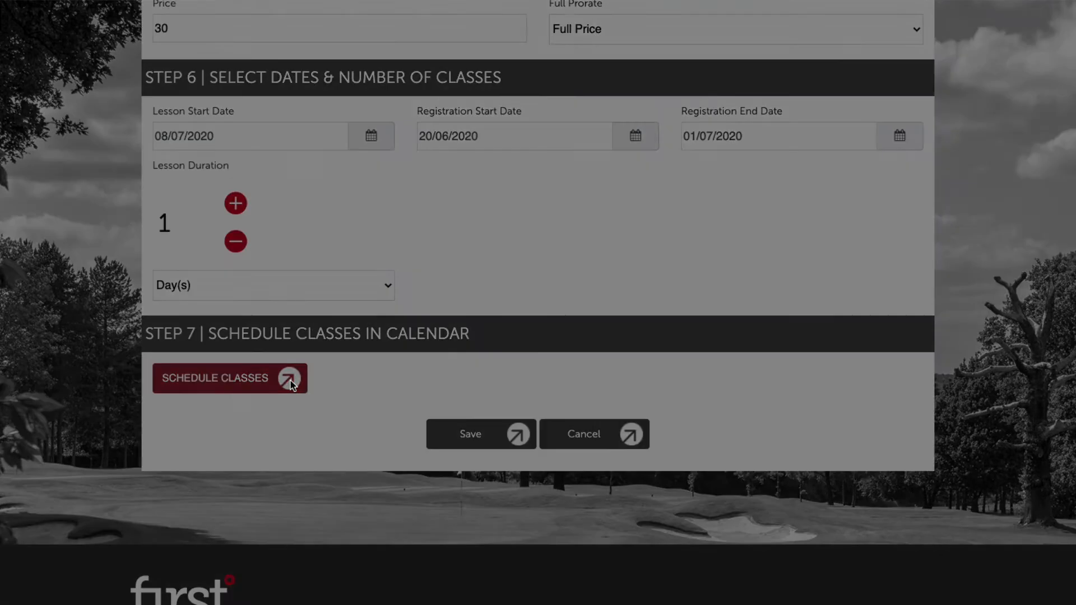
pyautogui.click(328, 88)
pyautogui.scroll(-5, 571, 160)
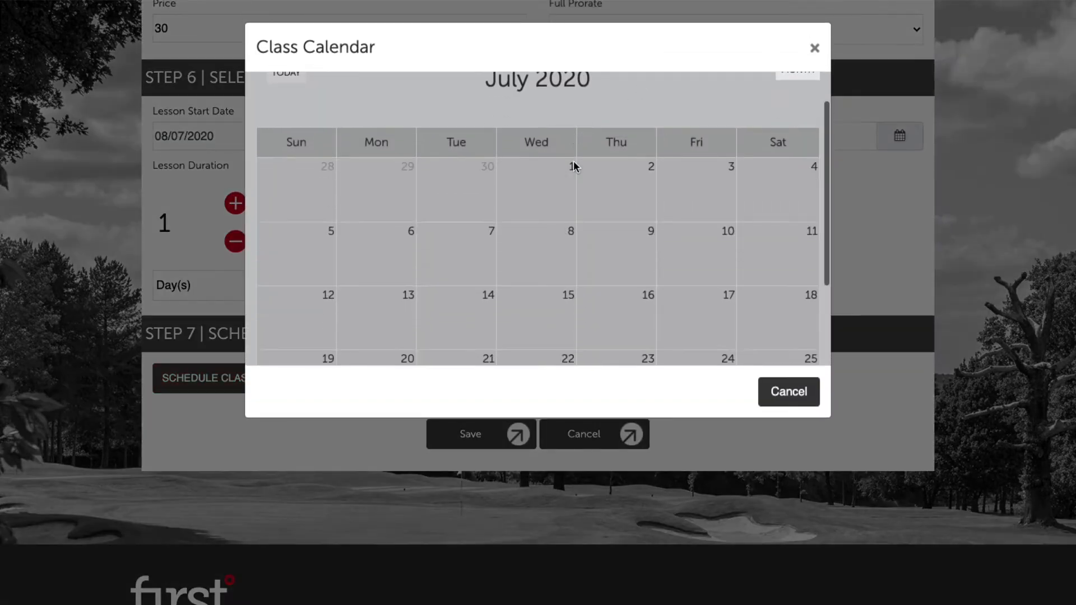
pyautogui.click(553, 129)
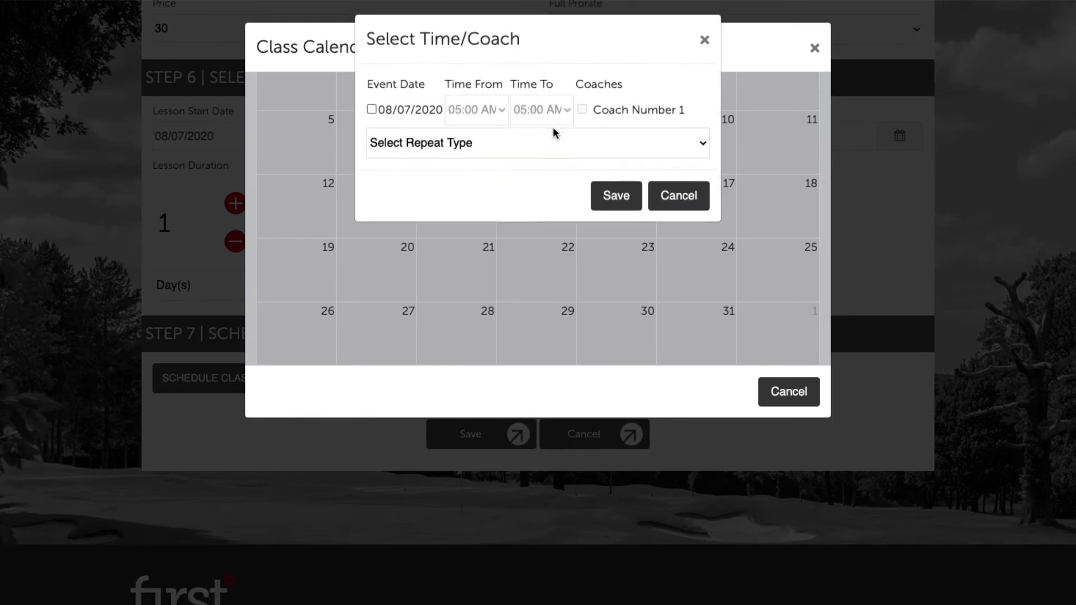
# Enable the 08/07/2020 class event, set it from 06:00 PM to 07:00 PM with Coach Number 1, and save it
pyautogui.click(371, 117)
pyautogui.click(474, 118)
pyautogui.scroll(-10, 479, 516)
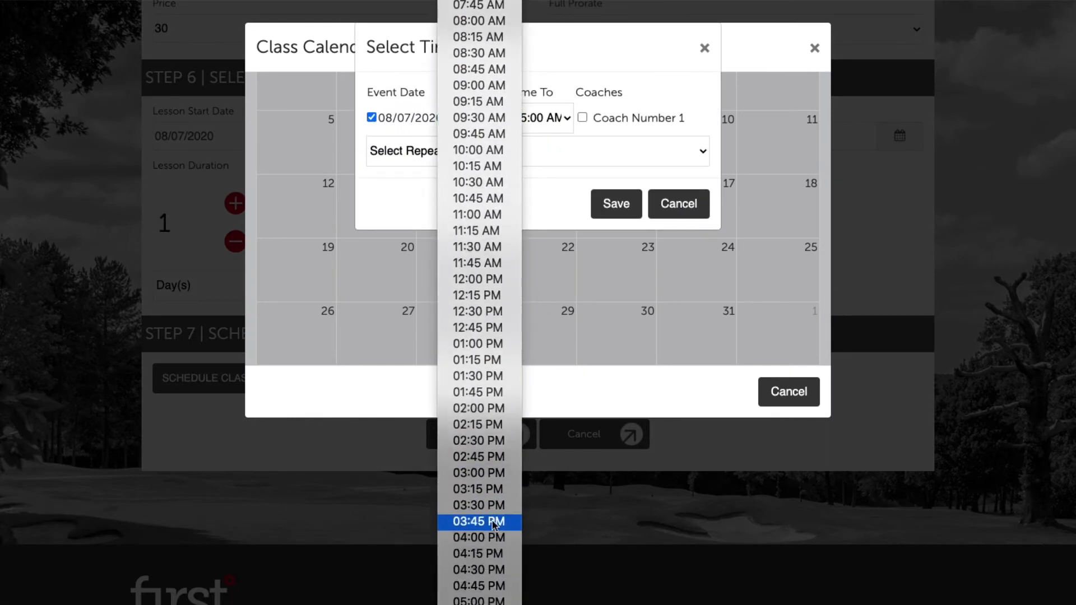
pyautogui.click(479, 459)
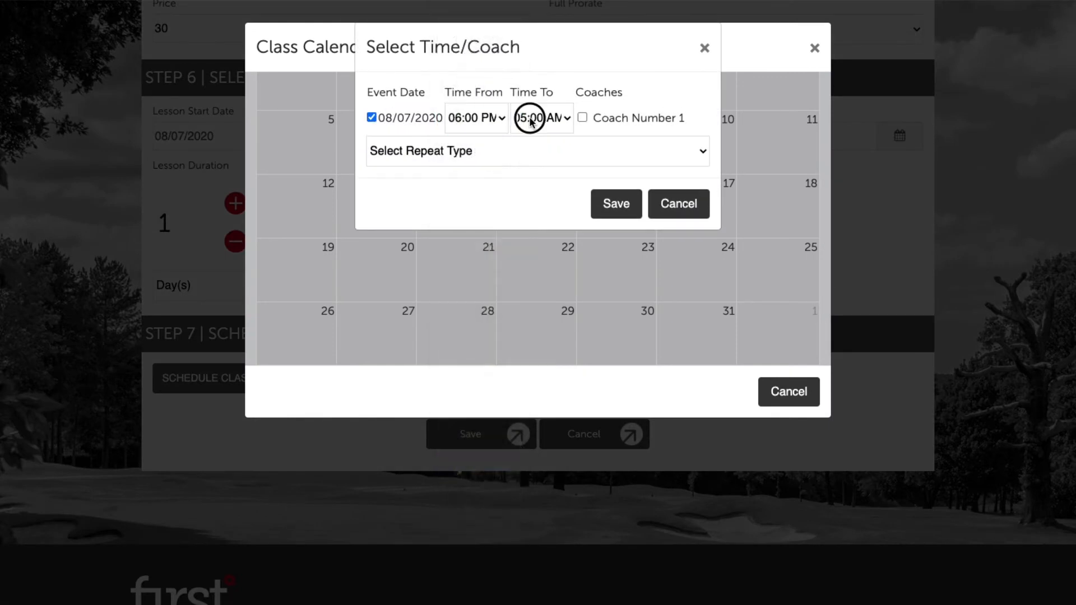
pyautogui.click(534, 118)
pyautogui.scroll(-2, 544, 583)
pyautogui.scroll(-5, 543, 582)
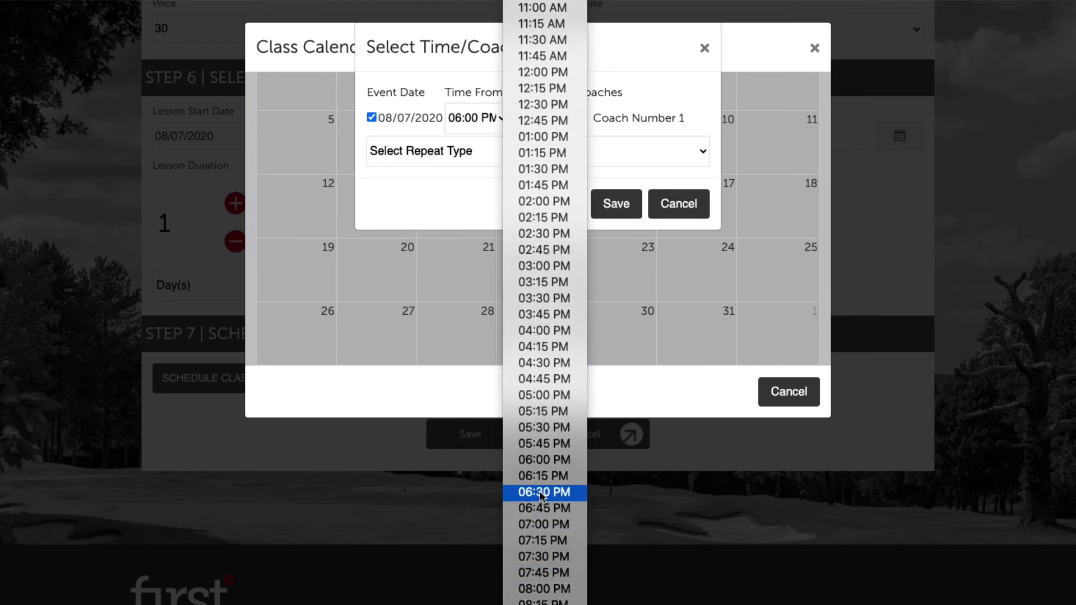
pyautogui.click(546, 523)
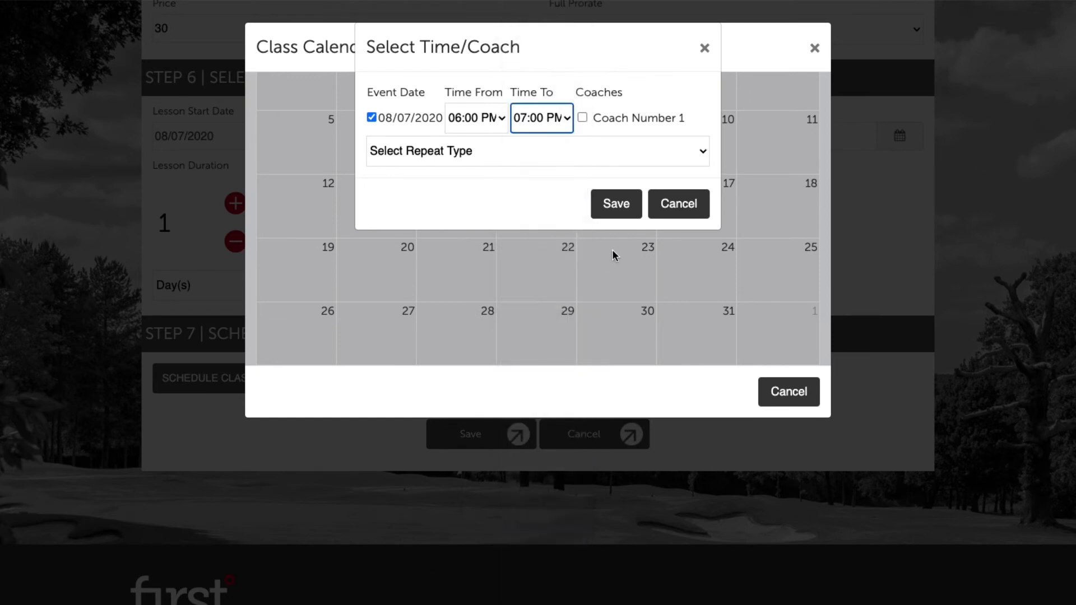
pyautogui.click(582, 117)
pyautogui.click(605, 204)
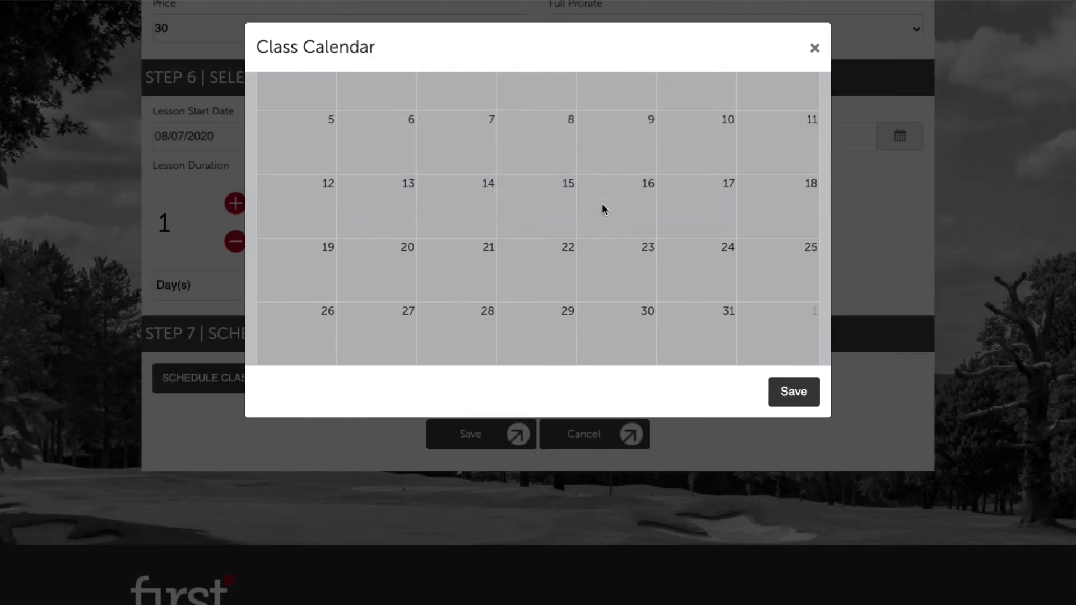
# Check the 8 July event in the class calendar, then save the calendar and the Wednesday 8th July class
pyautogui.scroll(3, 602, 203)
pyautogui.scroll(-3, 614, 247)
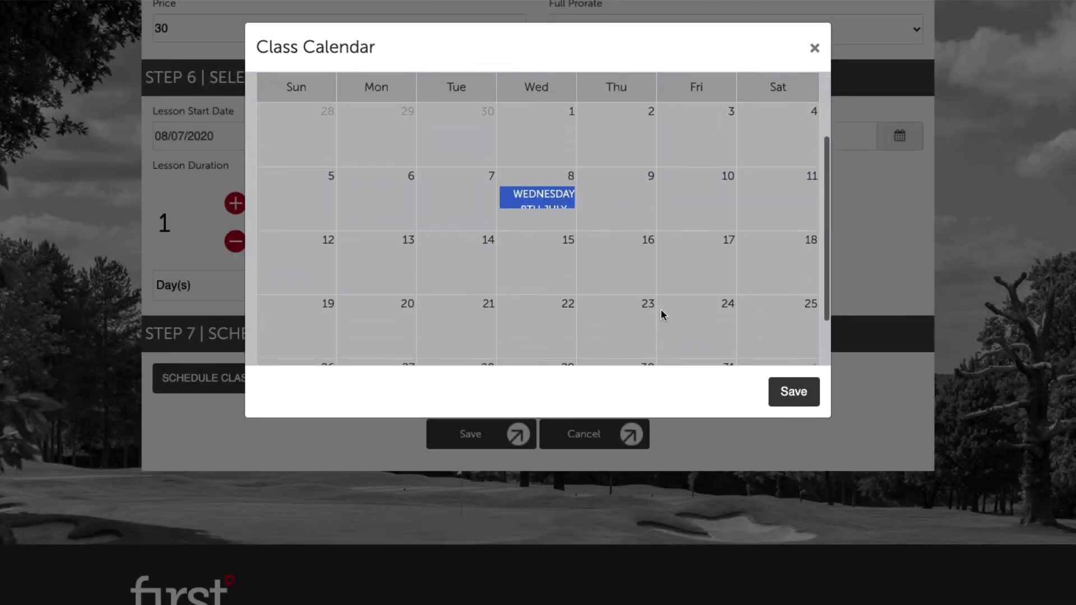
pyautogui.click(793, 391)
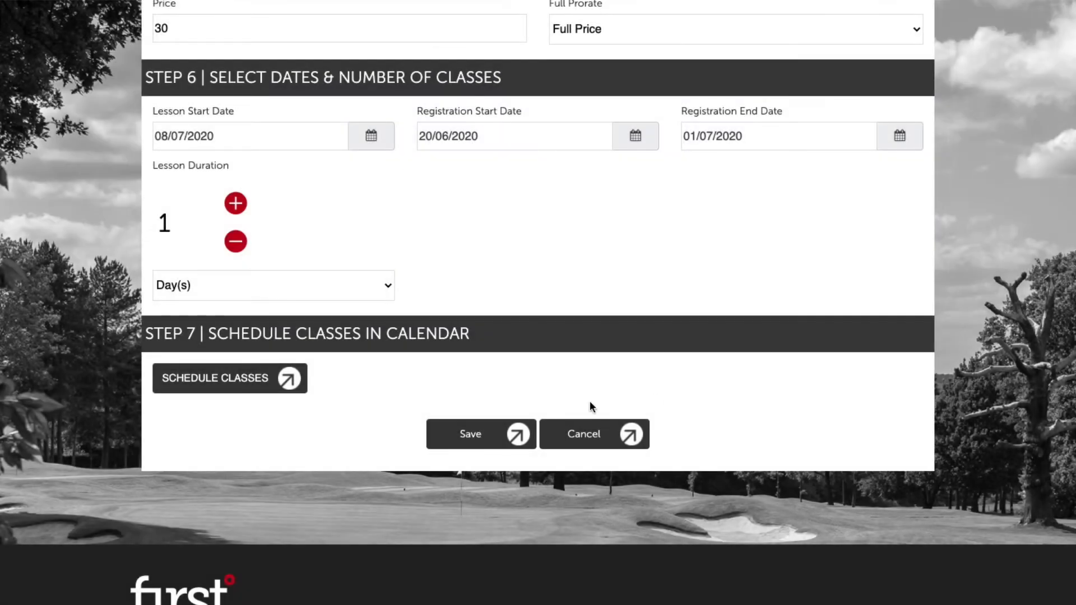
pyautogui.click(497, 433)
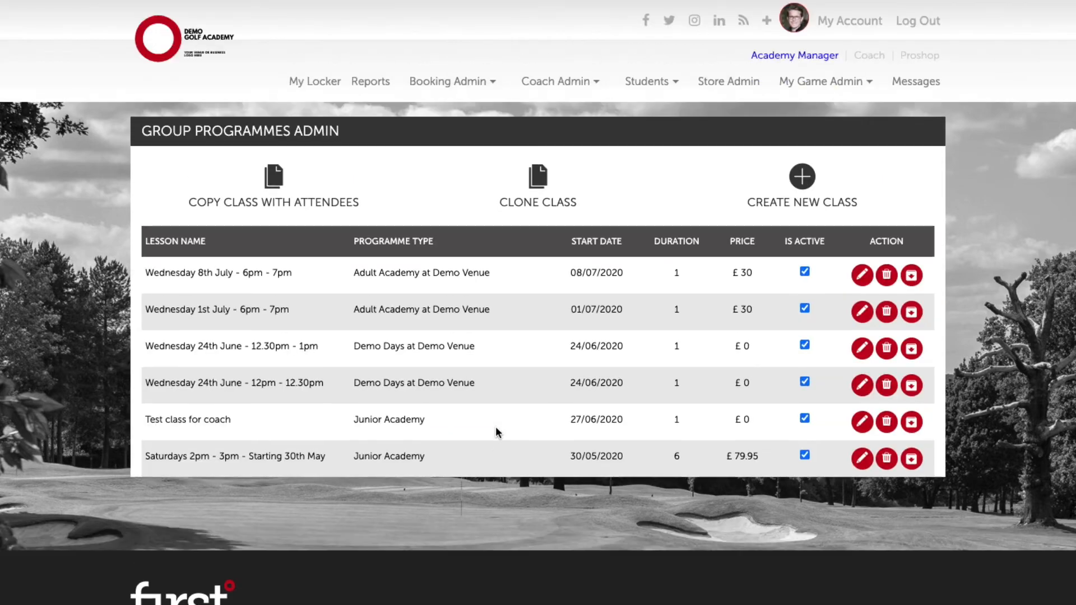
# Clone the Wednesday 8th July class under the name "Wednesday 15th July - 6pm - 7pm" and close the clone dialog
pyautogui.click(540, 178)
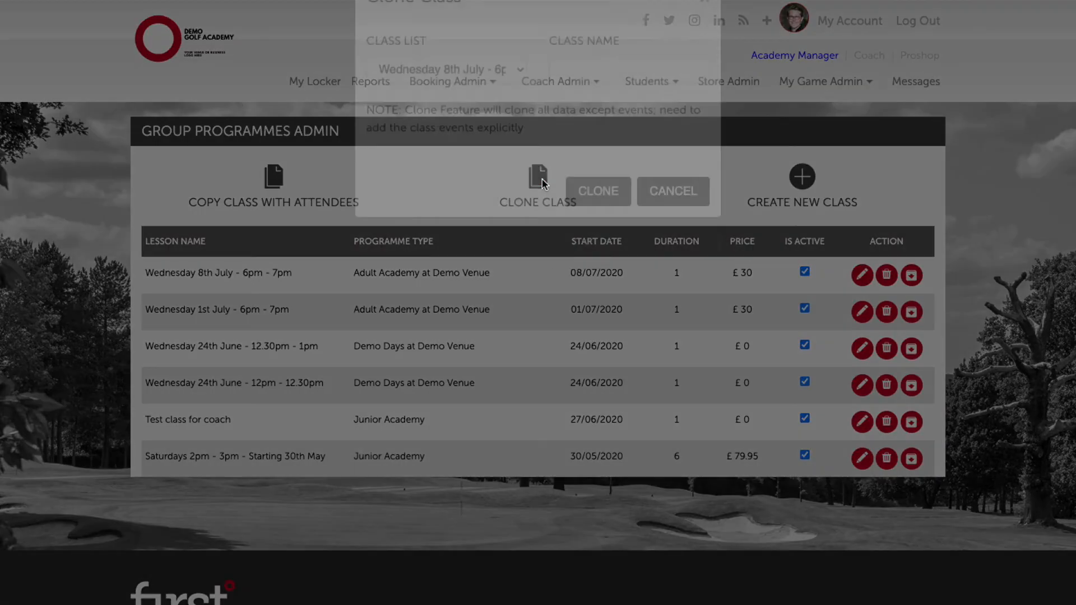
pyautogui.click(618, 116)
pyautogui.write('W')
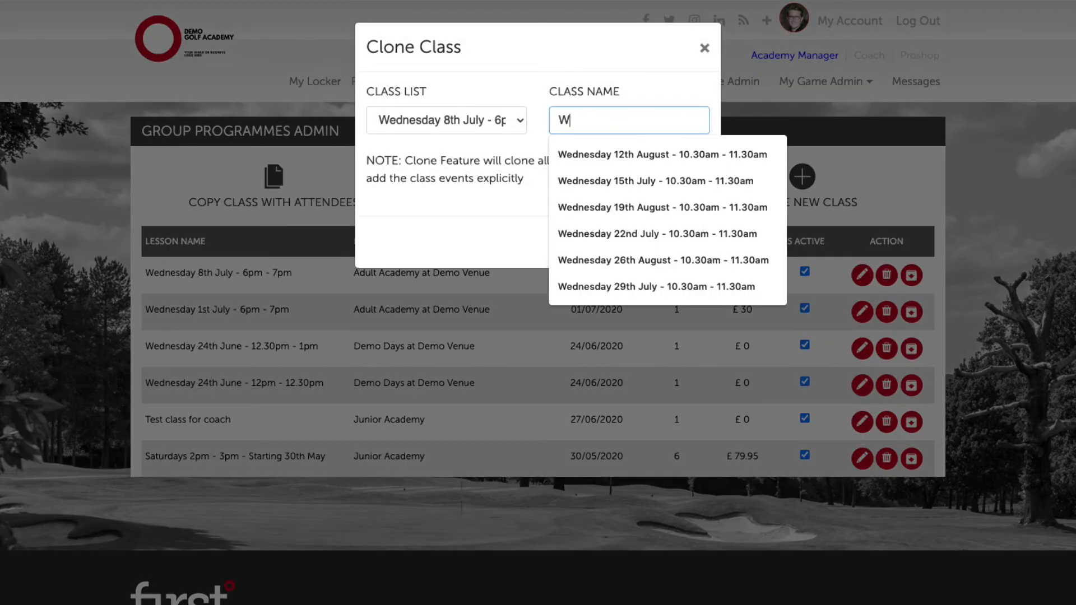
pyautogui.write('ednesday 15th July')
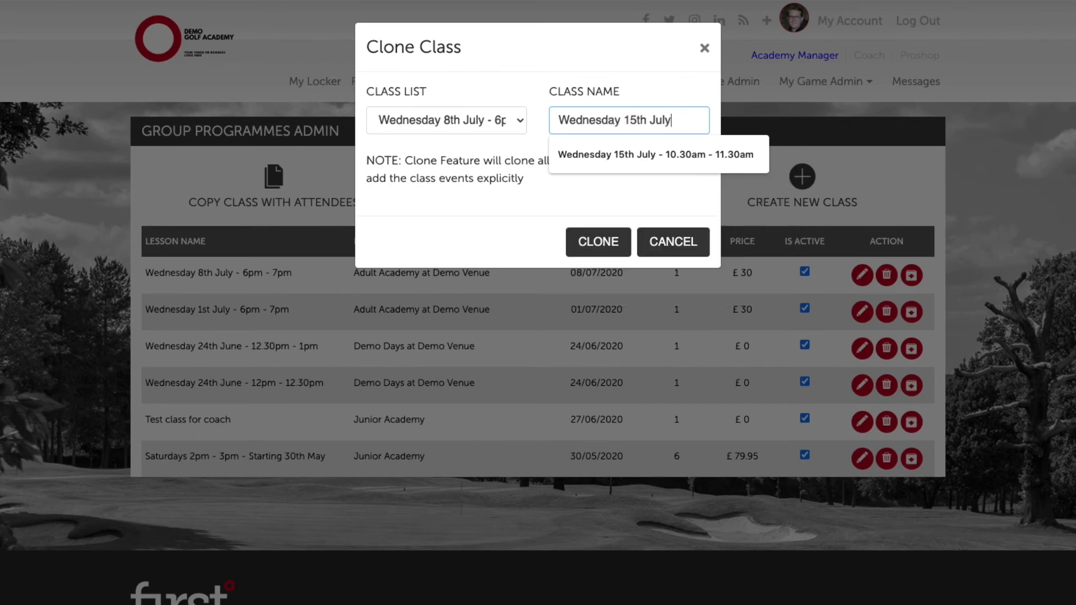
pyautogui.write(' - 6pm - 7pm')
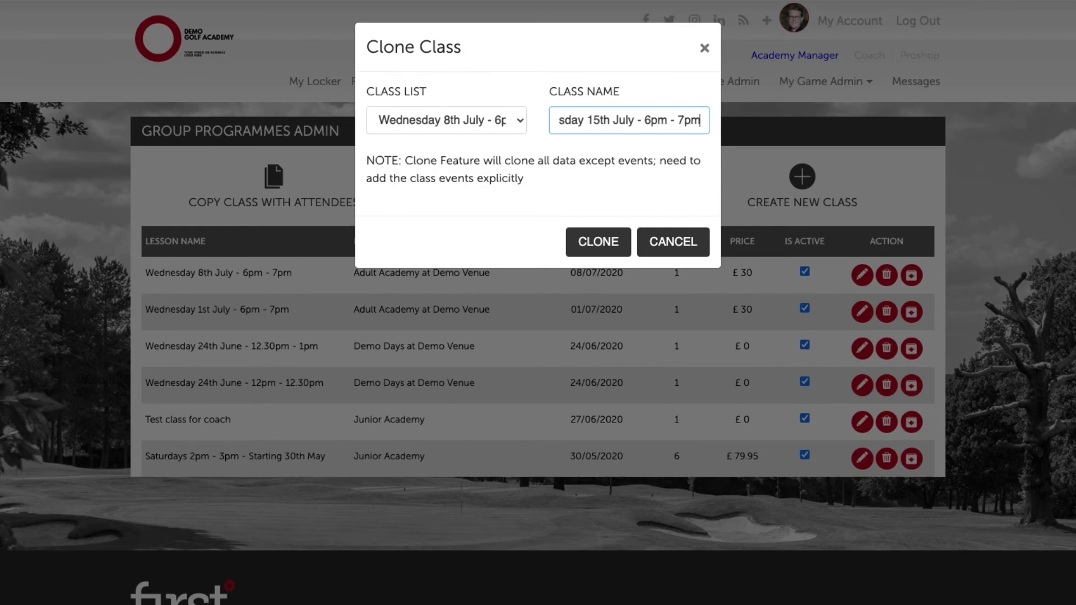
pyautogui.click(592, 240)
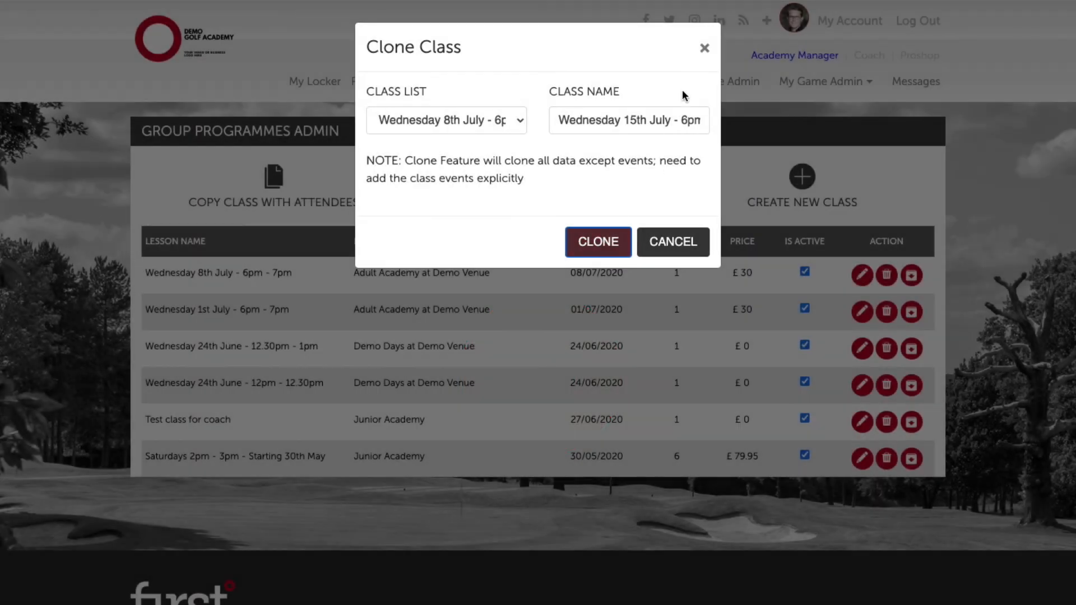
pyautogui.click(703, 45)
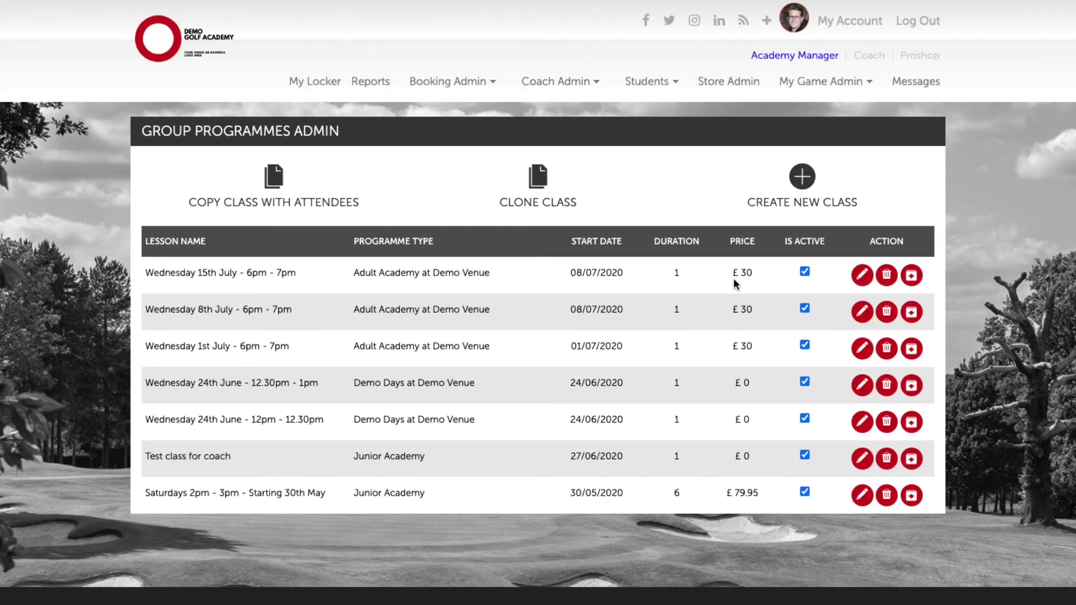
# Open the cloned Wednesday 15th July class for editing and set its lesson start date to 15/07/2020
pyautogui.click(861, 275)
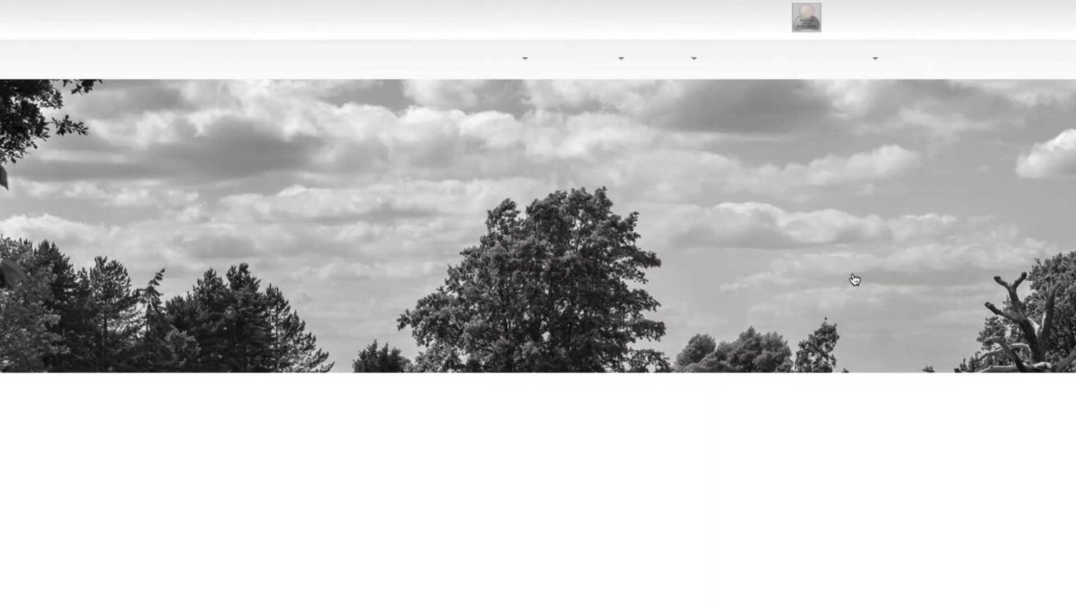
pyautogui.scroll(-15, 627, 308)
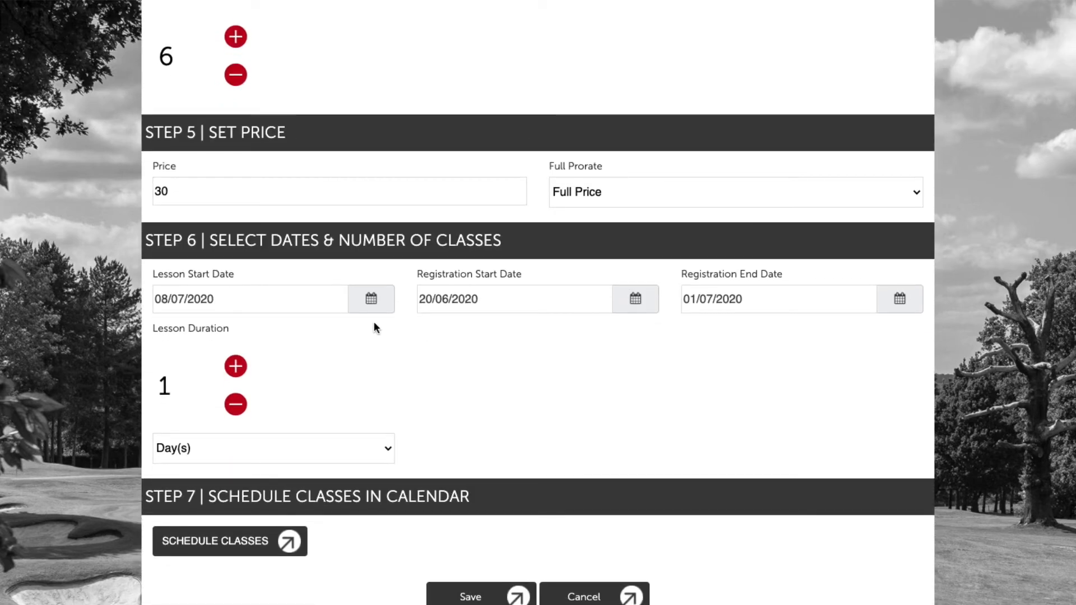
pyautogui.click(371, 299)
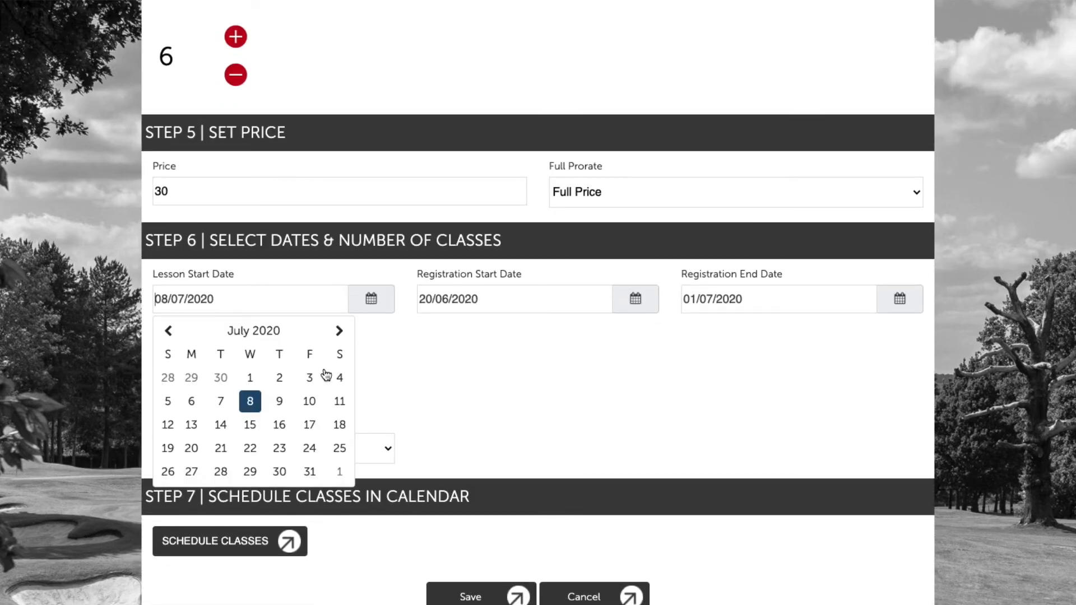
pyautogui.click(252, 426)
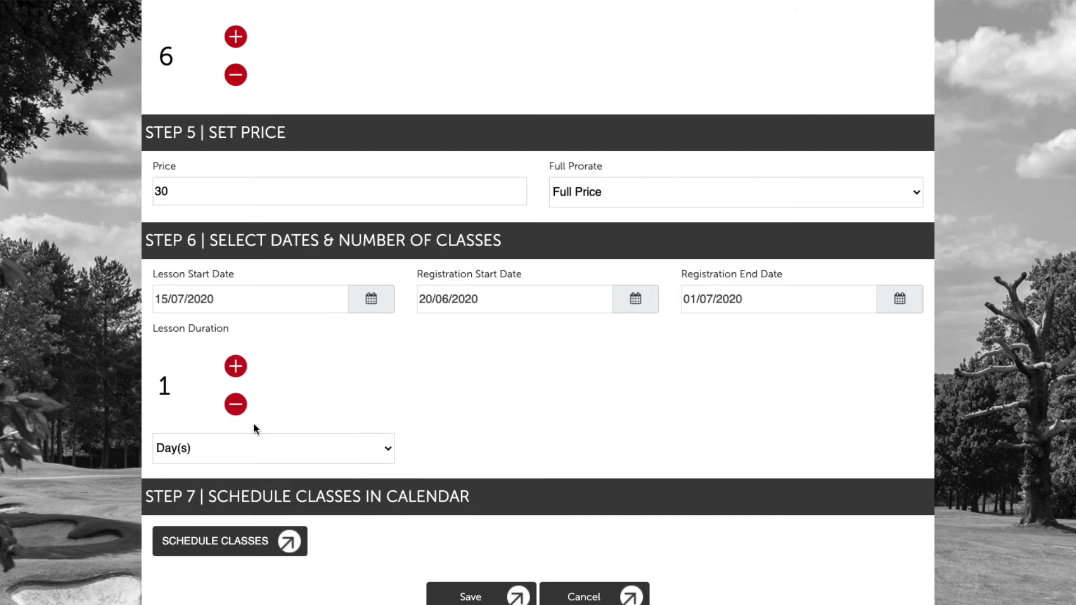
pyautogui.click(368, 306)
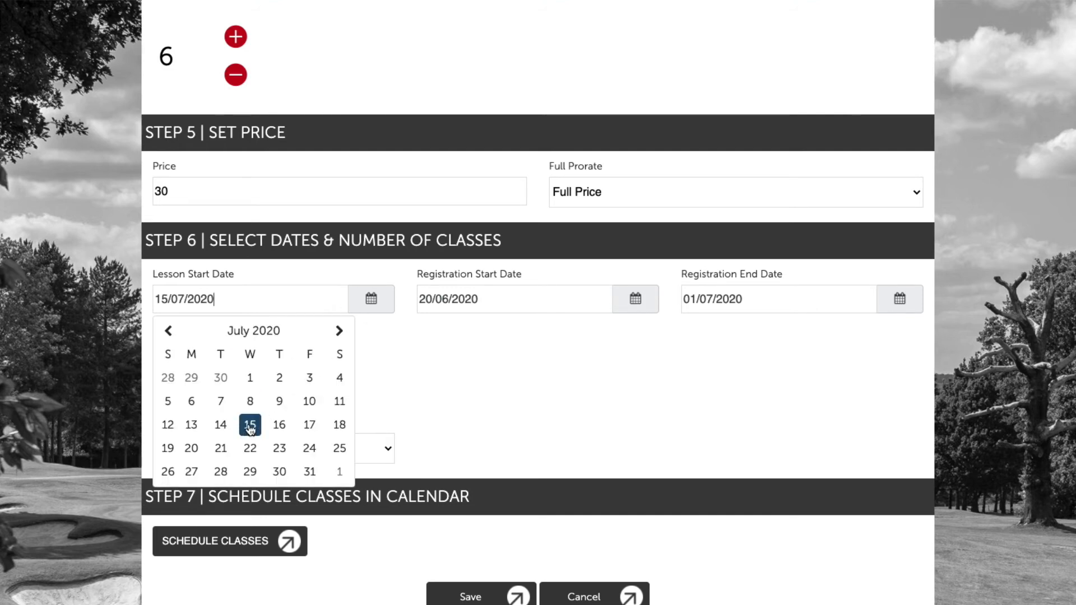
pyautogui.click(249, 427)
# Set the Wednesday 15th July class's registration end date to 15/07/2020
pyautogui.scroll(-1, 680, 424)
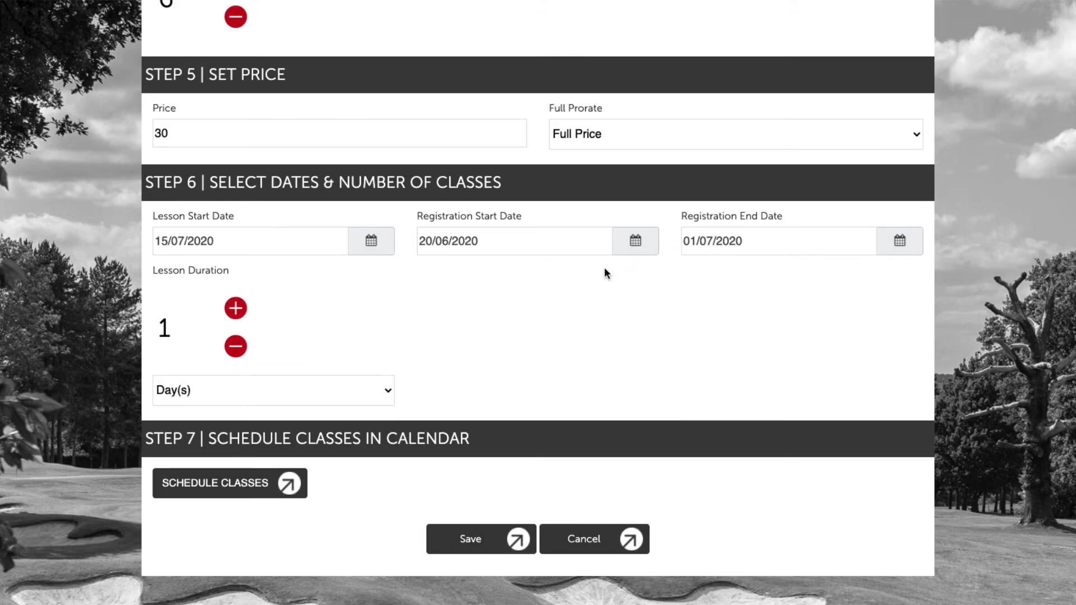
pyautogui.click(899, 246)
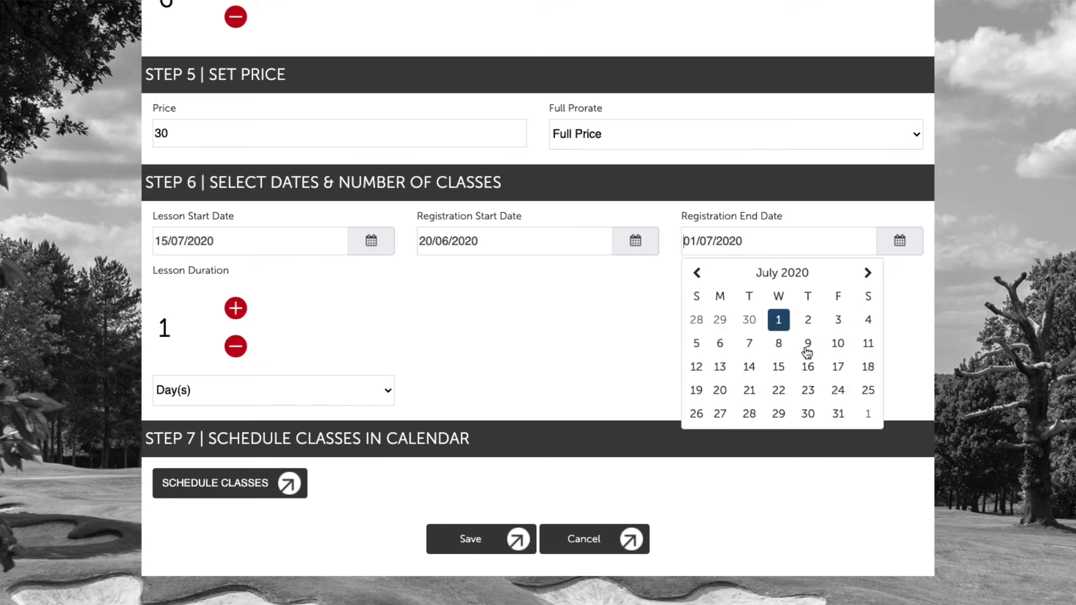
pyautogui.click(779, 391)
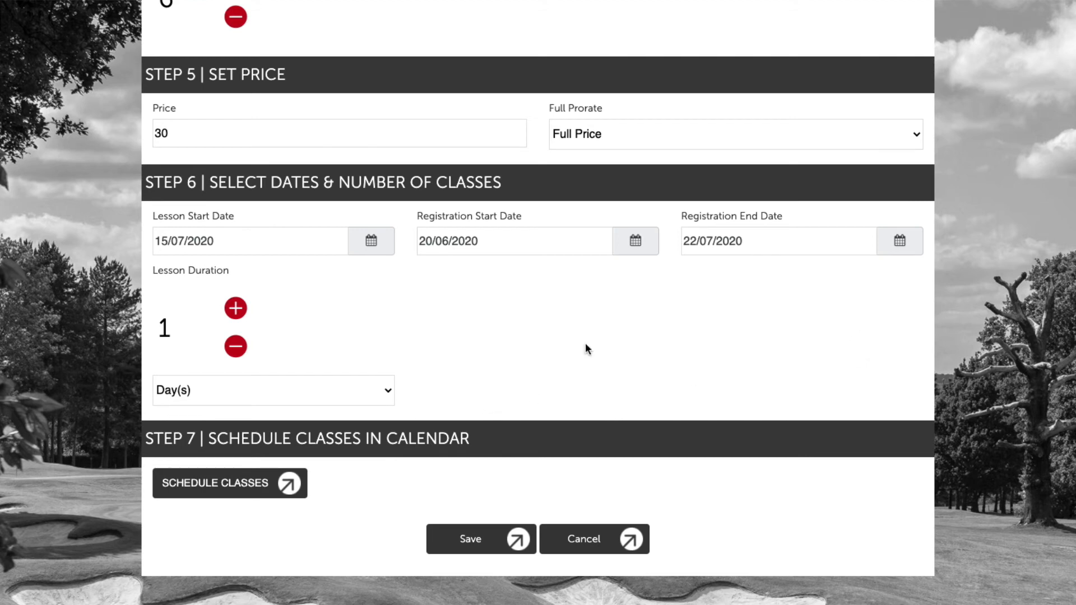
pyautogui.click(885, 239)
pyautogui.click(777, 368)
# Open the Wednesday 15th July class's scheduling calendar and select Wednesday 15 July 2020 for the class event
pyautogui.click(255, 487)
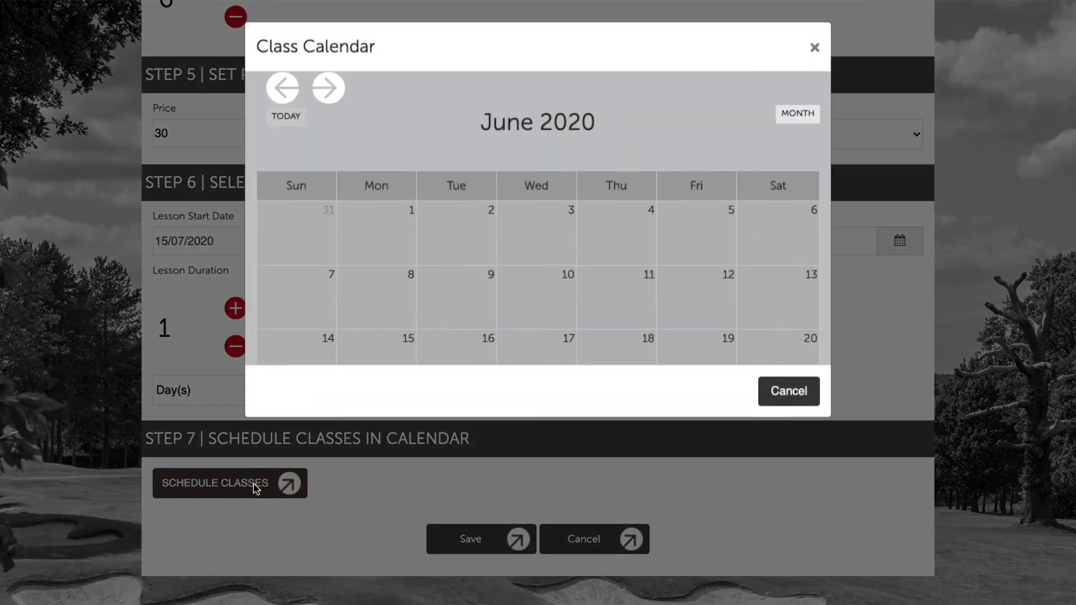
pyautogui.click(329, 88)
pyautogui.scroll(-3, 558, 231)
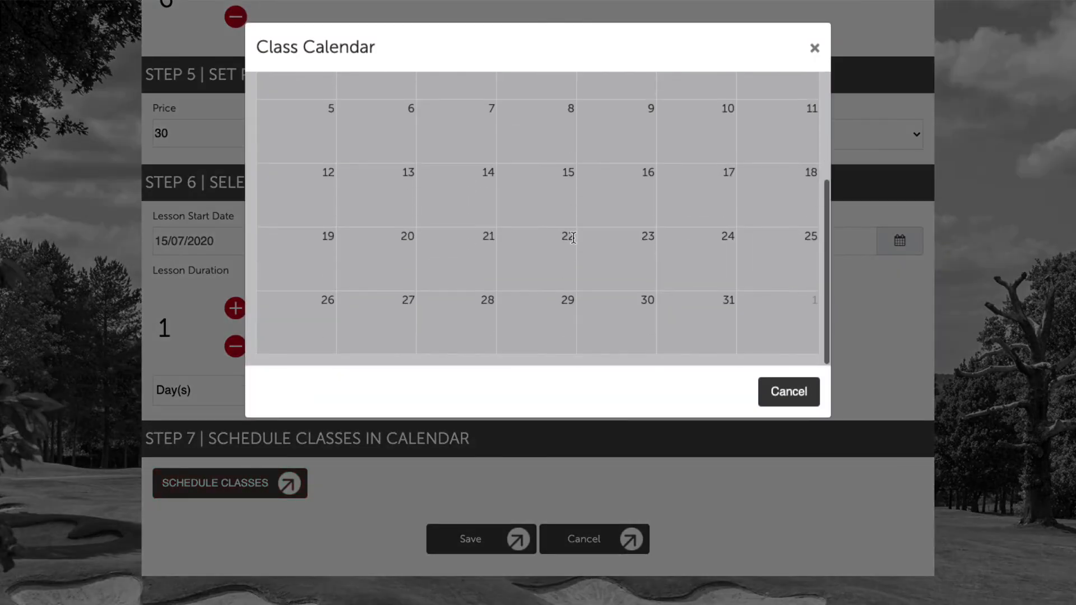
pyautogui.click(552, 176)
# Enable the 15/07/2020 class event, set it from 06:00 PM to 07:00 PM, and assign Coach Number 1
pyautogui.click(371, 117)
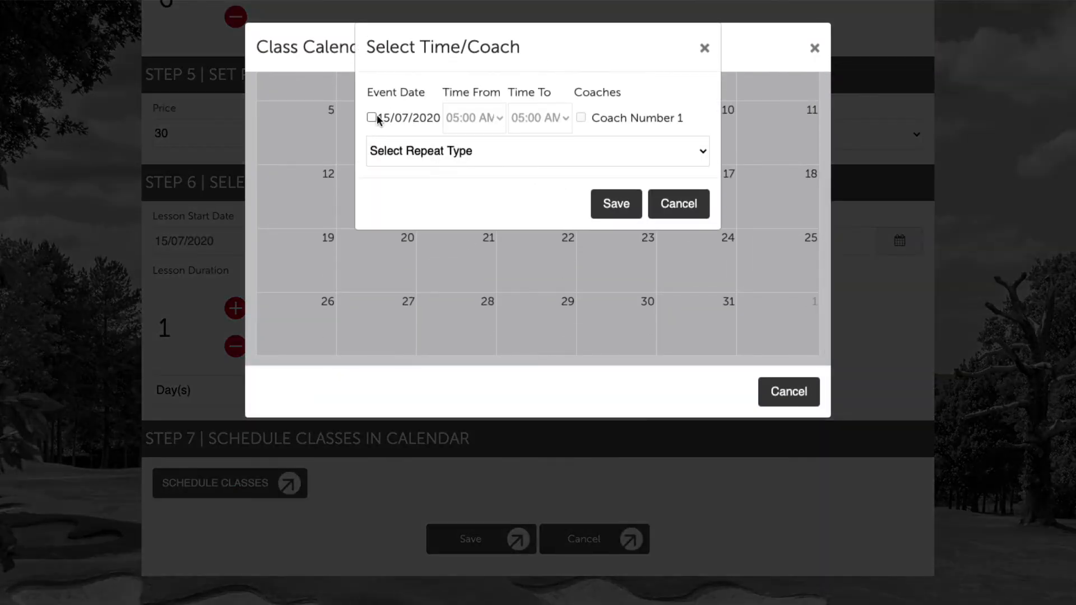
pyautogui.click(489, 125)
pyautogui.scroll(-6, 482, 428)
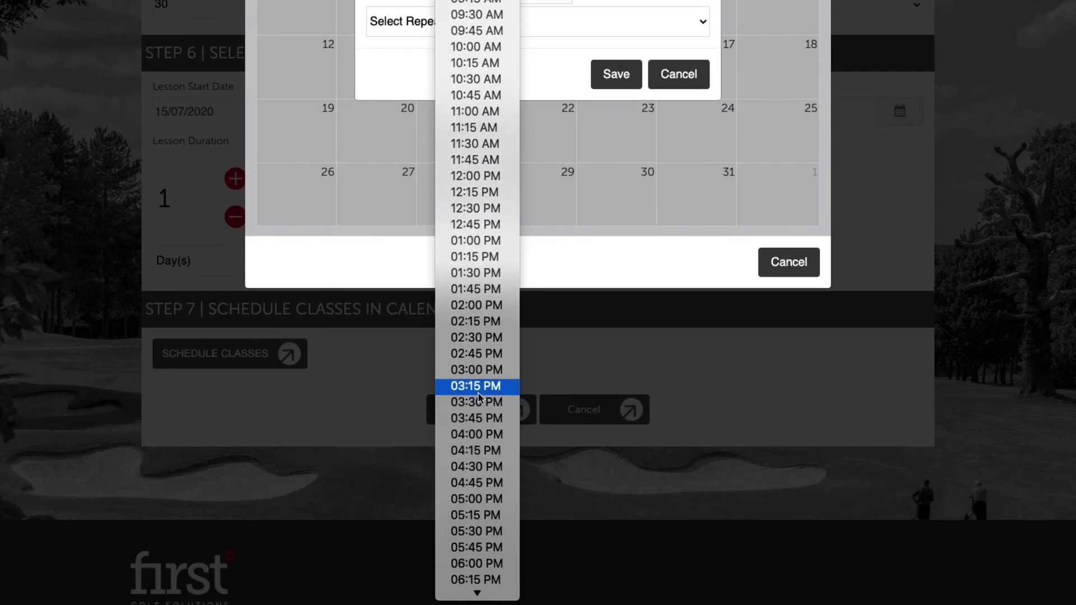
pyautogui.click(477, 457)
pyautogui.click(545, 1)
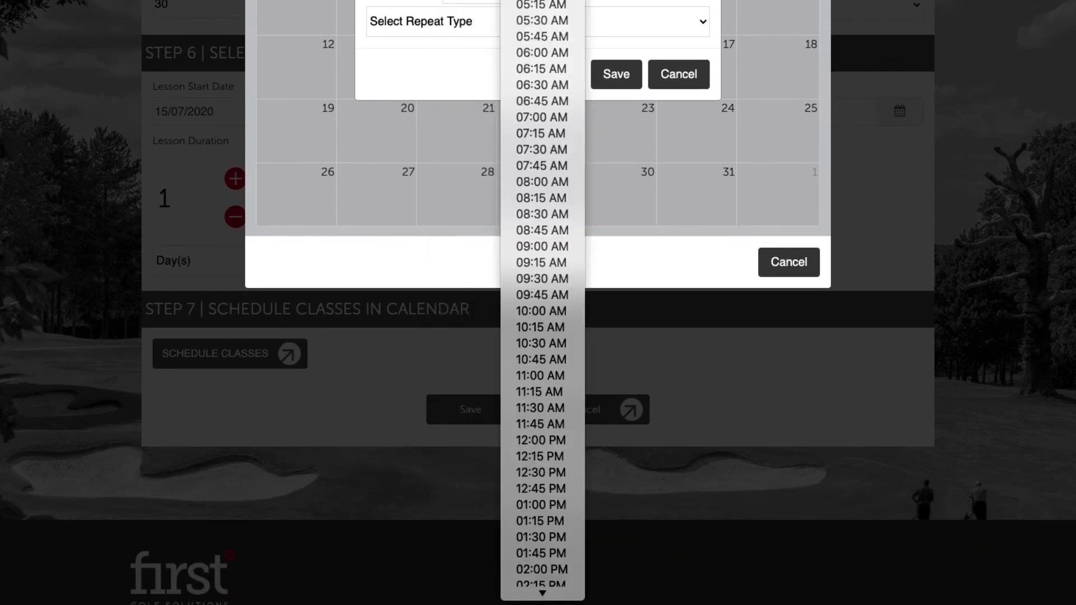
pyautogui.scroll(-7, 525, 513)
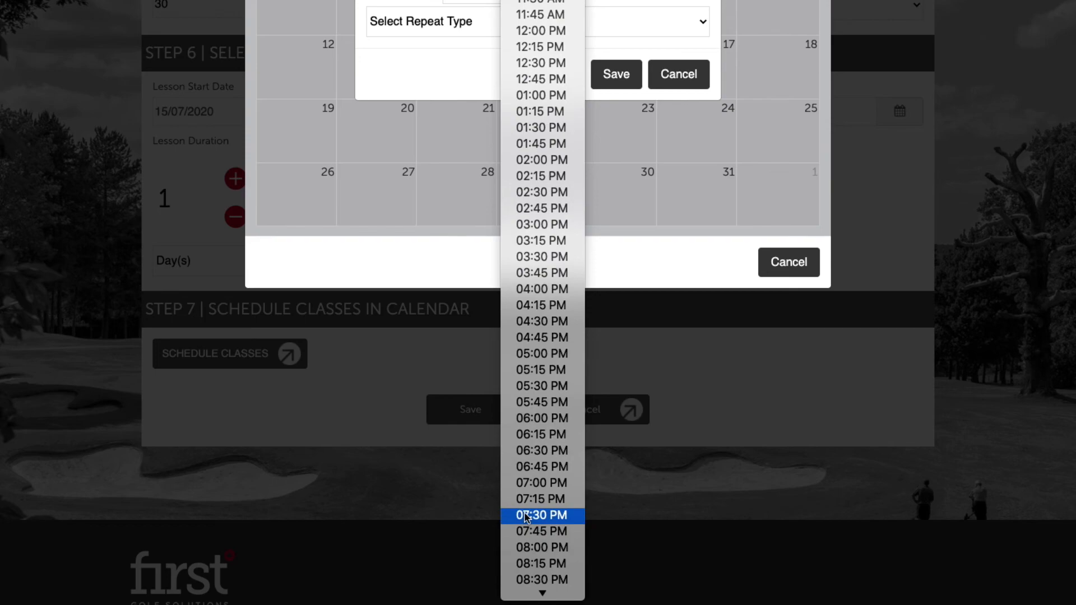
pyautogui.click(530, 483)
pyautogui.click(579, 117)
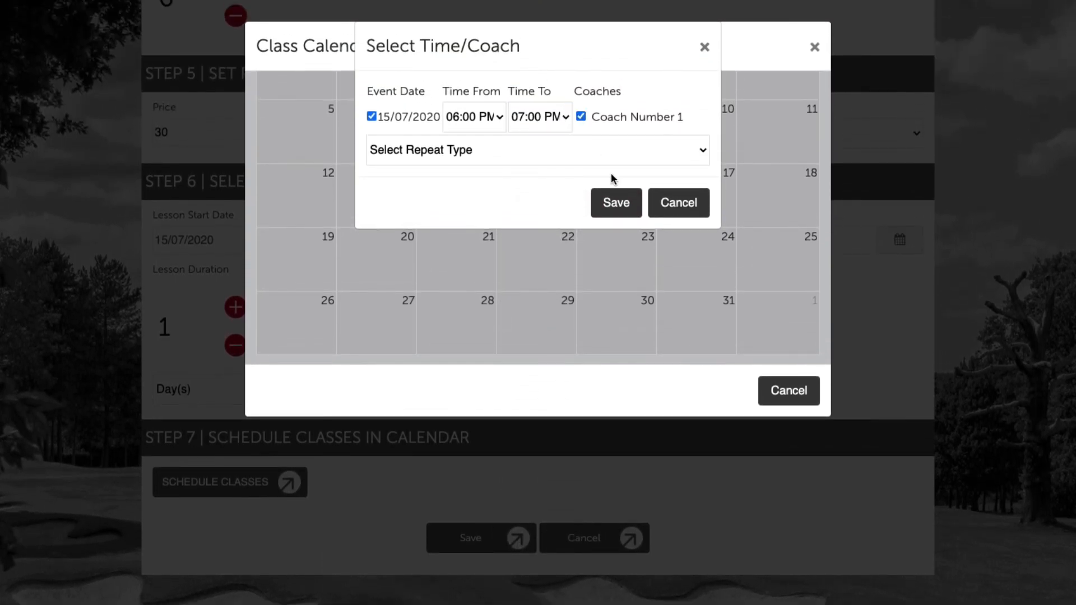
# Save the 15/07/2020 event with its class calendar, and save the Wednesday 15th July class
pyautogui.click(616, 203)
pyautogui.click(787, 391)
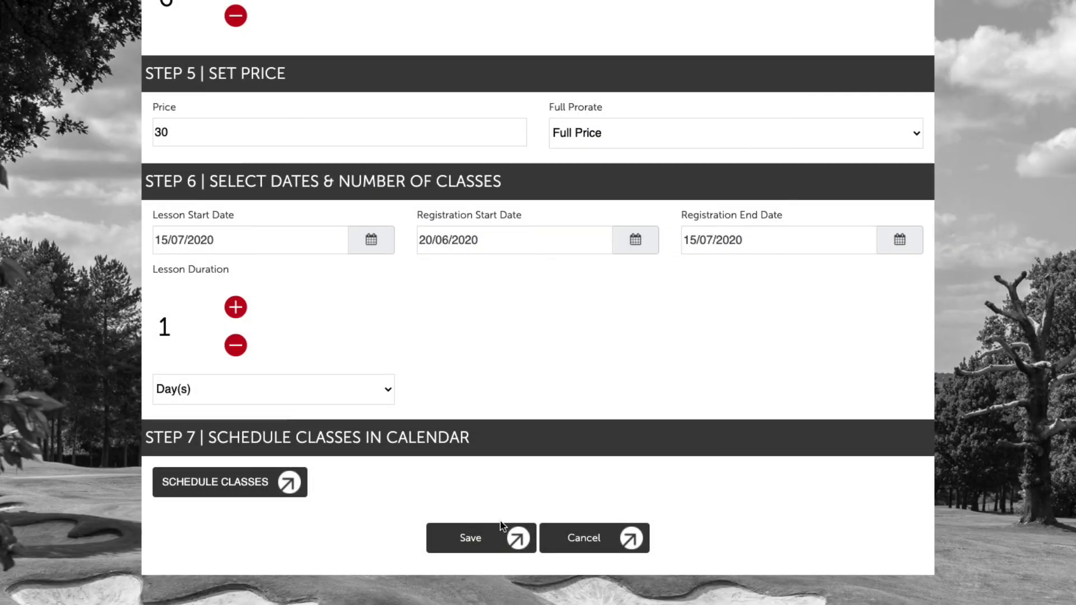
pyautogui.click(502, 529)
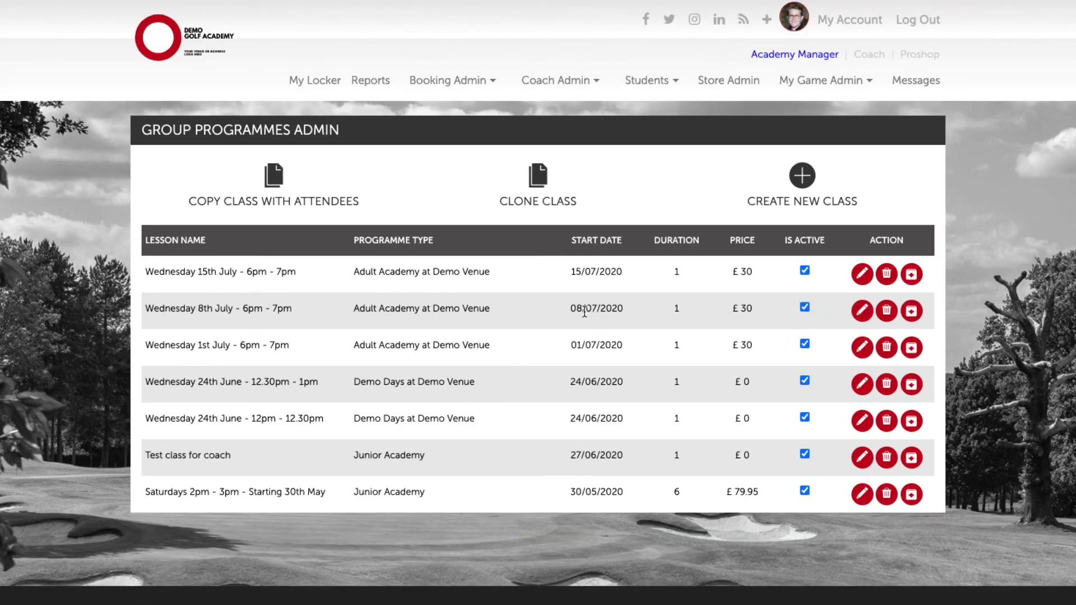
# Clone the Wednesday 15th July class under the name "Wednesday 29th July - 6pm - 7pm"
pyautogui.click(541, 185)
pyautogui.click(573, 120)
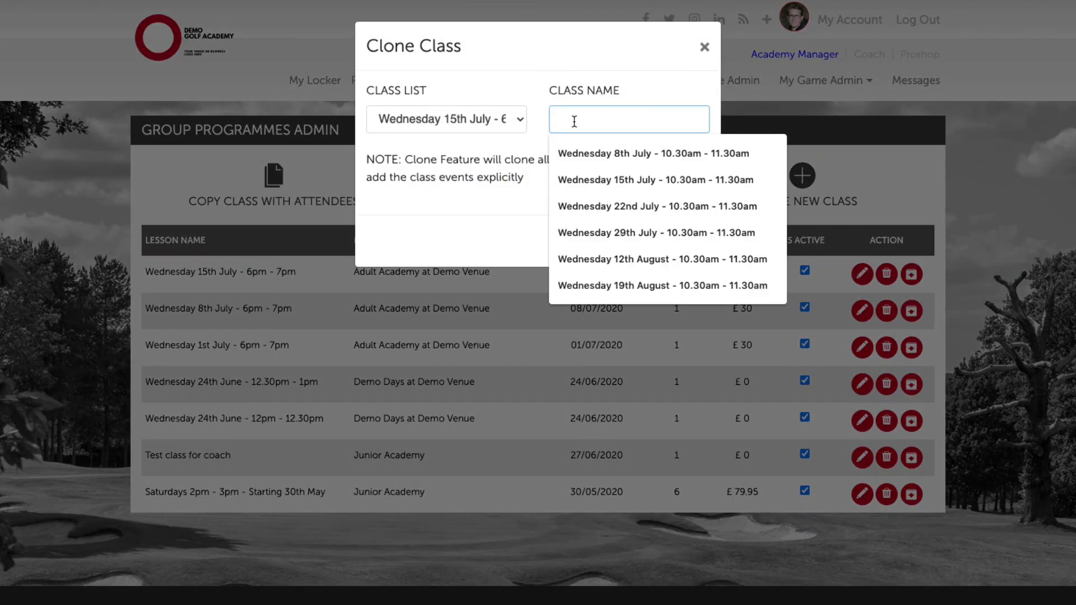
pyautogui.write('Wednesday 29th July -')
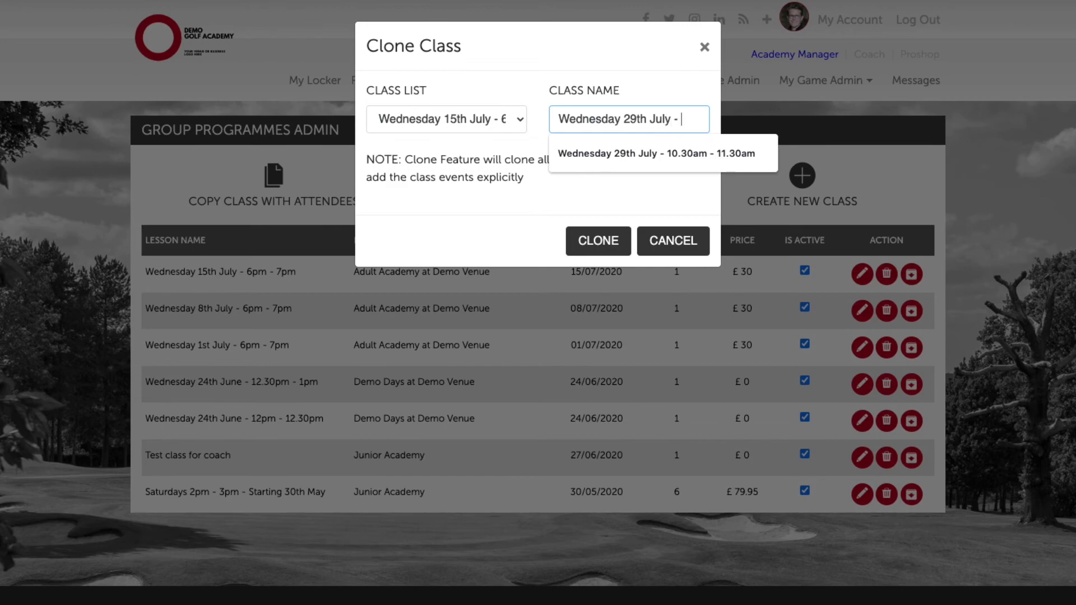
pyautogui.write(' 6pm - 7pm')
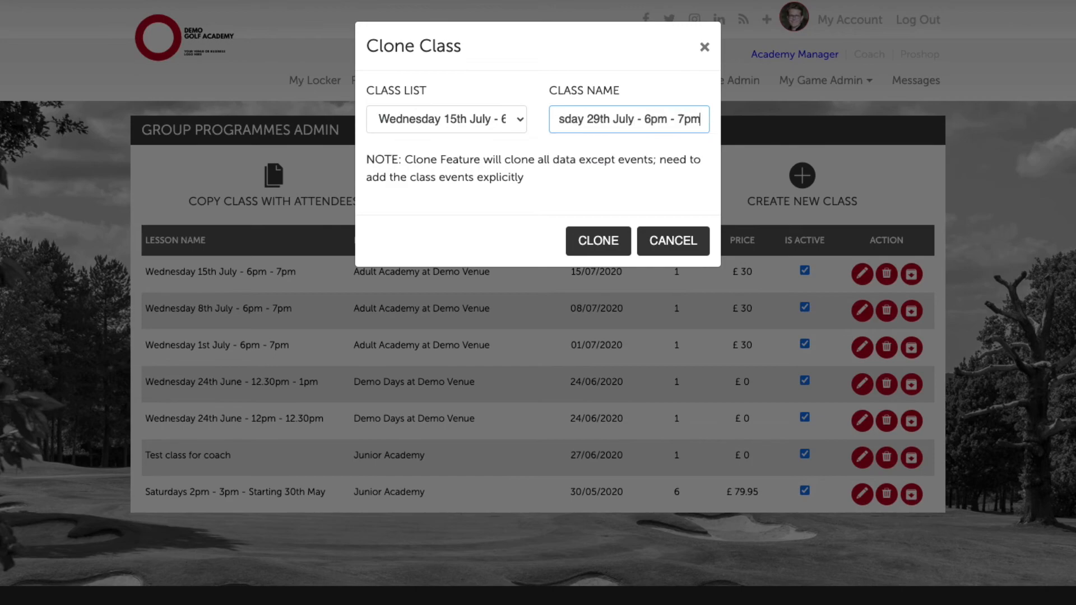
pyautogui.click(581, 242)
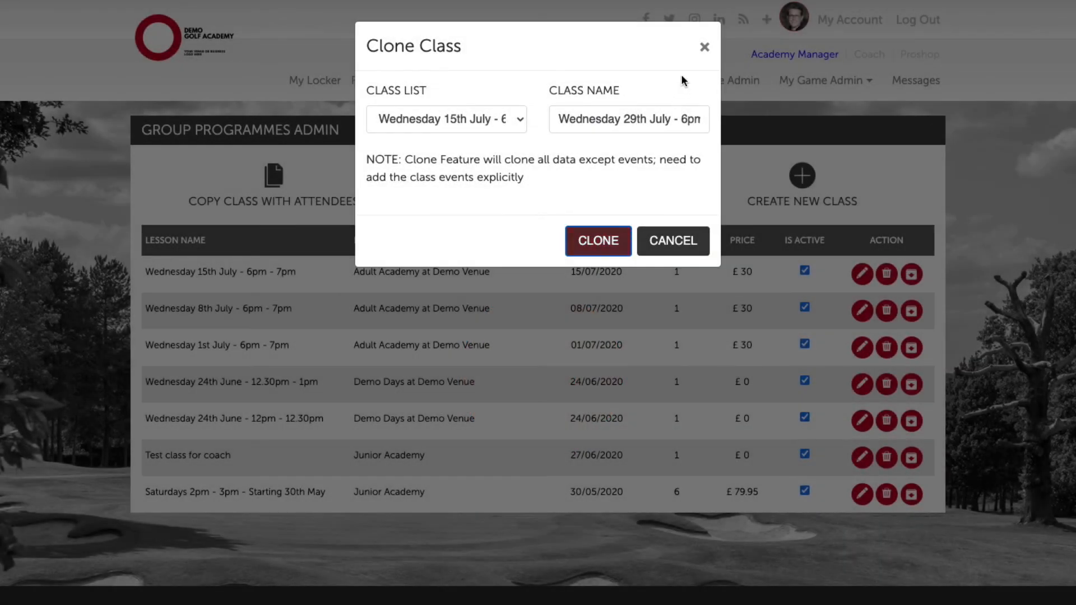
# Close the cloning dialog, refresh the class list and open the Wednesday 29th July class for editing
pyautogui.click(704, 46)
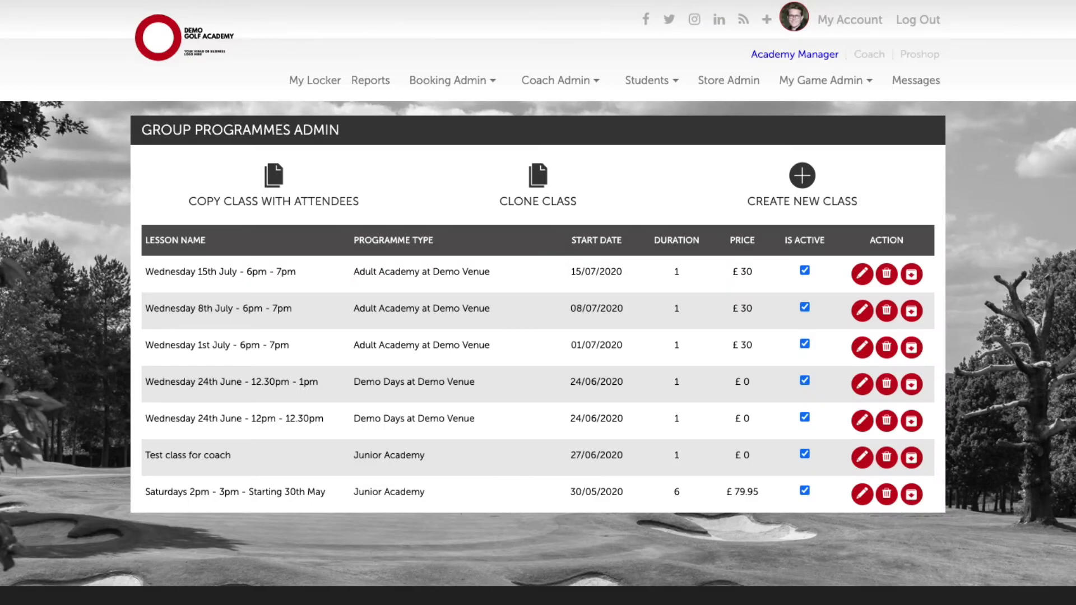
pyautogui.press('super+r')
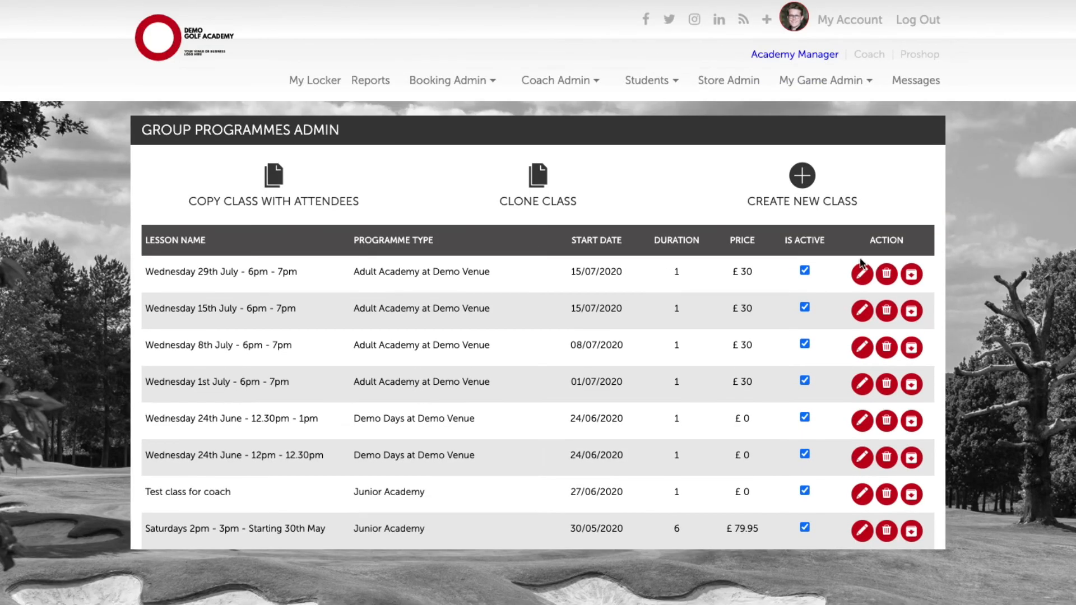
pyautogui.click(861, 274)
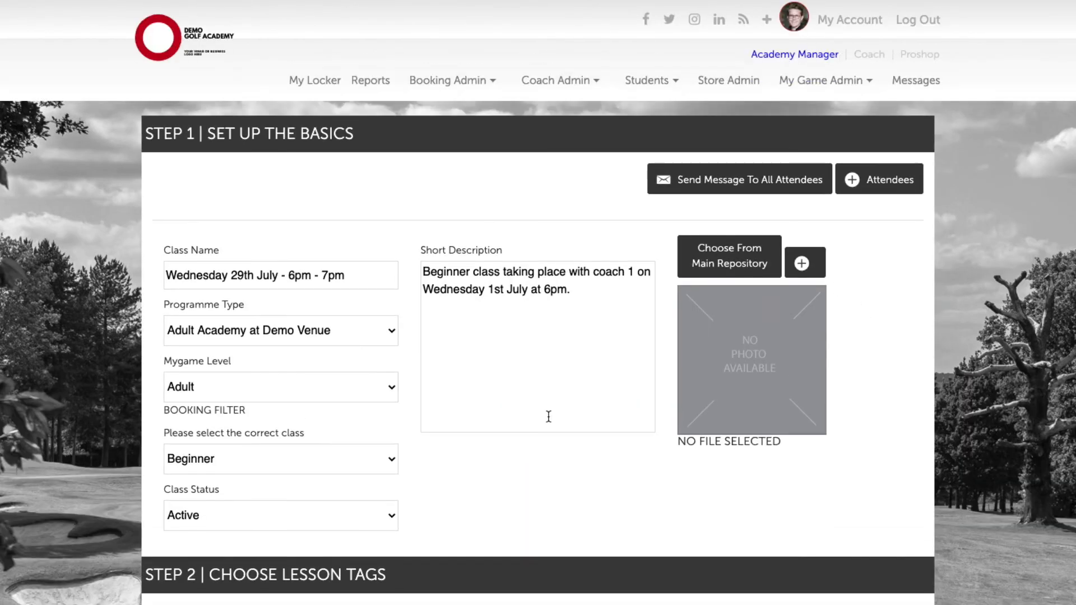
# Set the Wednesday 29th July class's lesson start date and registration end date to 29/07/2020
pyautogui.scroll(-15, 483, 491)
pyautogui.scroll(3, 483, 492)
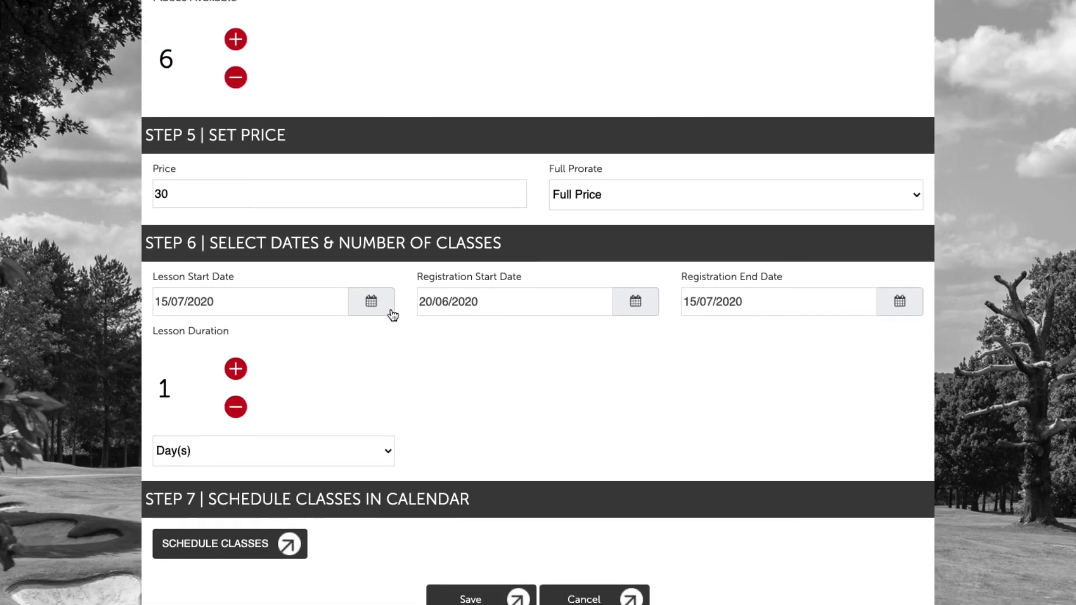
pyautogui.click(388, 308)
pyautogui.click(249, 474)
pyautogui.click(901, 301)
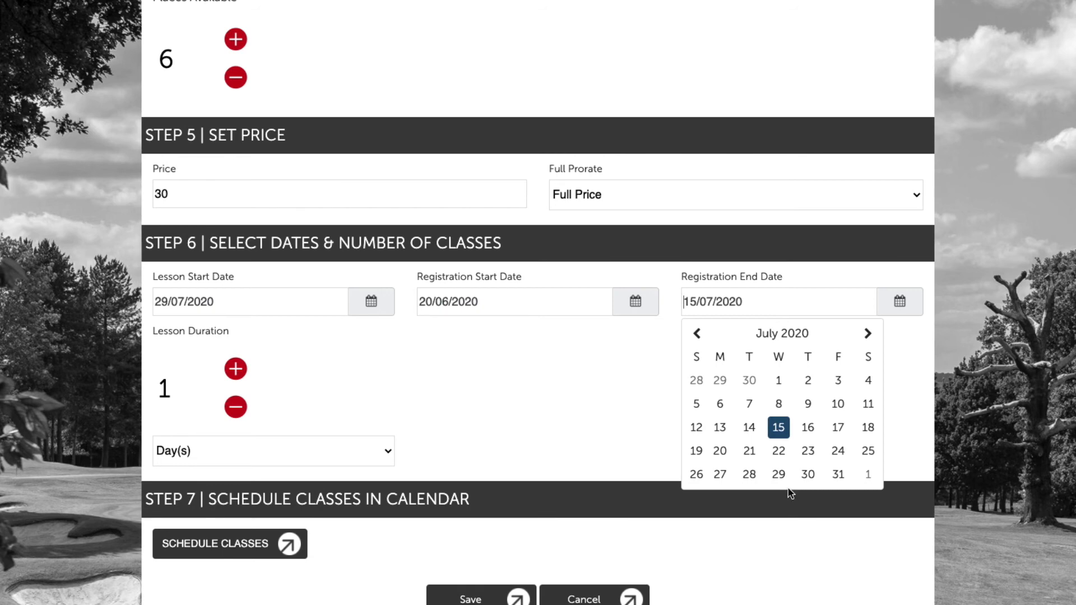
pyautogui.click(750, 475)
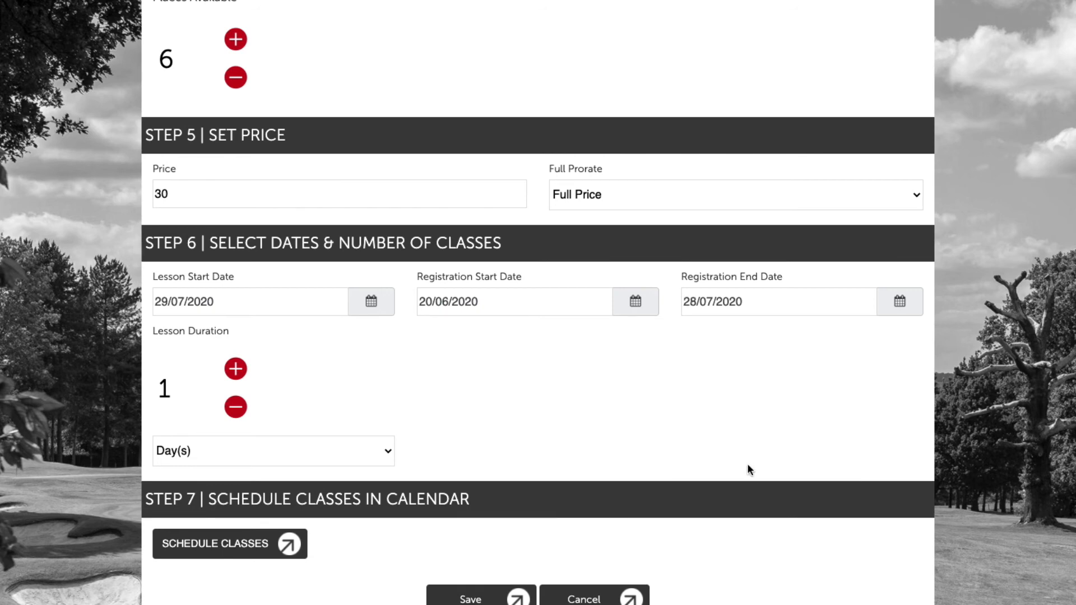
pyautogui.scroll(-2, 749, 469)
pyautogui.click(916, 219)
pyautogui.click(780, 403)
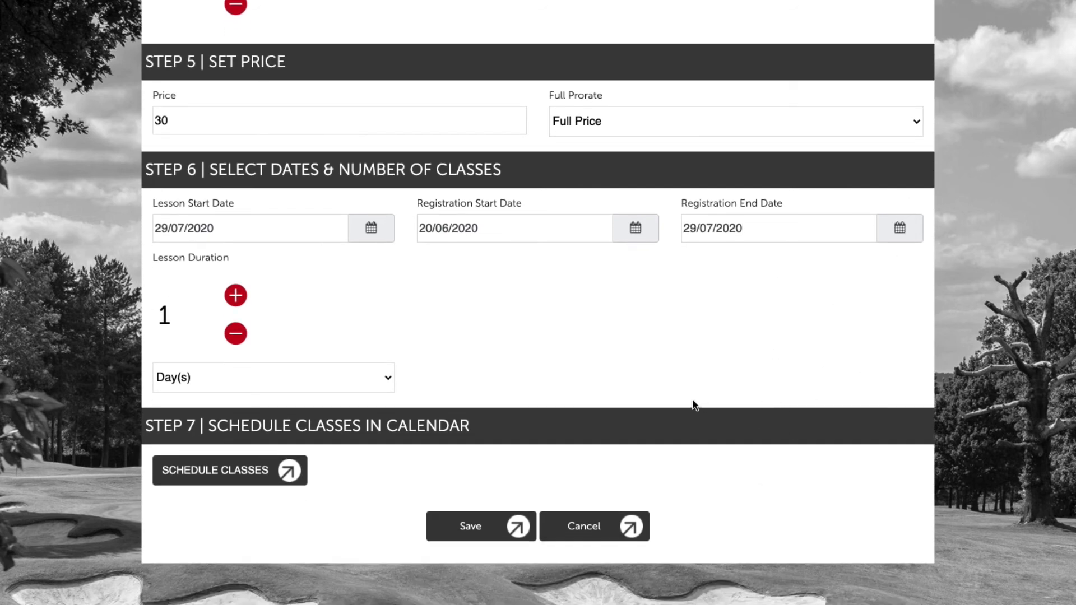
# Open the Wednesday 29th July class's scheduling calendar and select Wednesday 29 July 2020 for the class event
pyautogui.click(193, 476)
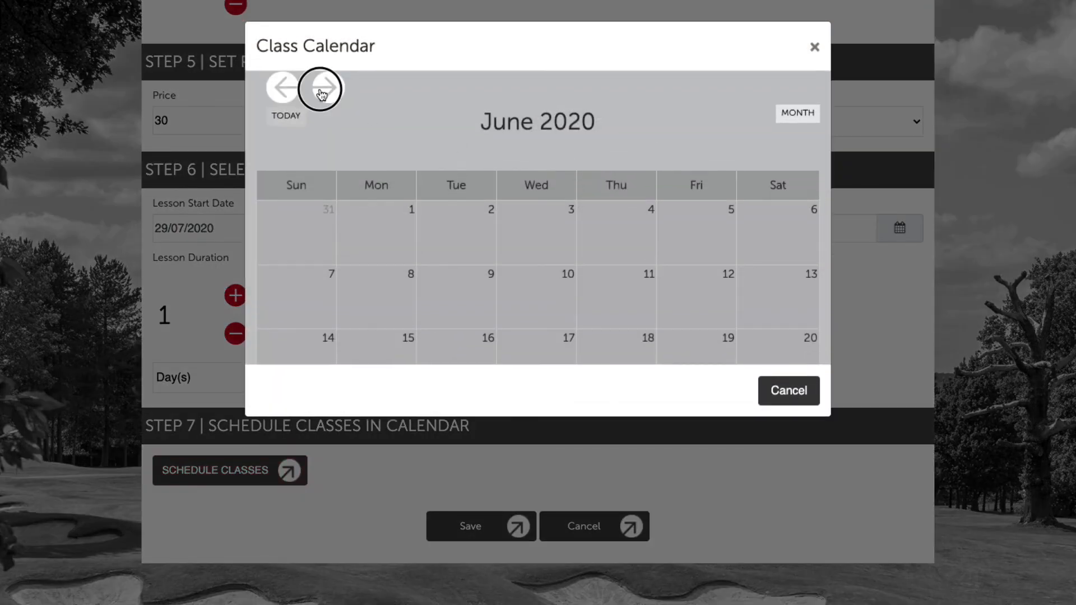
pyautogui.click(324, 89)
pyautogui.scroll(-3, 549, 304)
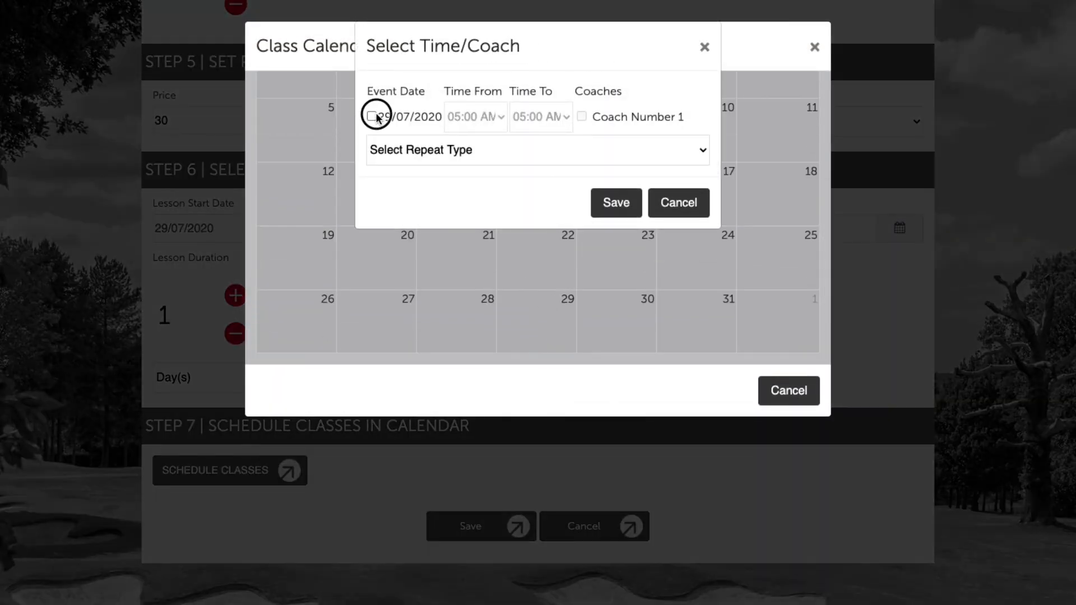
# Enable the 29/07/2020 class event, set it from 06:00 PM to 07:00 PM, and assign Coach Number 1
pyautogui.click(371, 116)
pyautogui.click(475, 116)
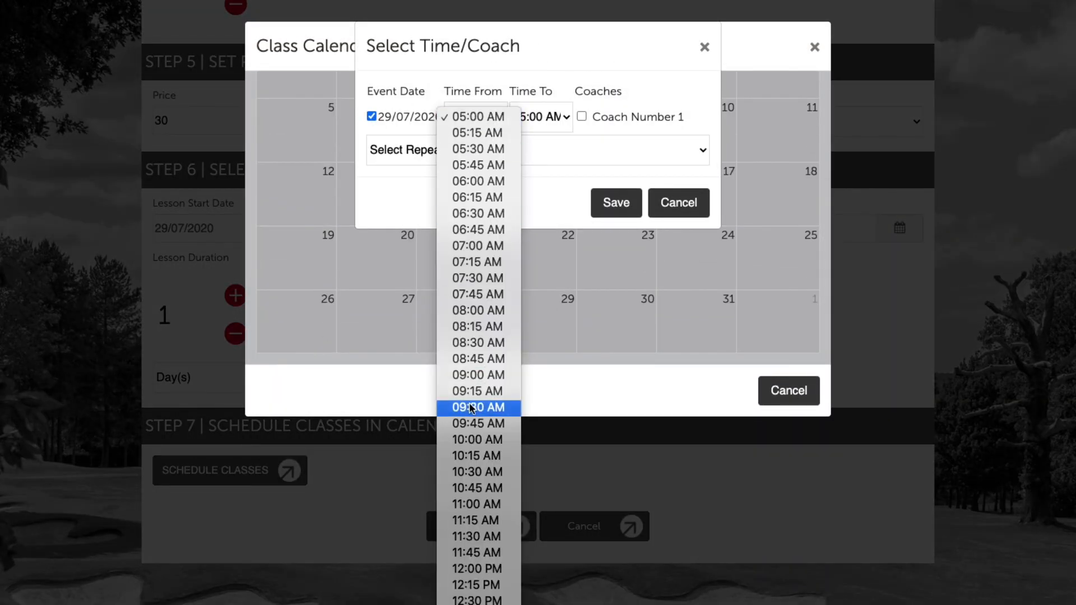
pyautogui.scroll(-10, 476, 493)
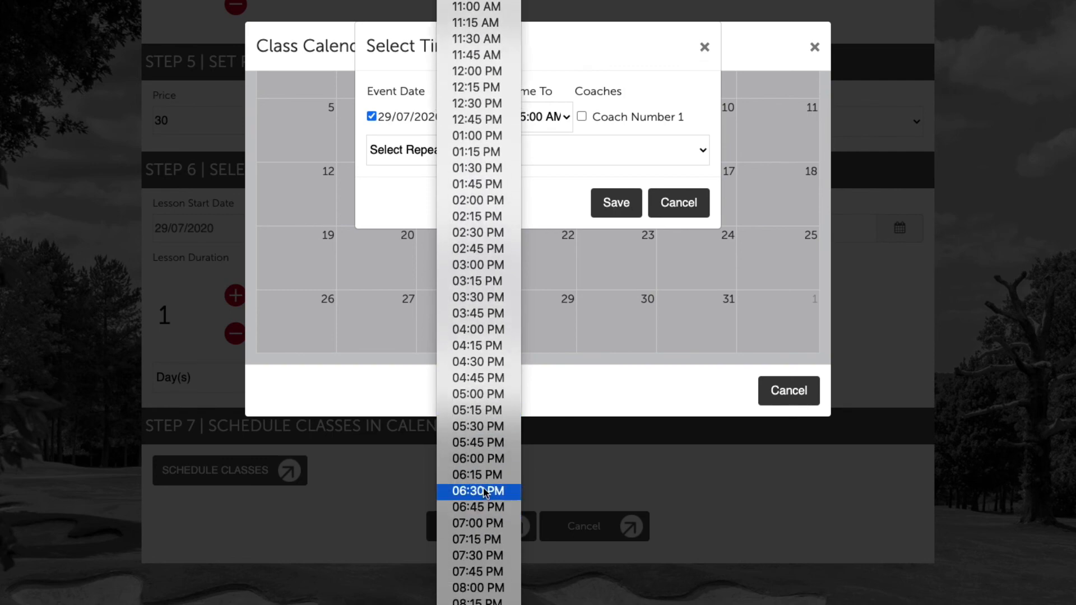
pyautogui.click(487, 460)
pyautogui.click(548, 116)
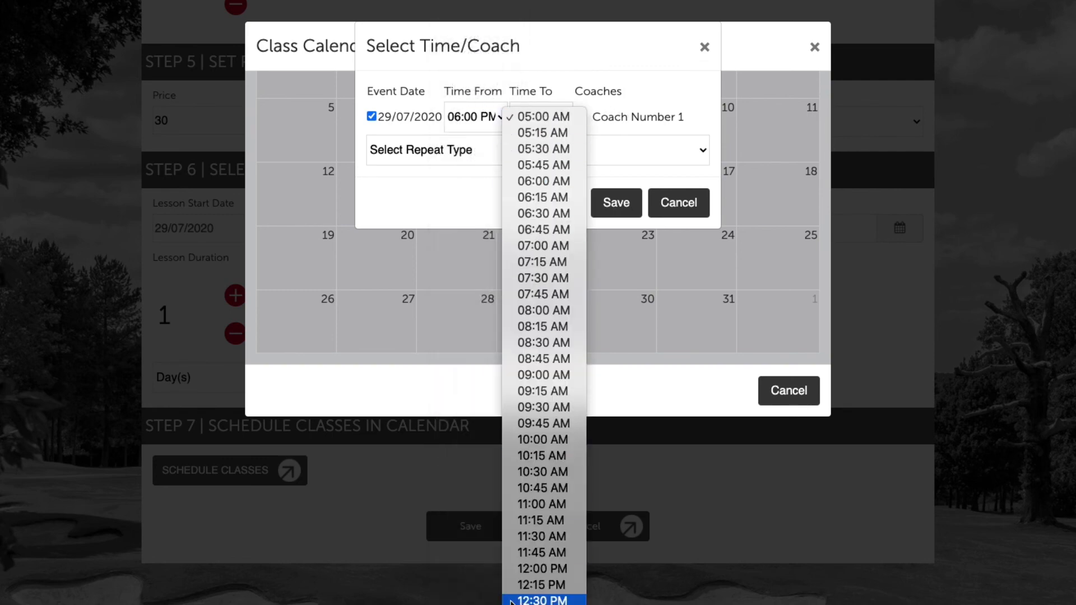
pyautogui.scroll(-3, 543, 594)
pyautogui.scroll(-3, 543, 593)
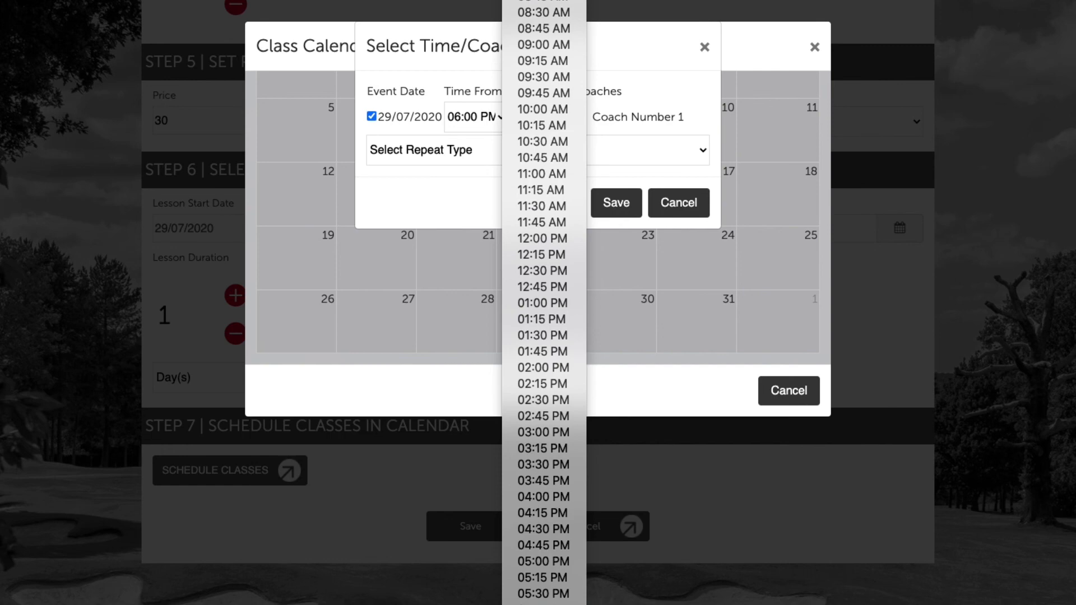
pyautogui.scroll(-2, 543, 593)
pyautogui.click(544, 604)
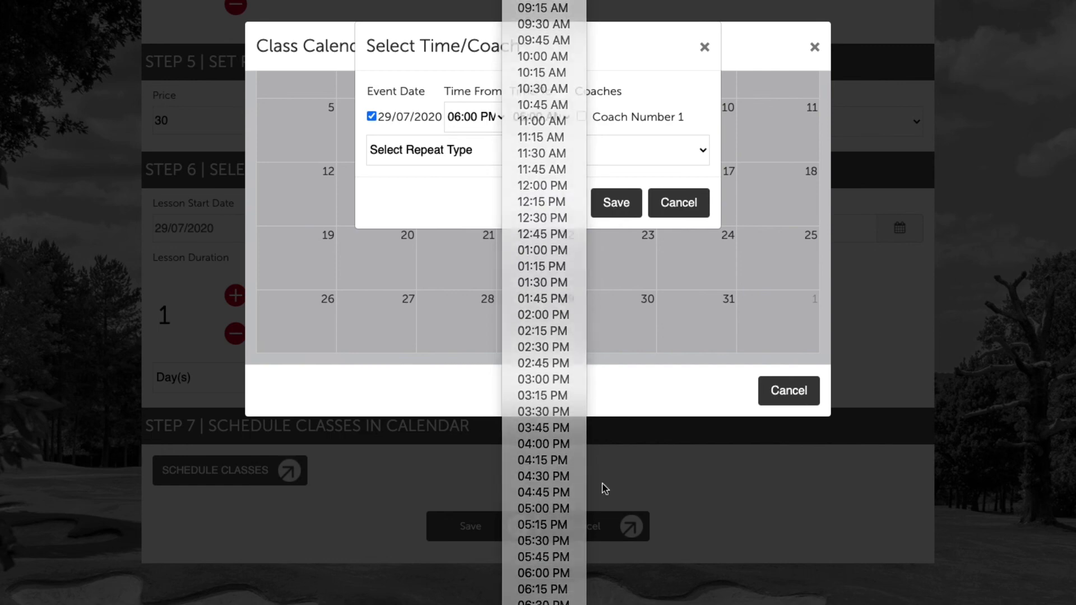
pyautogui.click(582, 116)
# Save the 29/07/2020 event with its class calendar, and save the Wednesday 29th July class
pyautogui.click(626, 206)
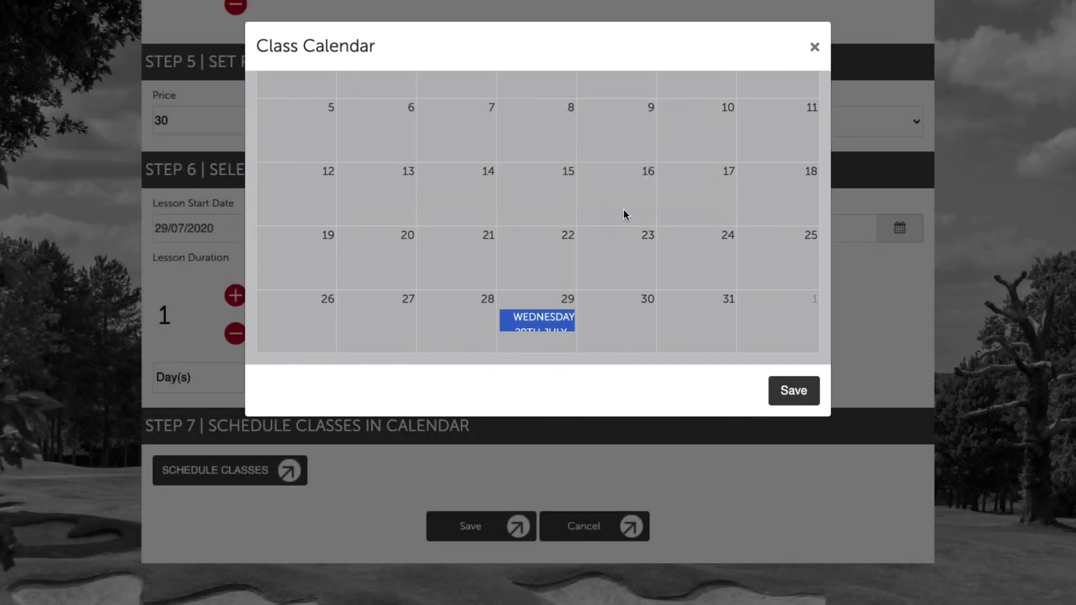
pyautogui.click(790, 392)
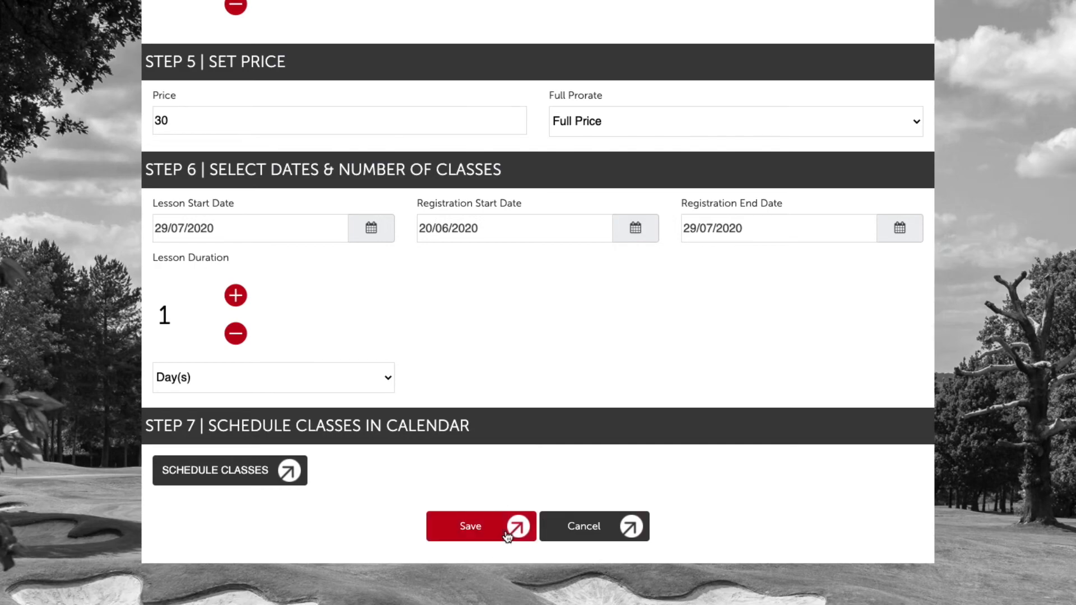
pyautogui.click(506, 532)
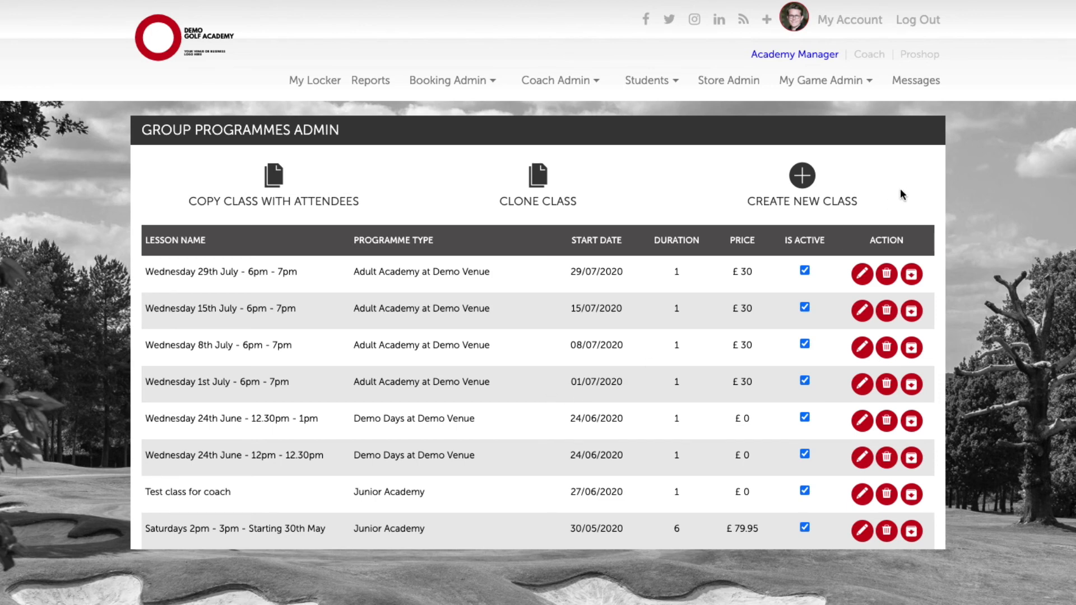
# Switch to the coach's view and check the coach schedule for the week of Jun 29 to Jul 5 2020
pyautogui.click(874, 56)
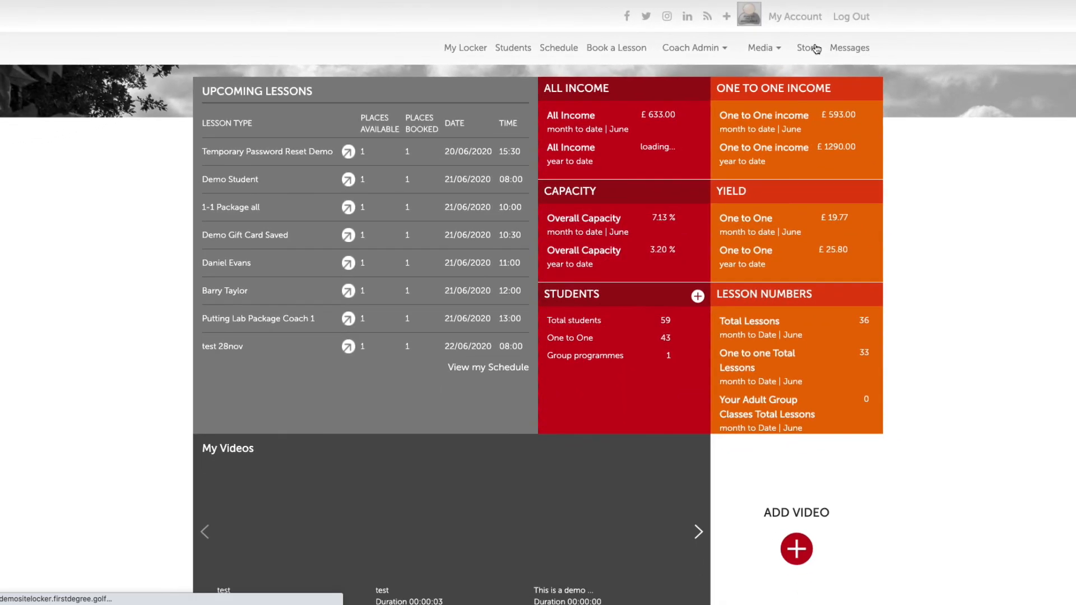
pyautogui.scroll(-15, 826, 162)
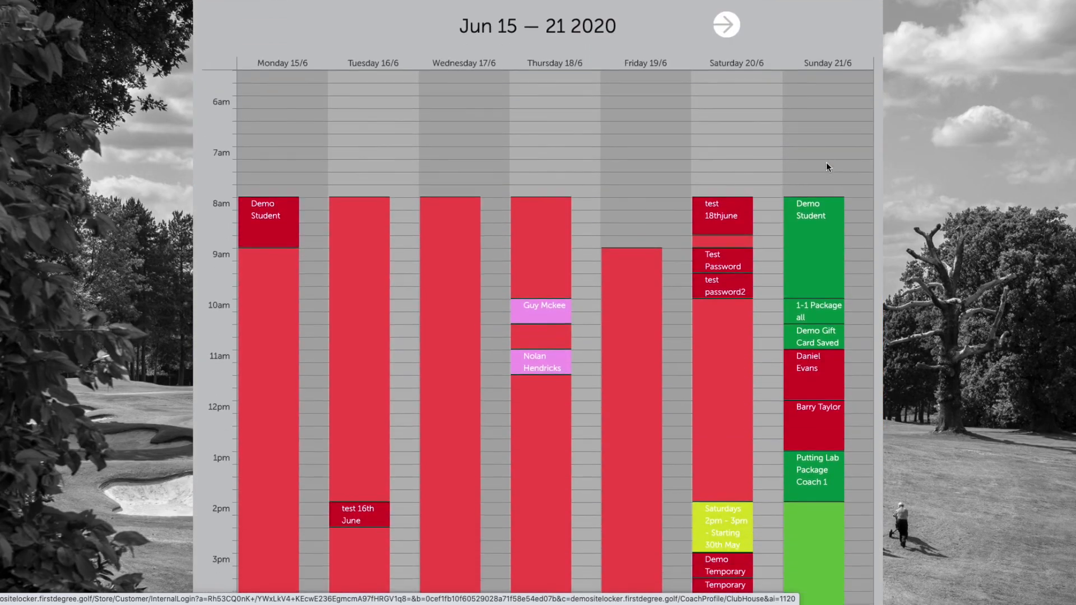
pyautogui.click(727, 101)
pyautogui.click(727, 101)
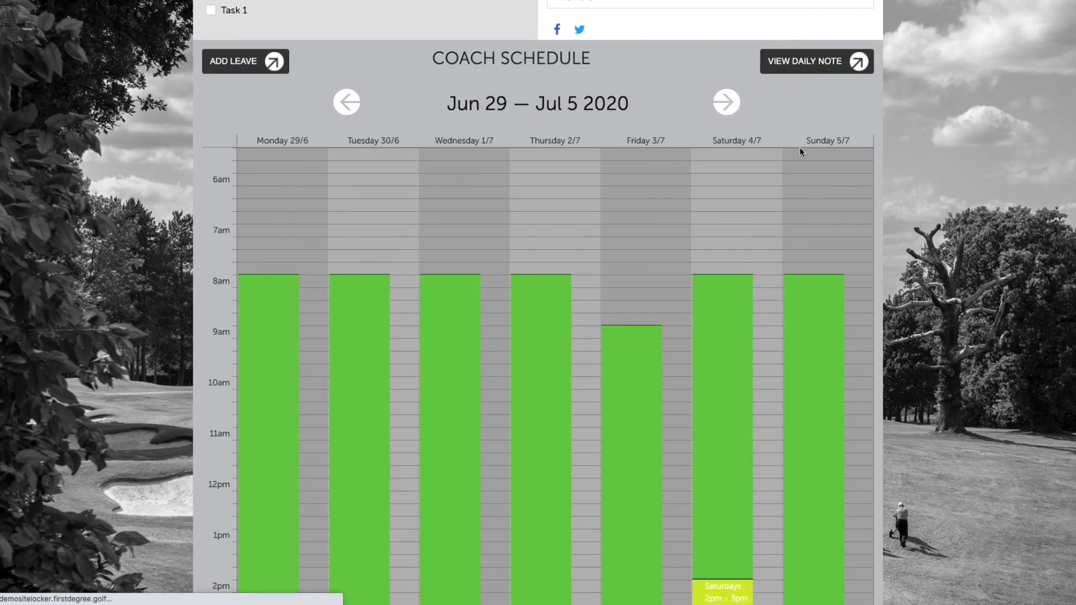
pyautogui.scroll(-4, 801, 151)
pyautogui.scroll(-3, 804, 155)
pyautogui.scroll(7, 804, 156)
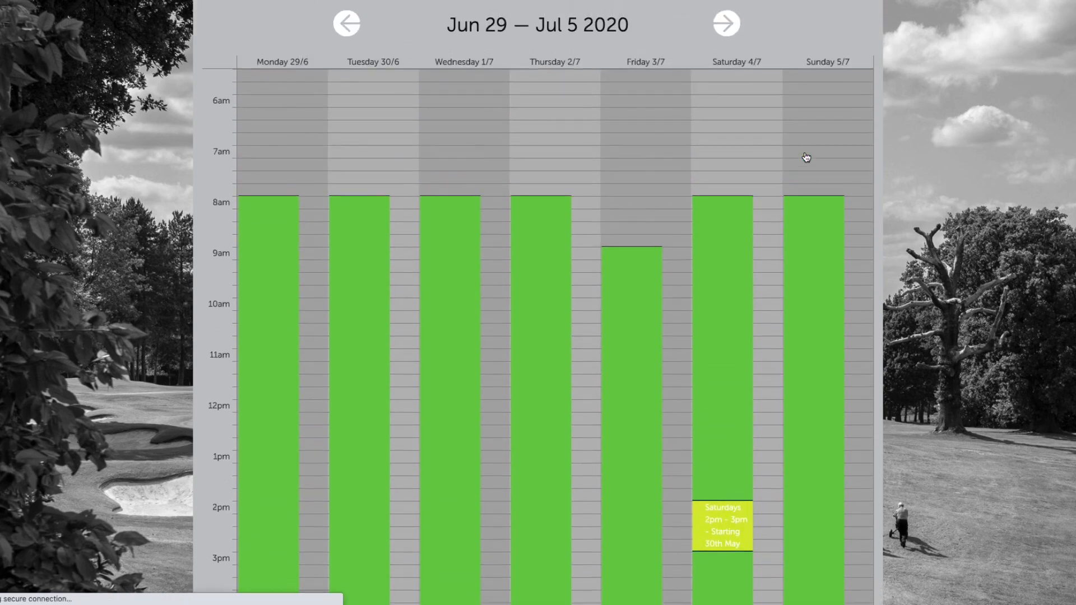
# Check the following weeks of the coach schedule through Jul 27 to Aug 2 2020 for the Wednesday 6pm classes
pyautogui.click(725, 32)
pyautogui.scroll(-4, 787, 148)
pyautogui.scroll(5, 788, 150)
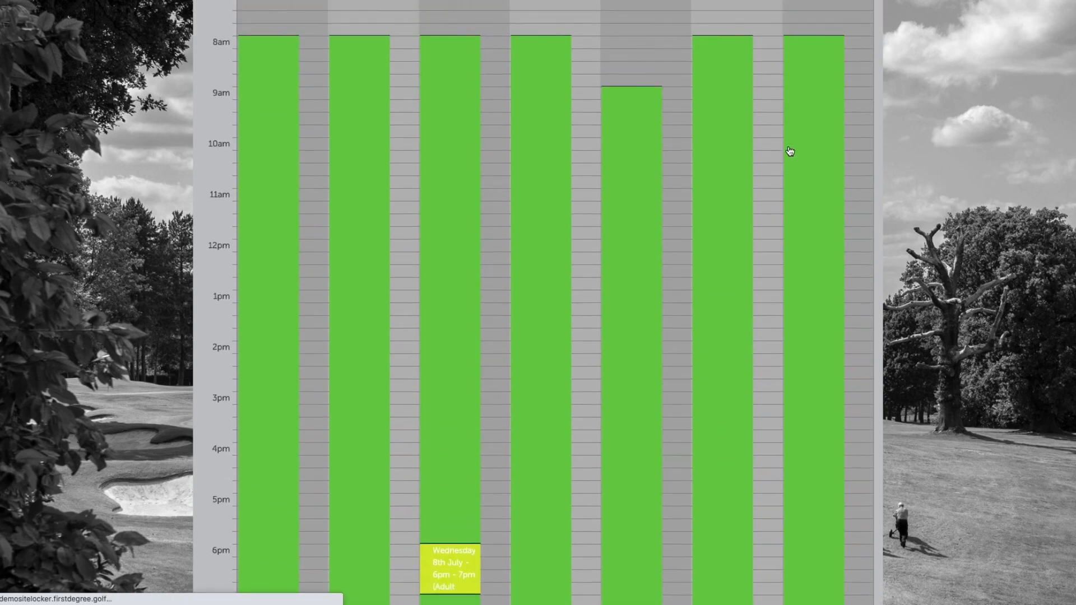
pyautogui.click(730, 61)
pyautogui.scroll(-5, 778, 185)
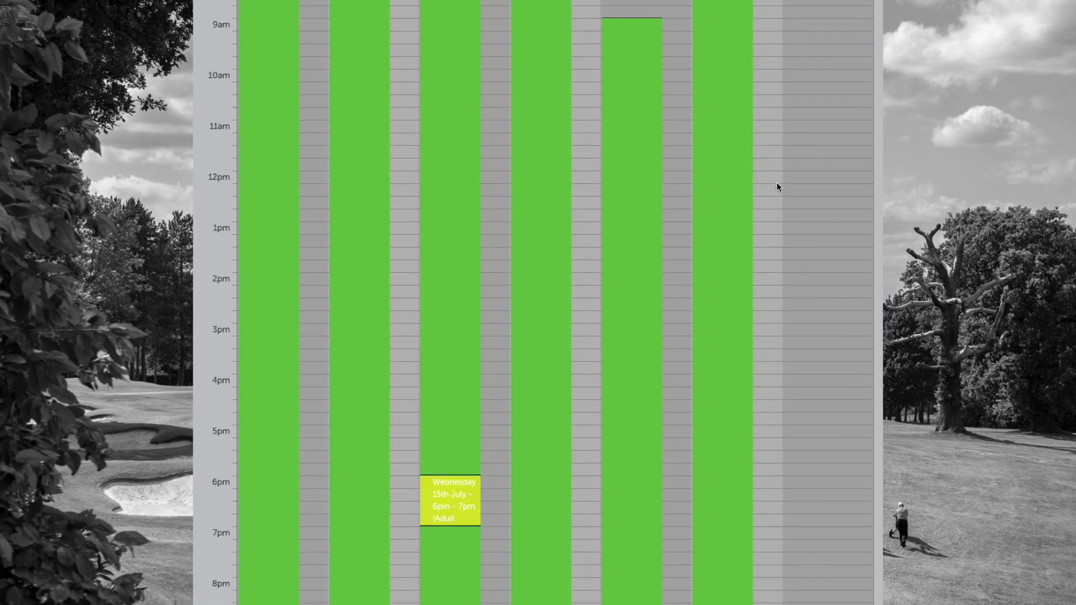
pyautogui.scroll(5, 778, 186)
pyautogui.scroll(1, 776, 187)
pyautogui.click(727, 129)
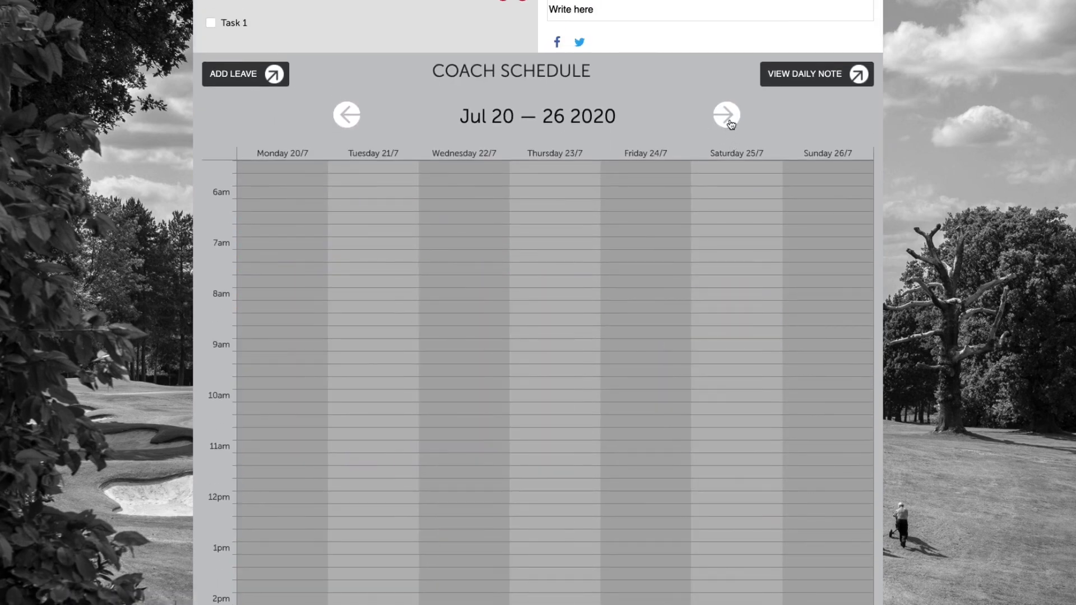
pyautogui.click(730, 121)
pyautogui.scroll(-8, 769, 174)
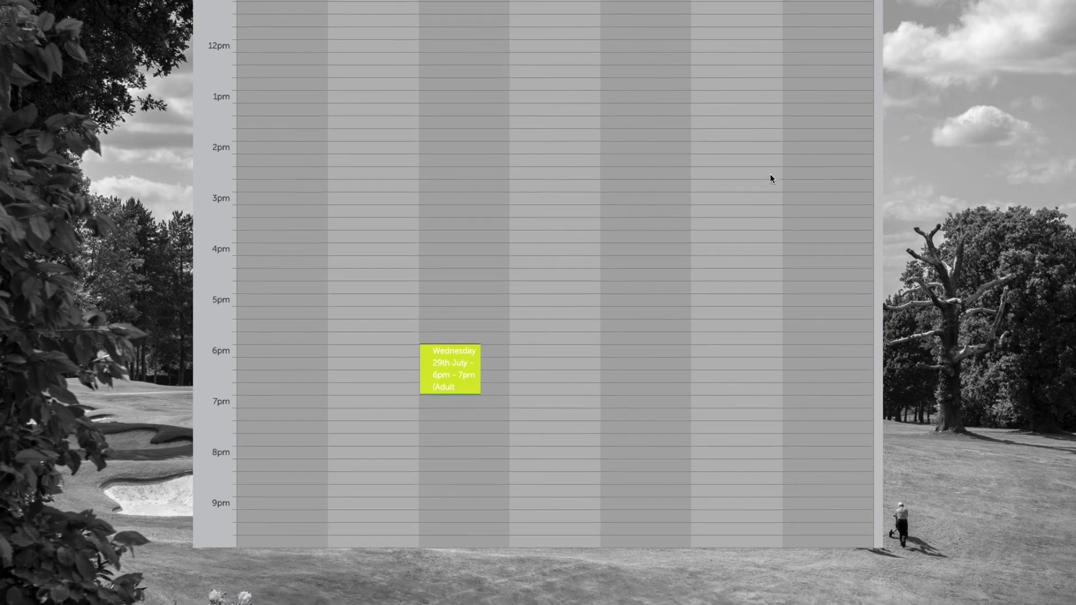
pyautogui.scroll(6, 769, 178)
pyautogui.scroll(2, 770, 174)
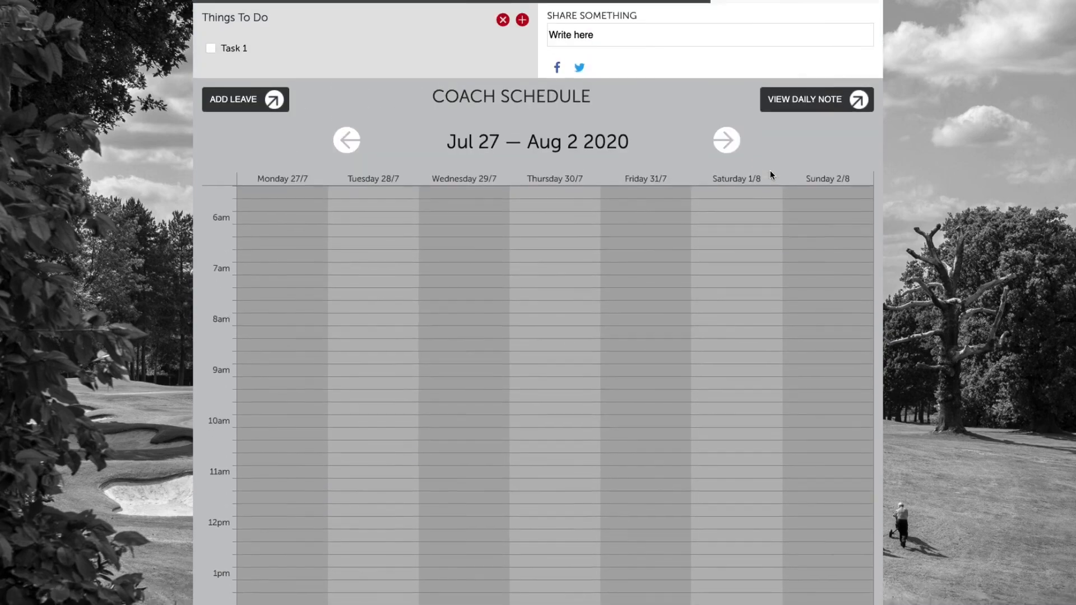
pyautogui.scroll(15, 770, 170)
# Start booking a lesson as the coach and choose the Demo Days at Demo Venue programme
pyautogui.moveTo(717, 67)
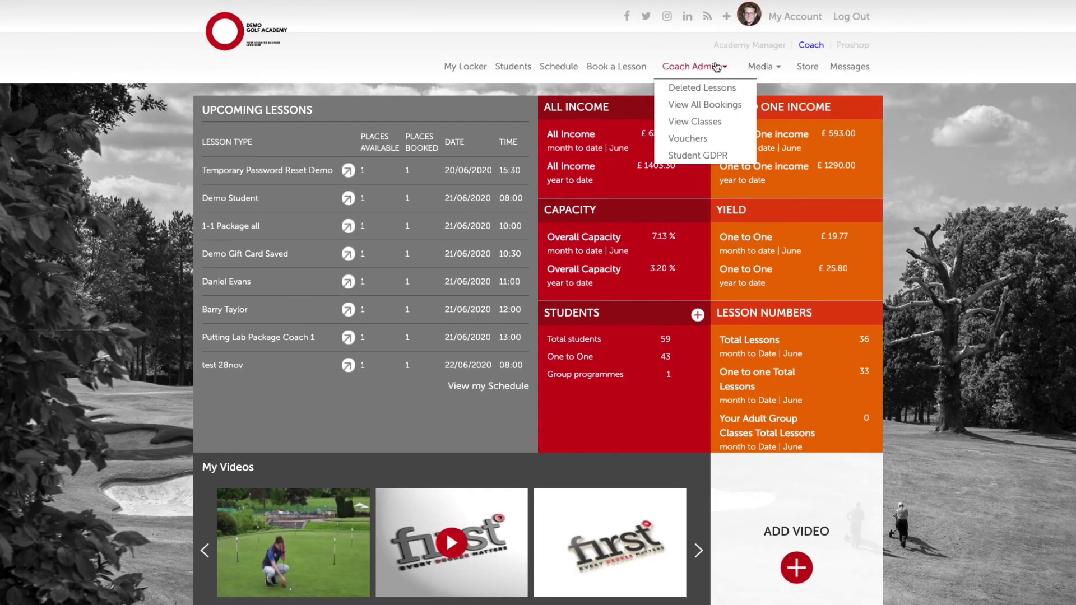
pyautogui.click(634, 71)
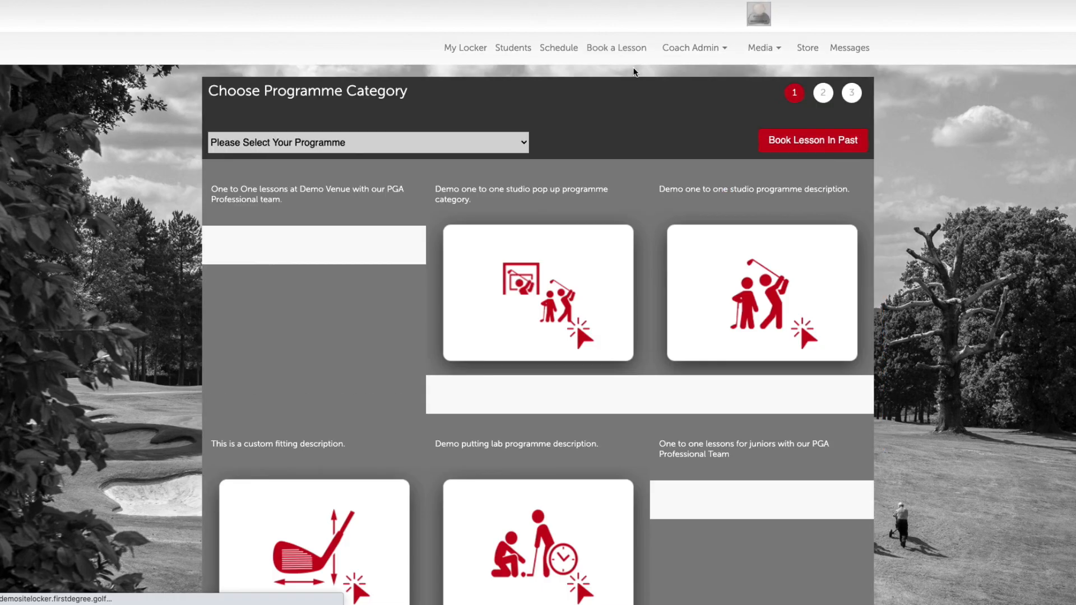
pyautogui.scroll(-10, 619, 180)
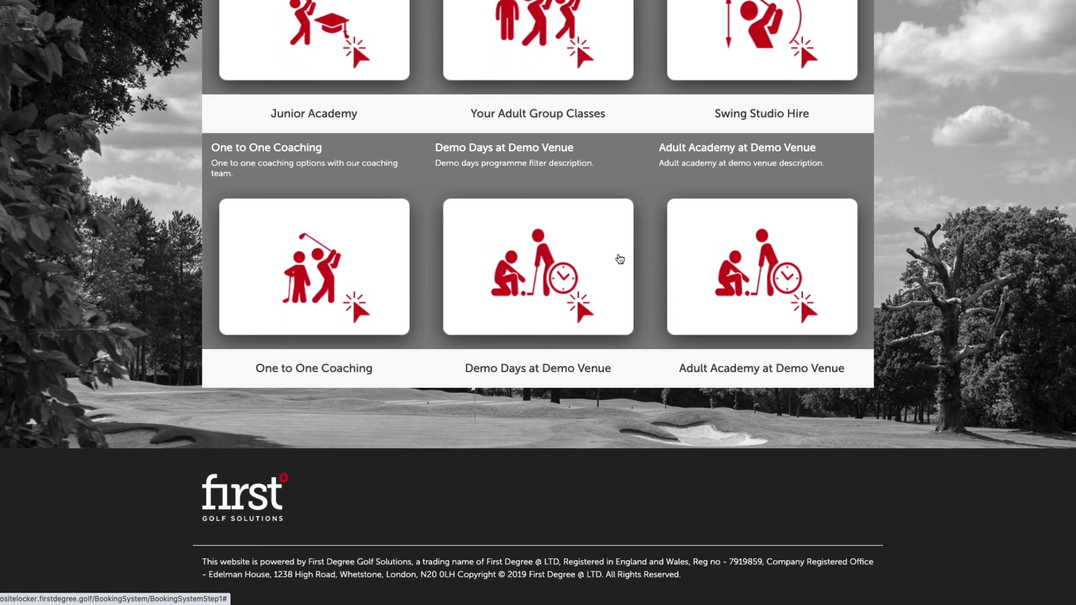
pyautogui.click(605, 206)
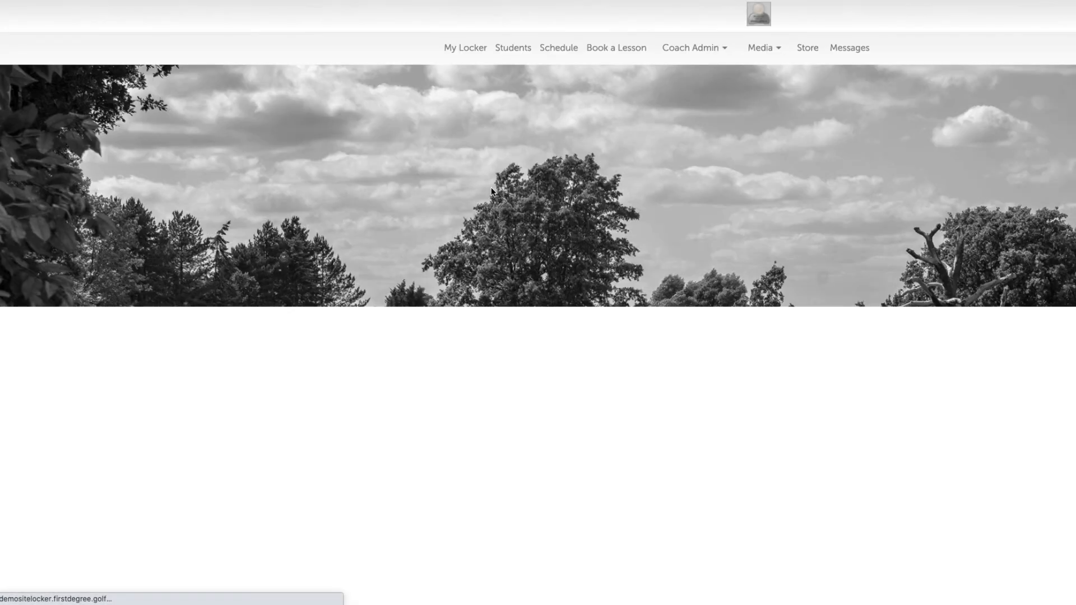